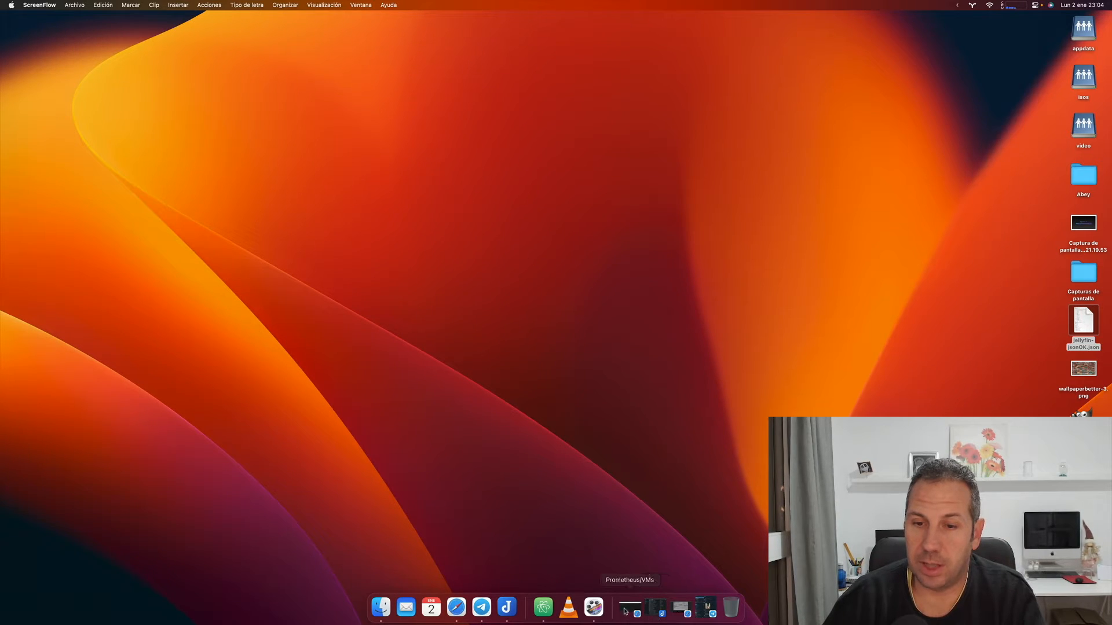
# Restore the minimized prometheus.local VM console window from the Dock.
pyautogui.click(681, 607)
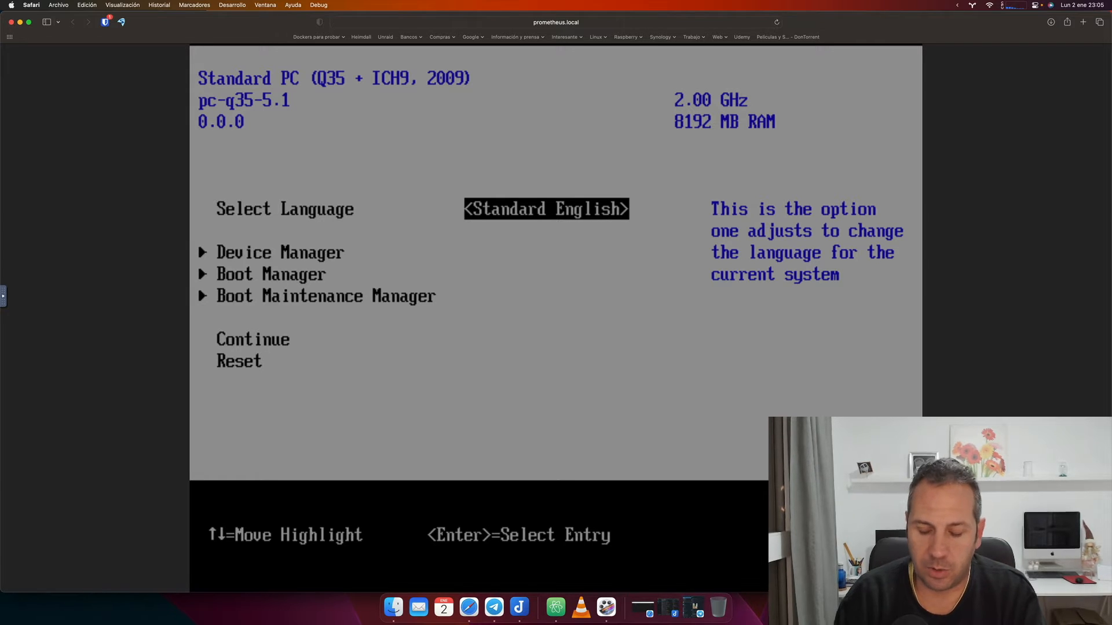
# Boot the VM from the Kingston DataTraveler via Boot Manager, then put the console away.
pyautogui.press('Down')
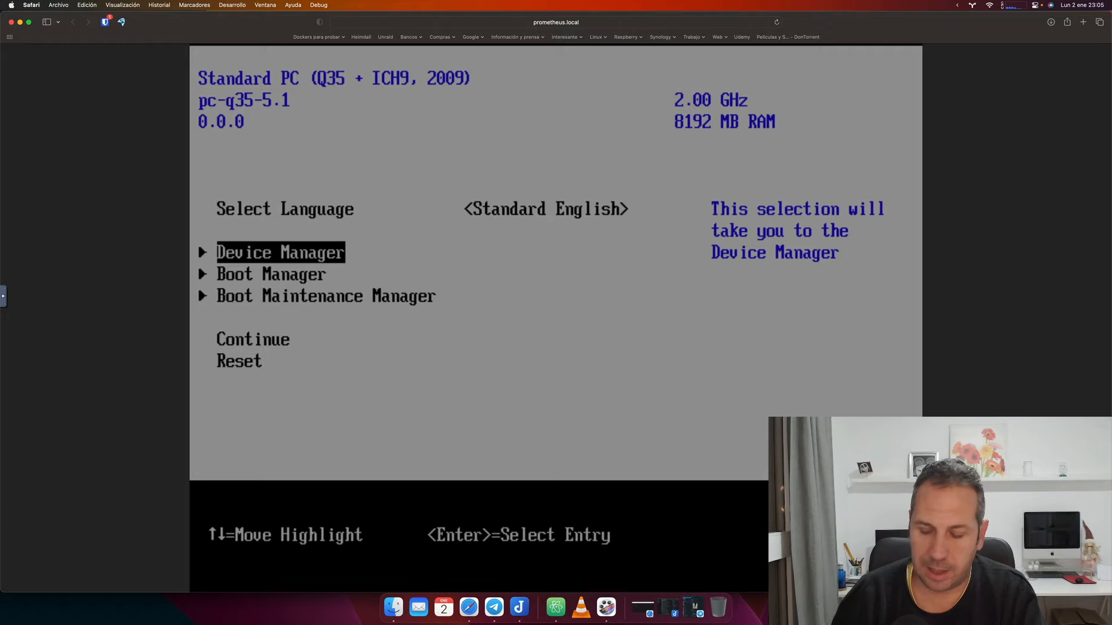
pyautogui.press('Down')
pyautogui.press('Return')
pyautogui.press('Down')
pyautogui.press('Down')
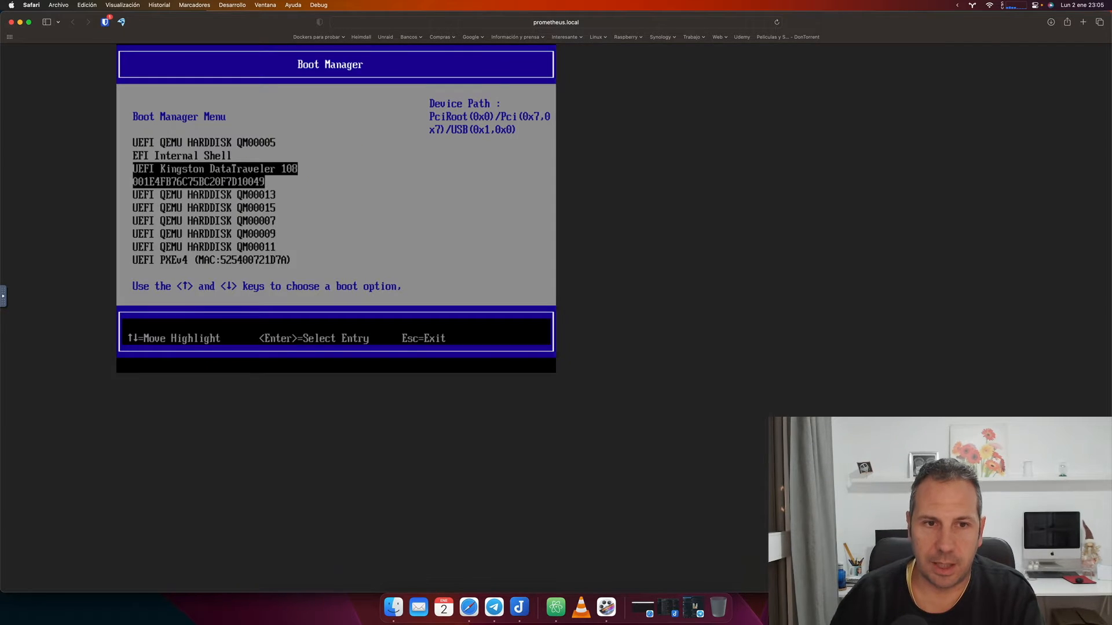
pyautogui.press('Return')
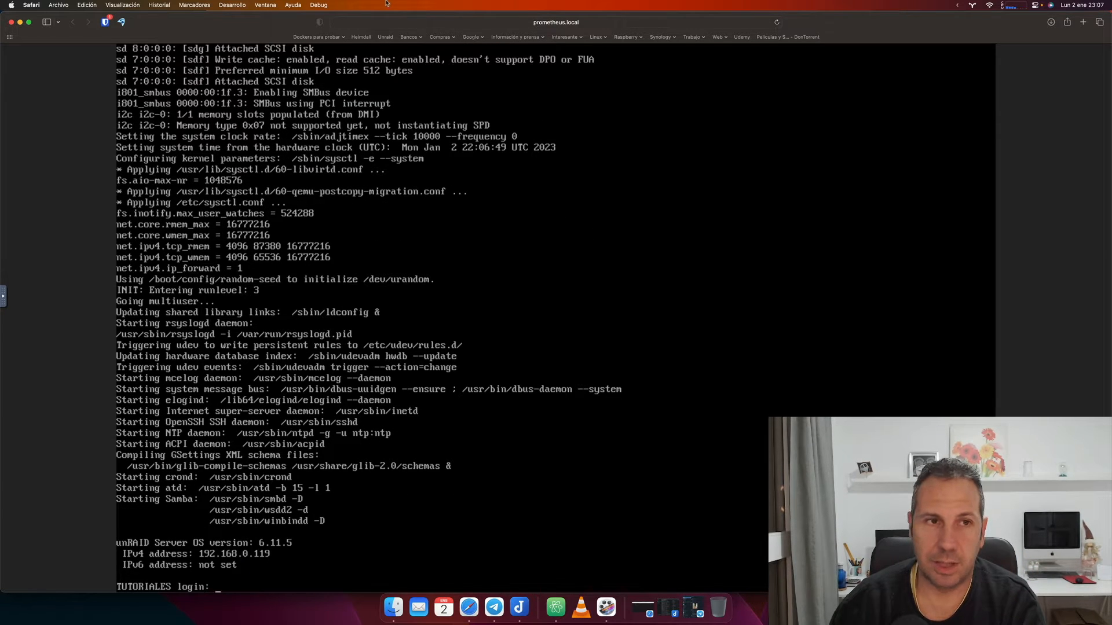
pyautogui.click(20, 22)
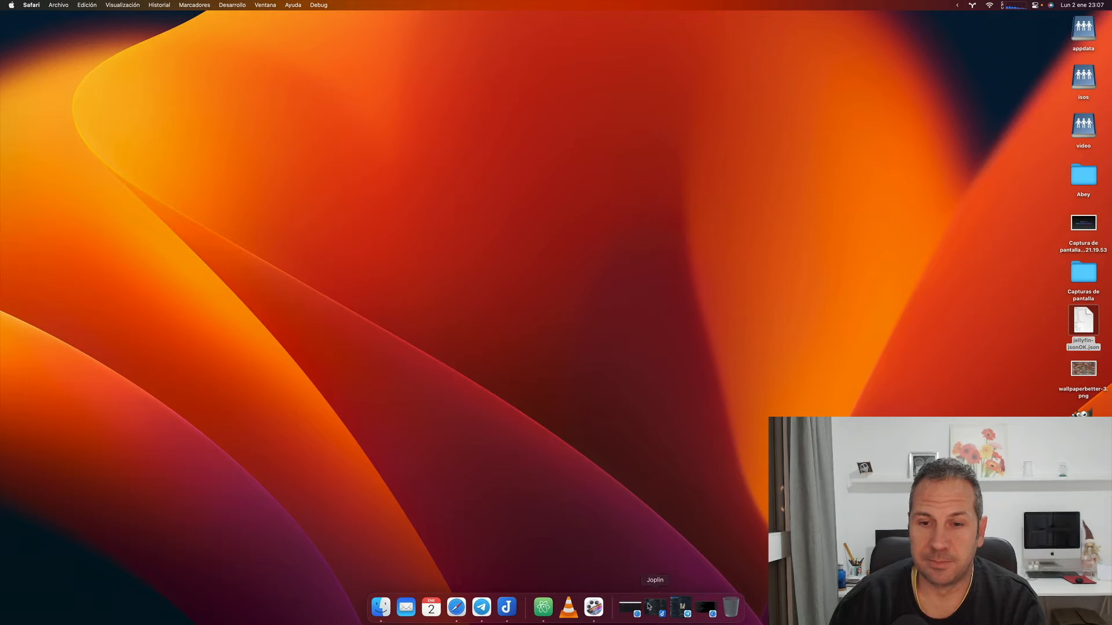
# Bring Safari back and start a new tab addressed to tutoriales.local.
pyautogui.click(632, 609)
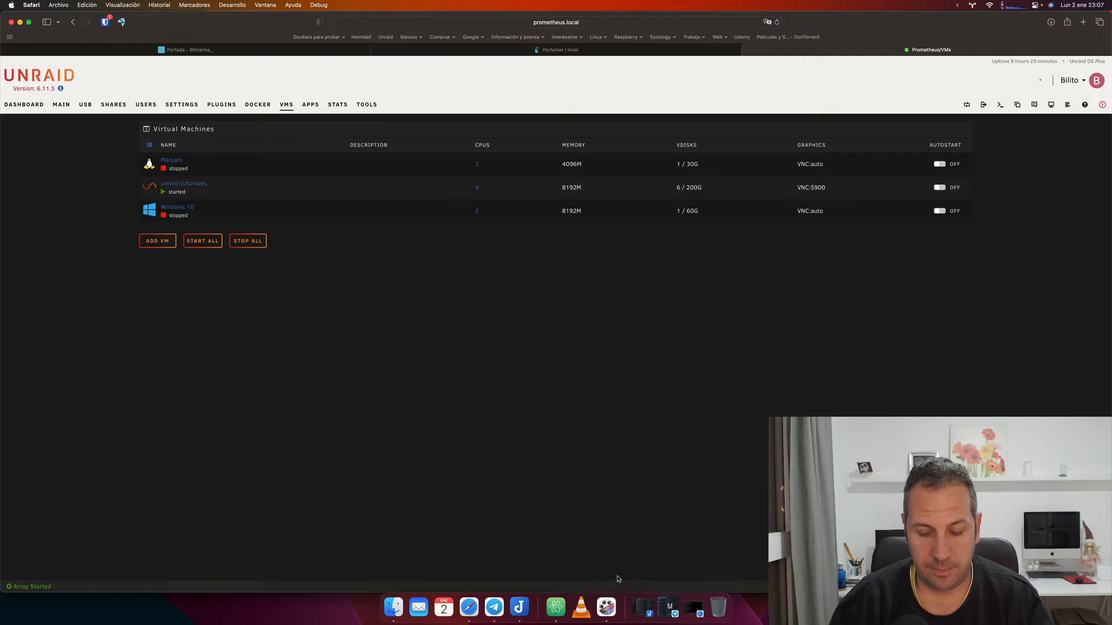
pyautogui.press('super+t')
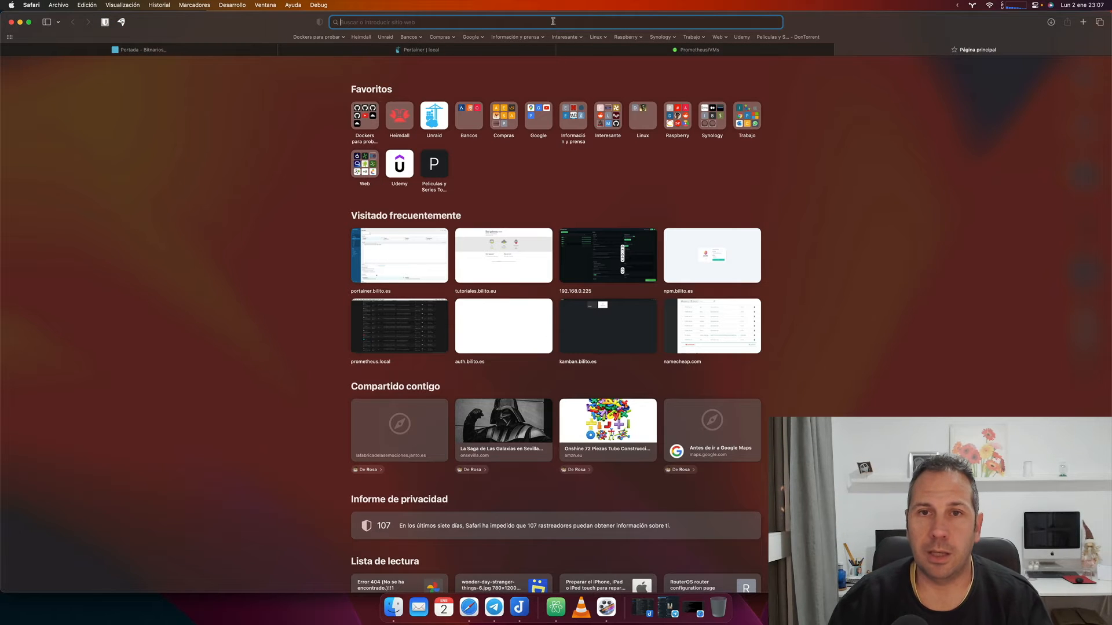
pyautogui.write('tut')
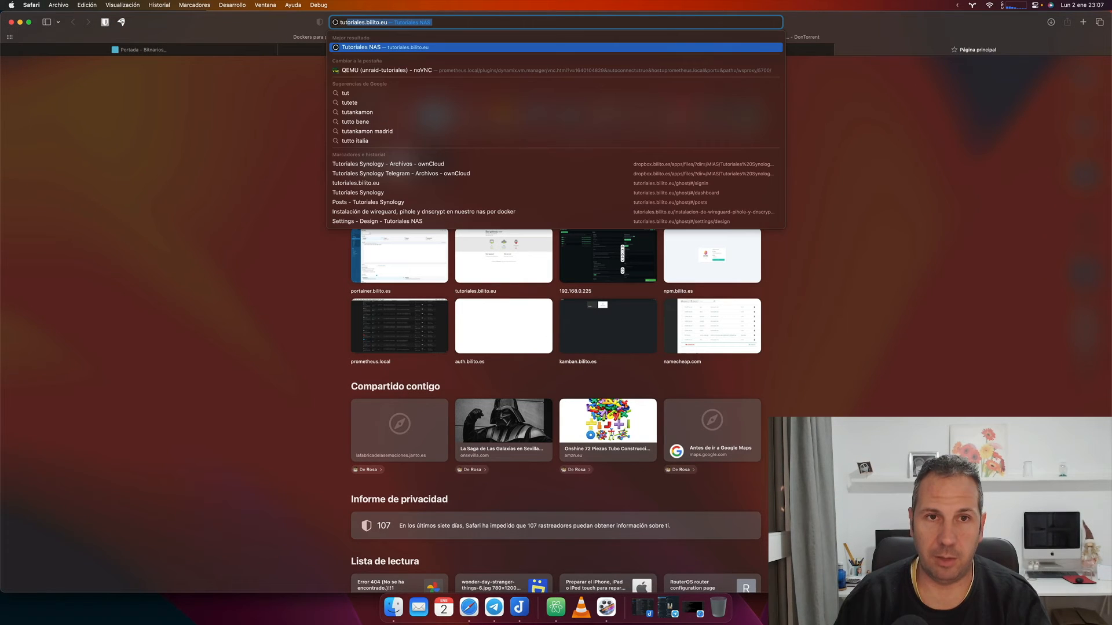
pyautogui.write('ori')
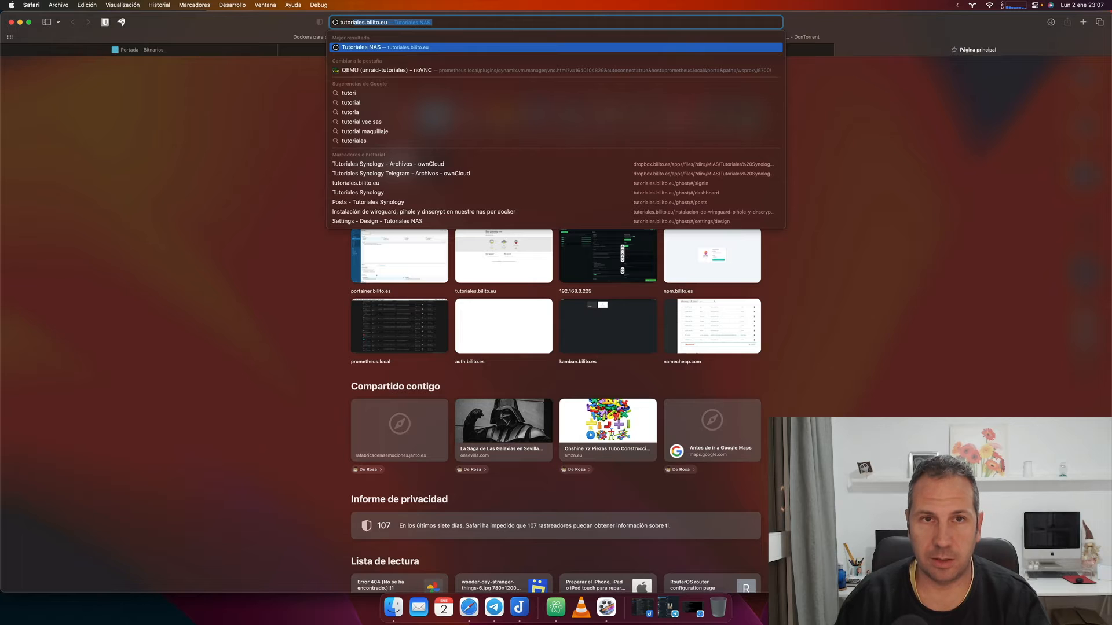
pyautogui.write('ales')
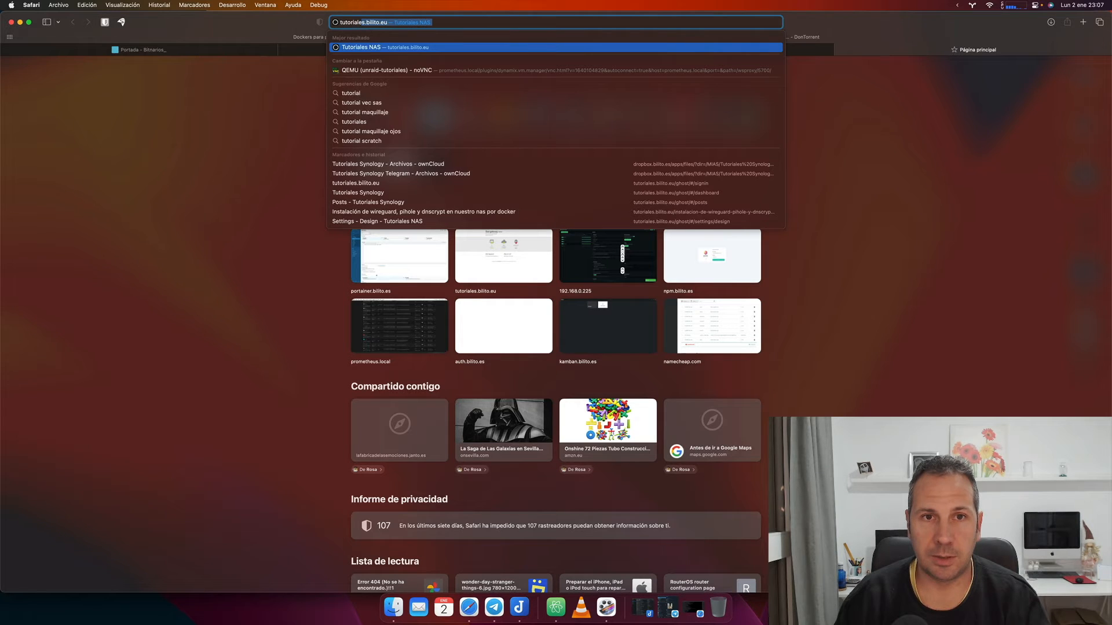
pyautogui.write('.local')
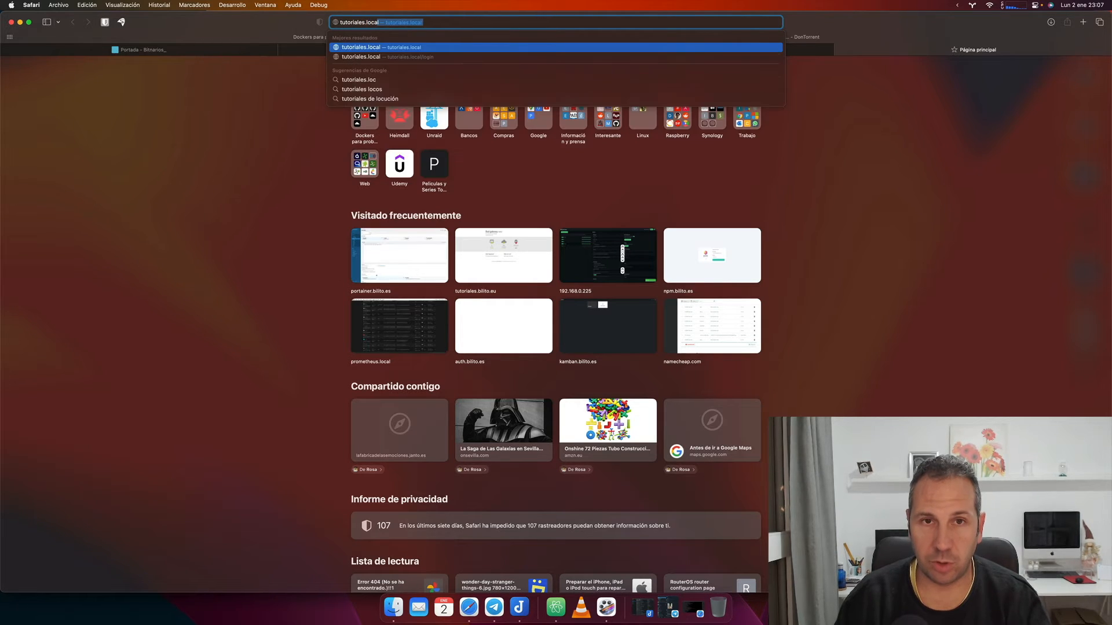
# Load tutoriales.local and enter the new root password and its confirmation.
pyautogui.press('Return')
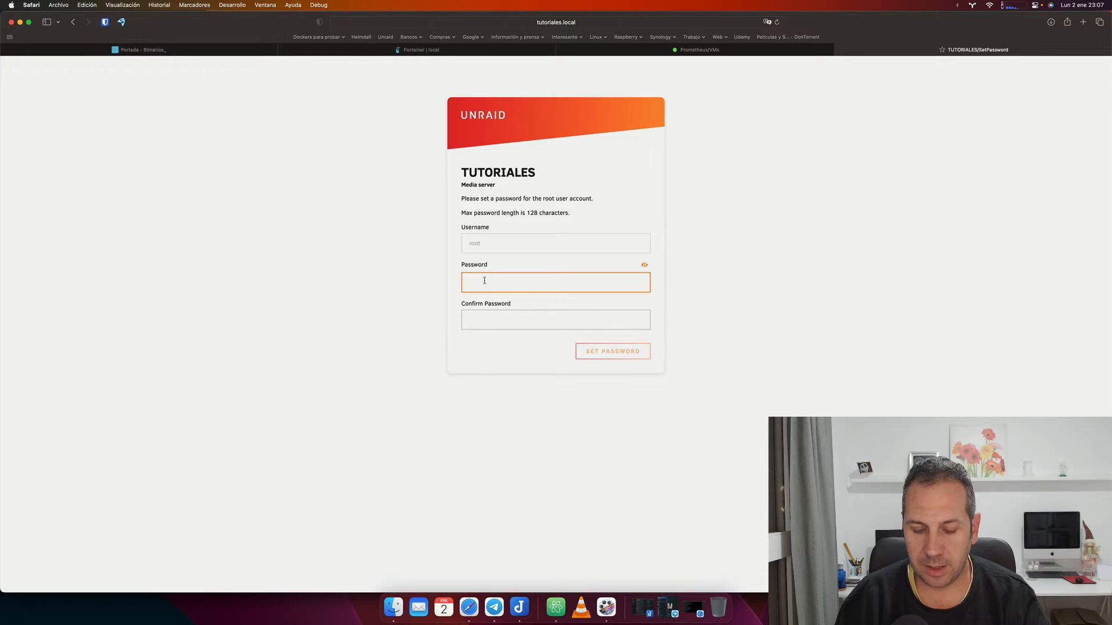
pyautogui.write('•••')
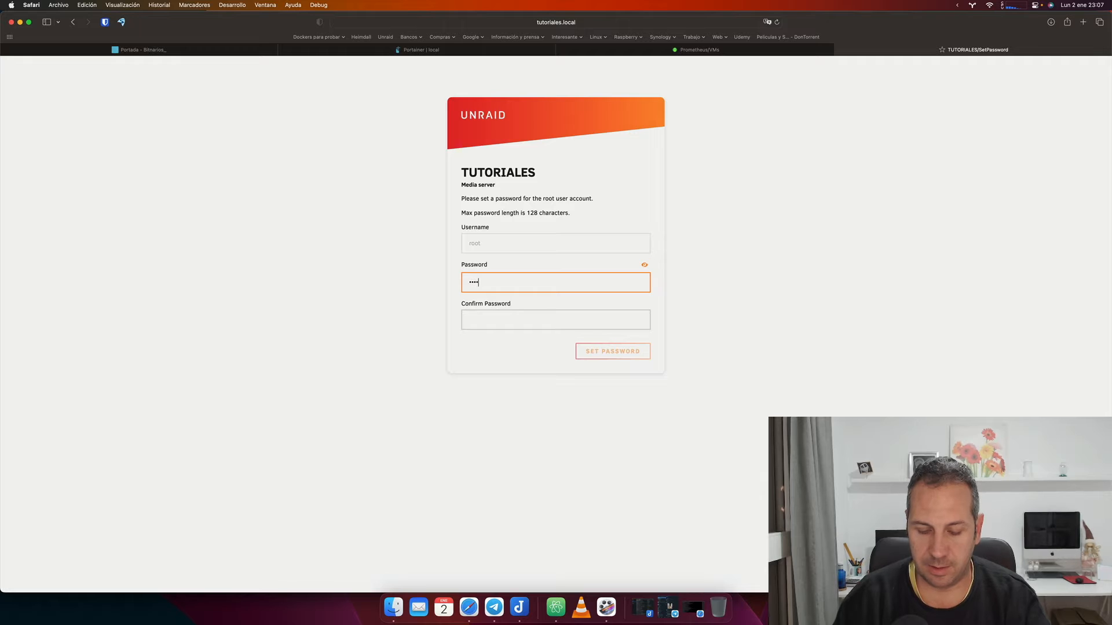
pyautogui.write('•••••')
pyautogui.press('Tab')
pyautogui.write('•••••••')
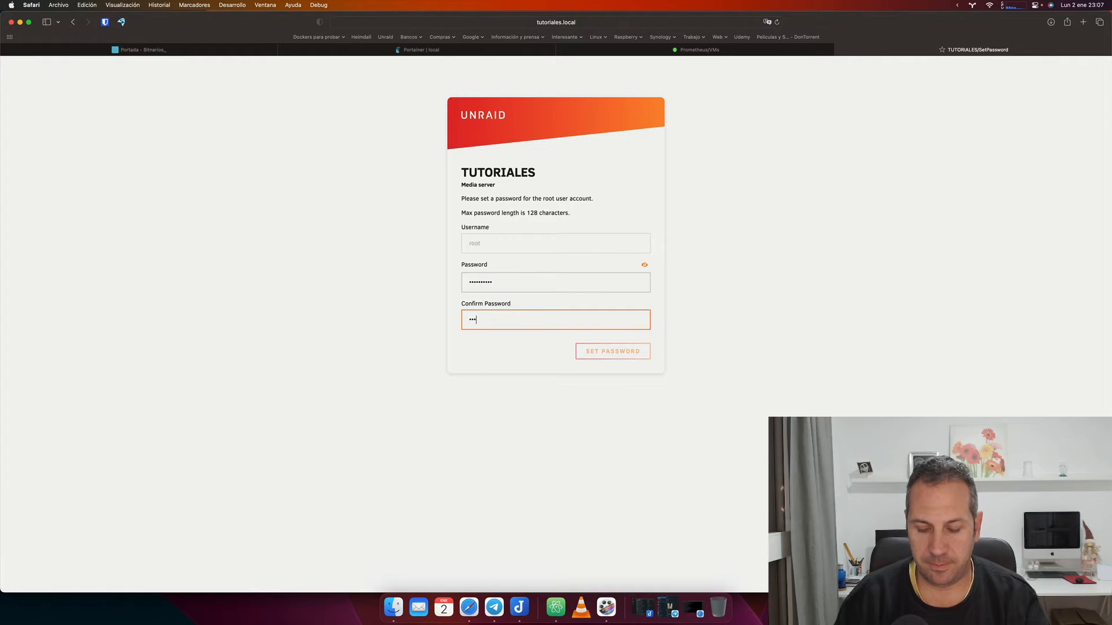
pyautogui.write('•••')
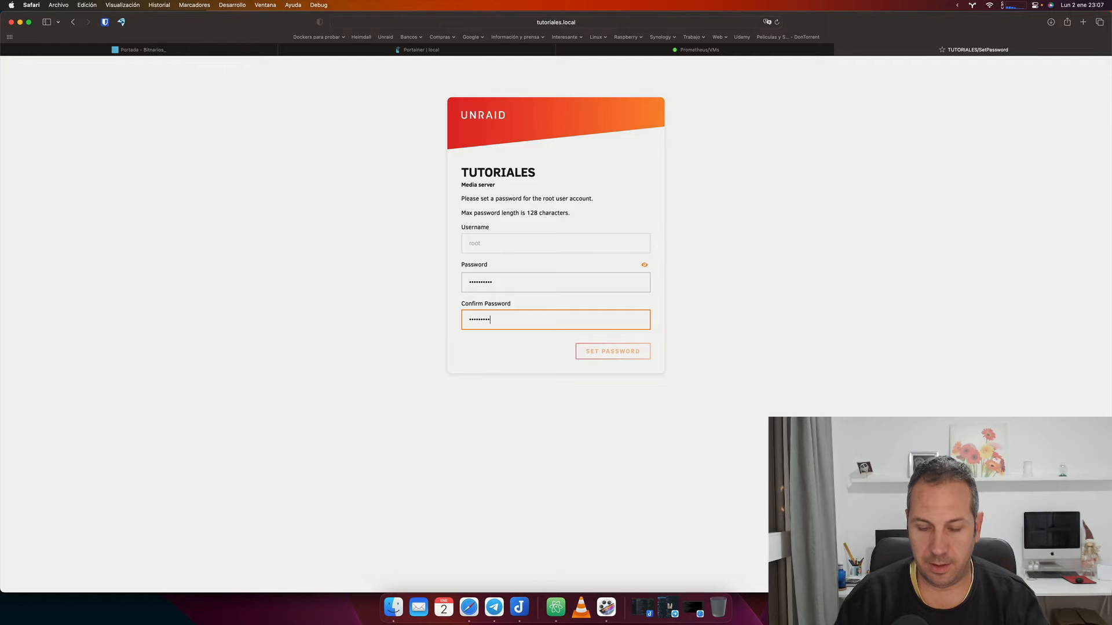
pyautogui.press('Tab')
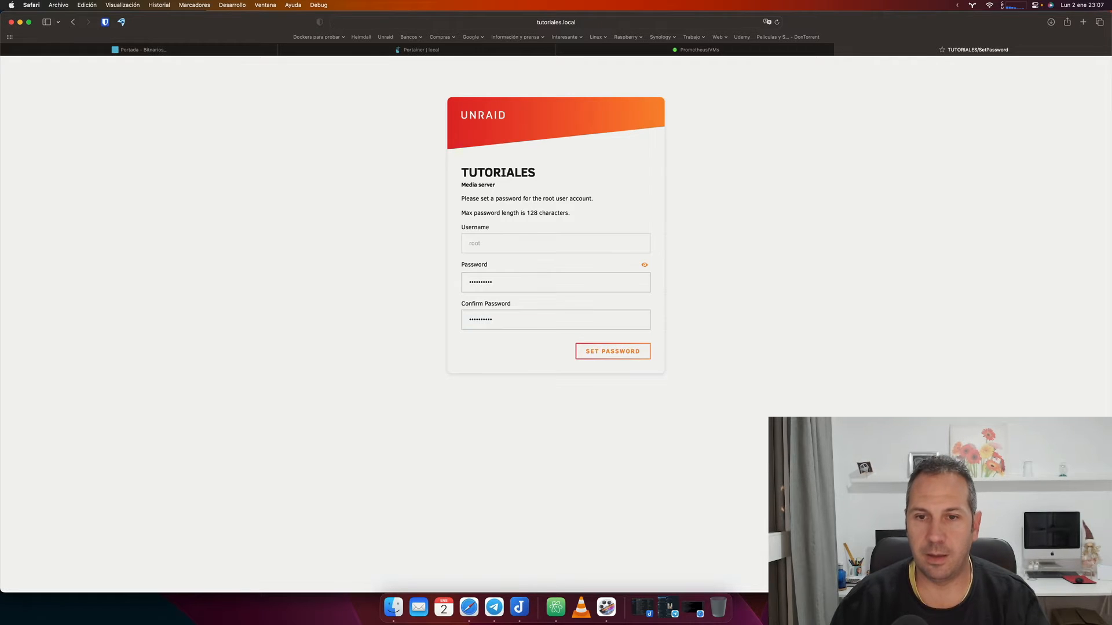
# Save the new root password to reach the Main tab's Array Devices list.
pyautogui.click(588, 352)
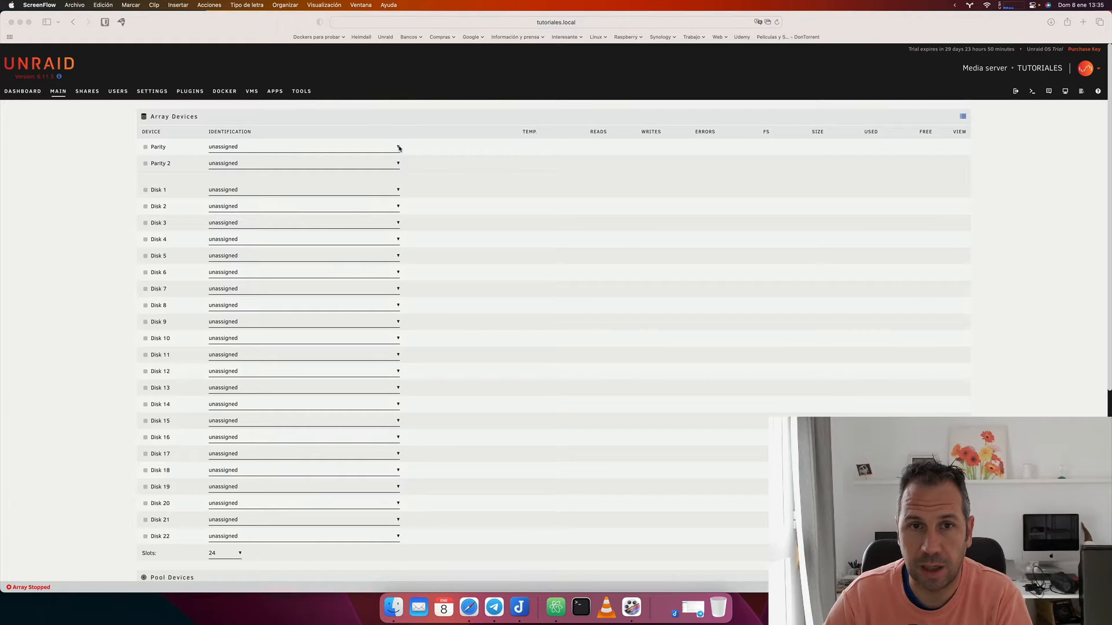
# Assign the QM00005 disk to the Parity slot and reload the page.
pyautogui.click(399, 148)
pyautogui.click(398, 149)
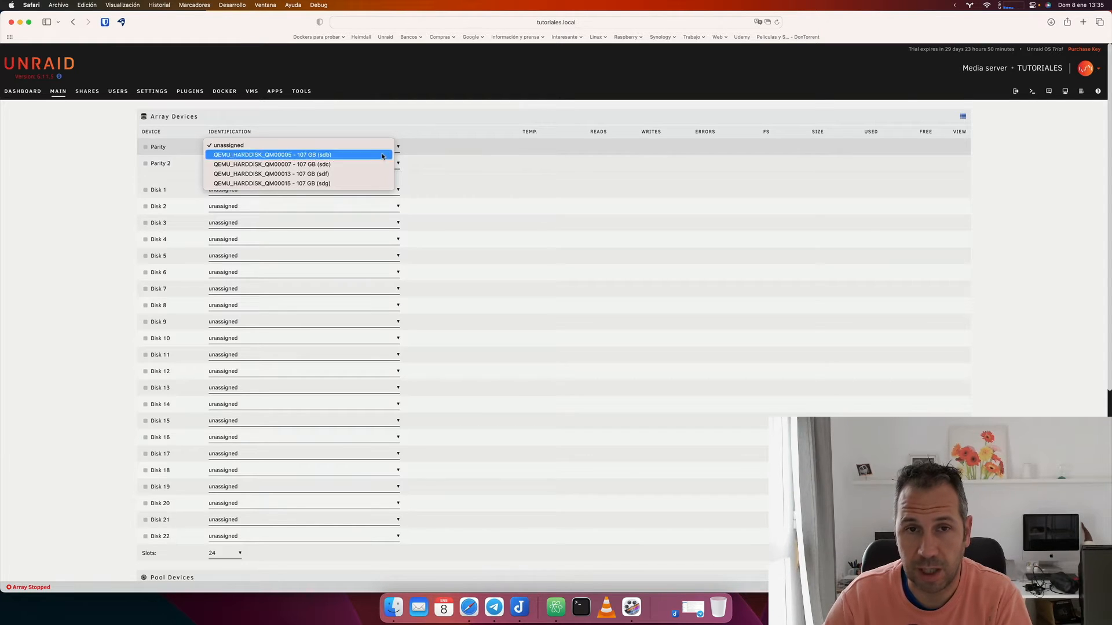
pyautogui.click(382, 157)
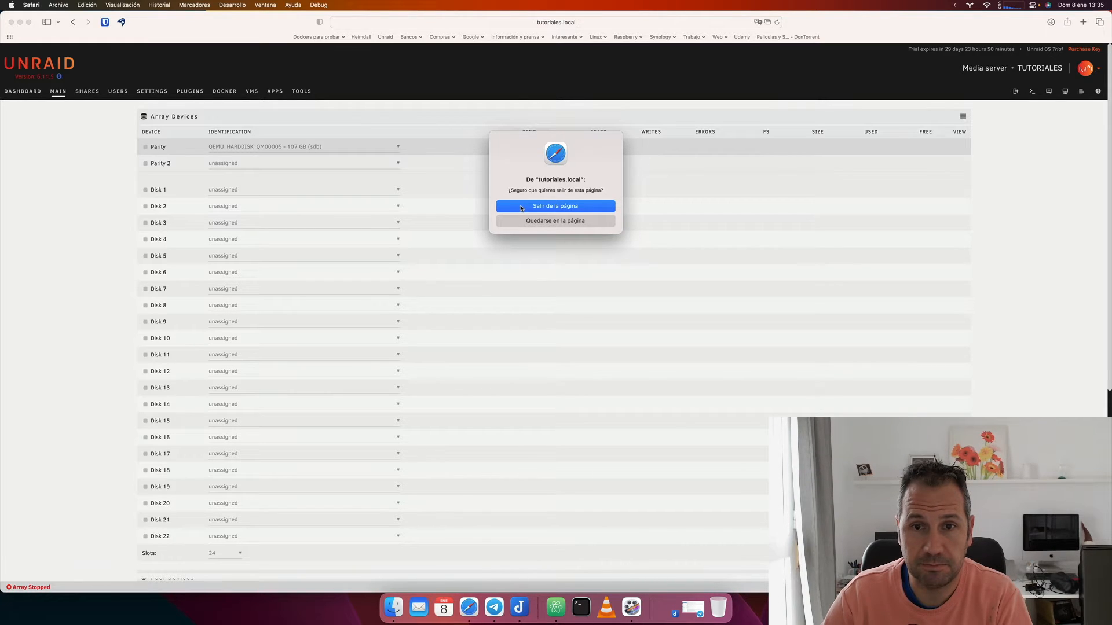
pyautogui.click(530, 223)
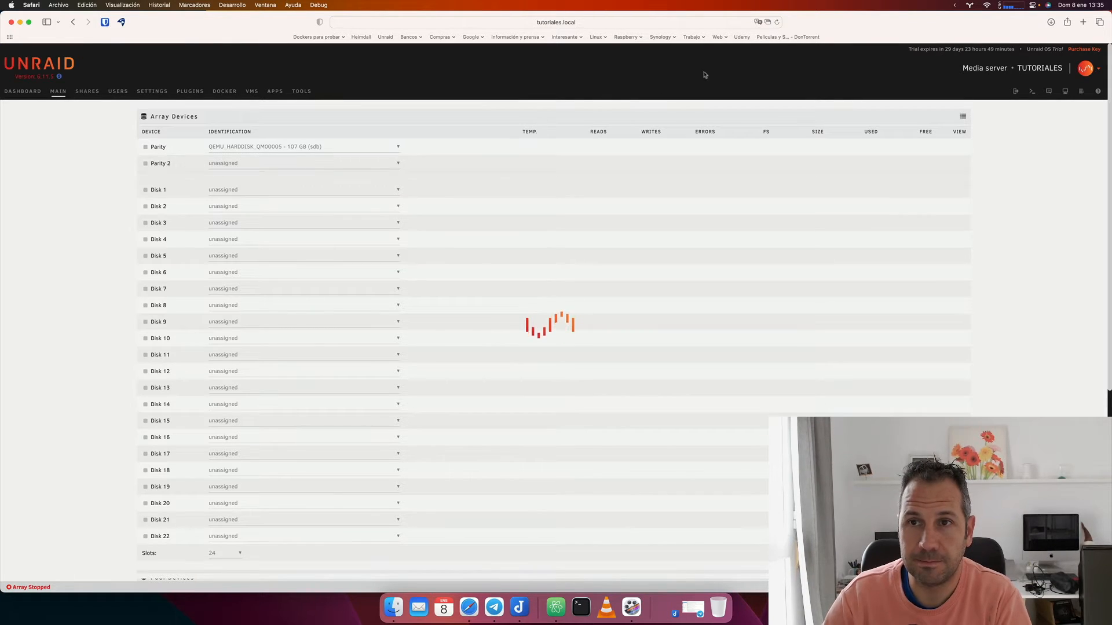
pyautogui.click(778, 23)
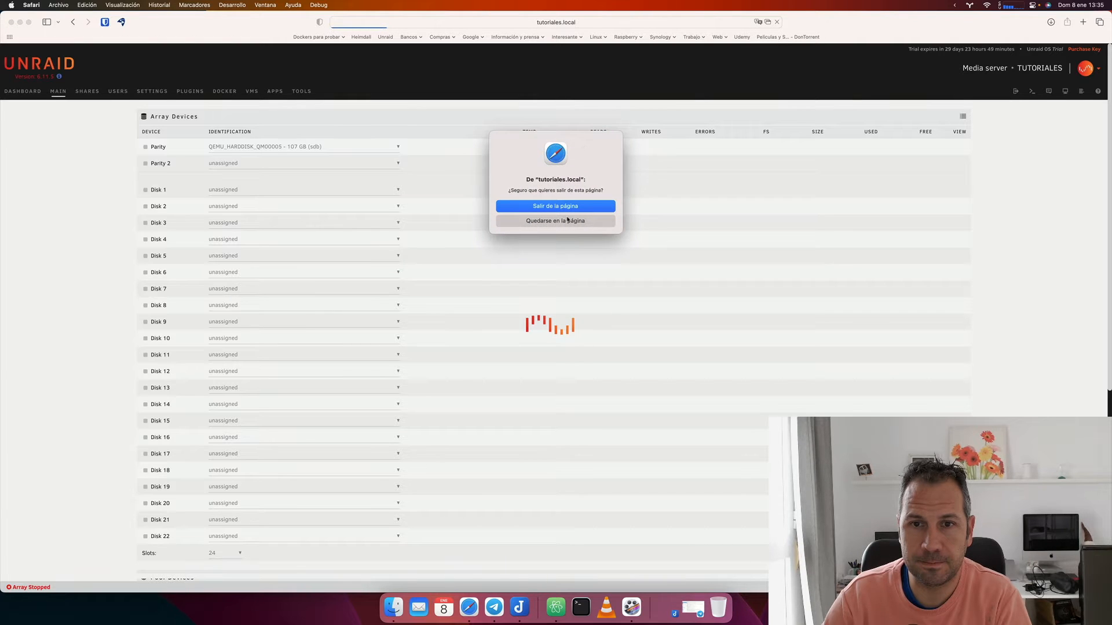
pyautogui.click(561, 207)
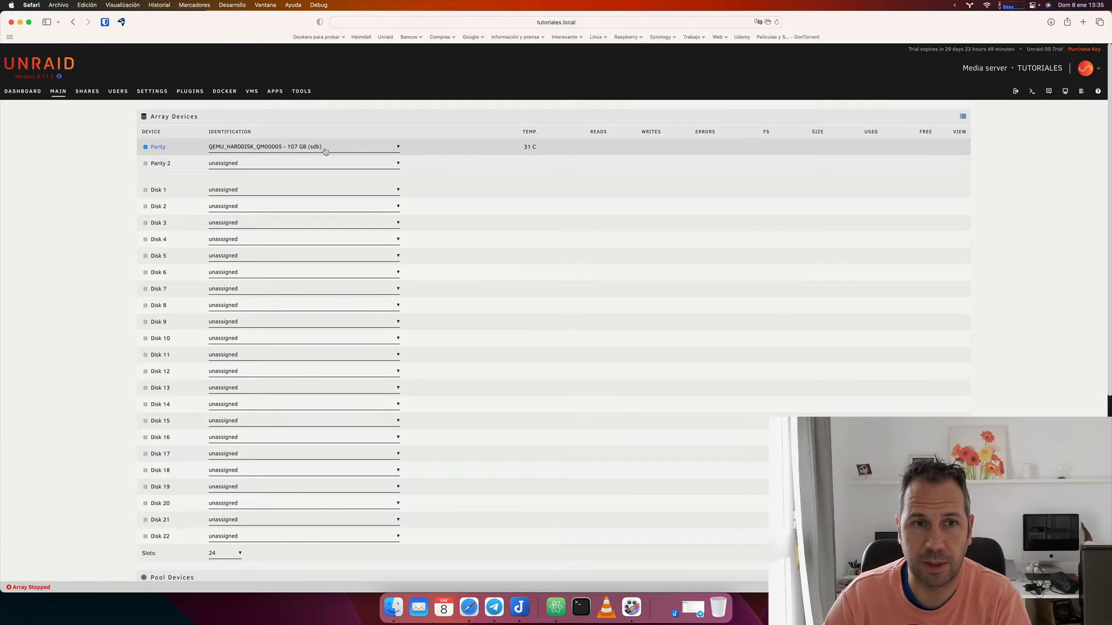
# Assign sdc to Disk 1, sdf to Disk 2 and sdg to Disk 3.
pyautogui.click(398, 191)
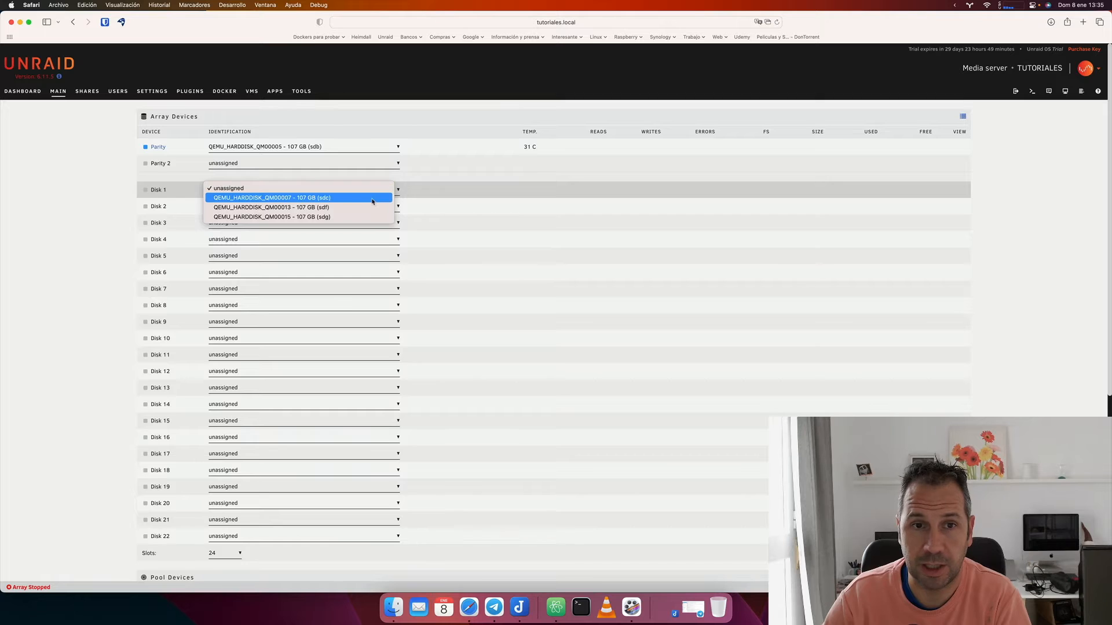
pyautogui.click(373, 199)
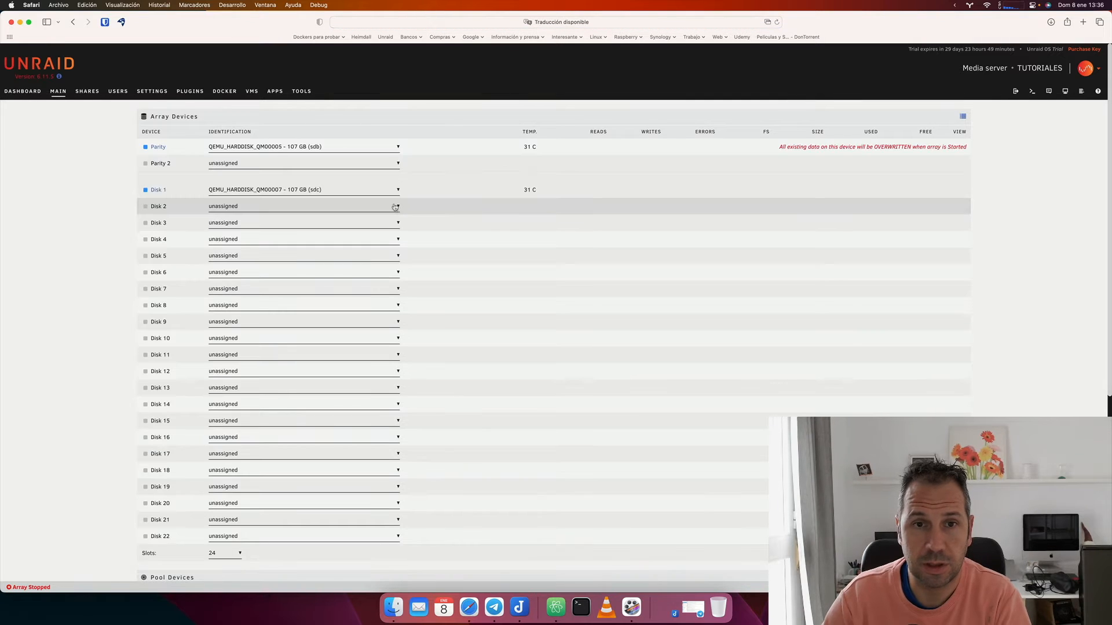
pyautogui.click(398, 191)
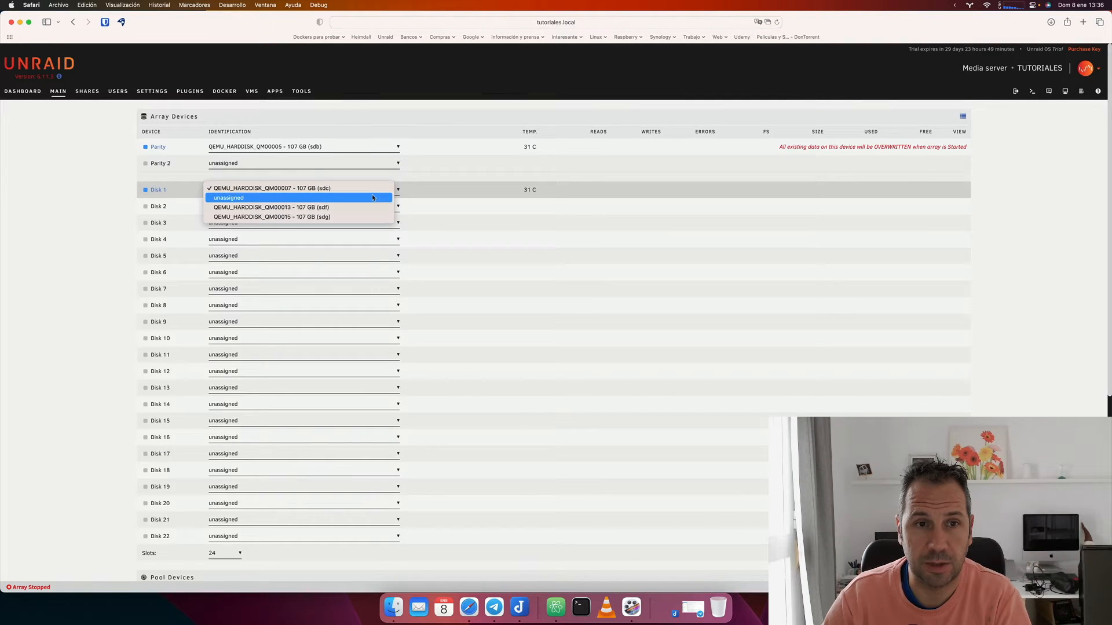
pyautogui.click(433, 216)
pyautogui.click(397, 206)
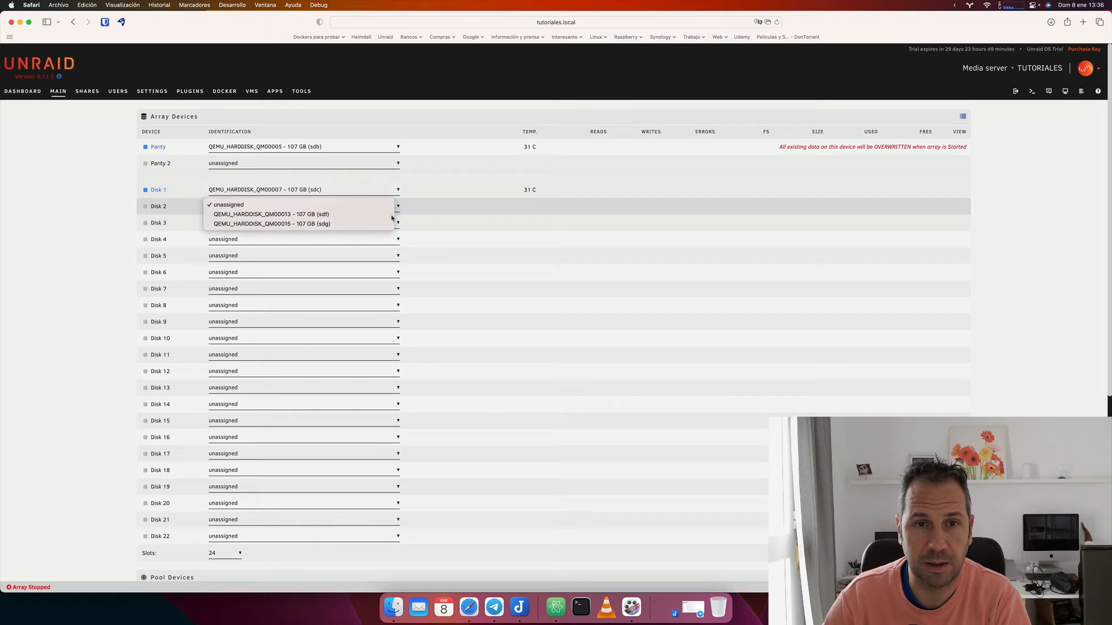
pyautogui.click(392, 216)
pyautogui.click(396, 223)
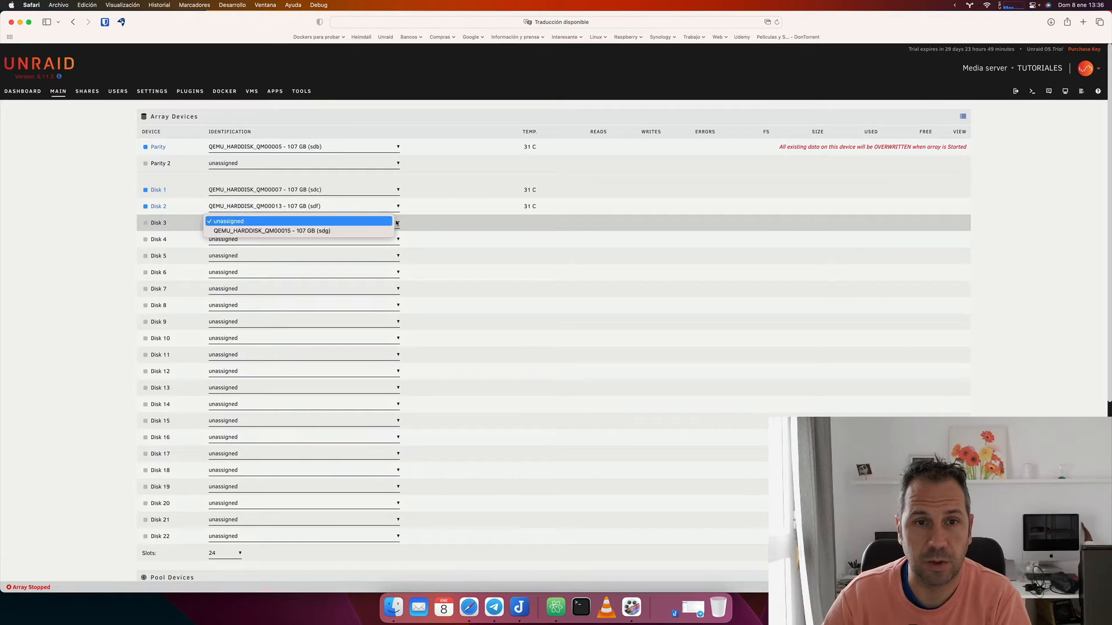
pyautogui.click(388, 231)
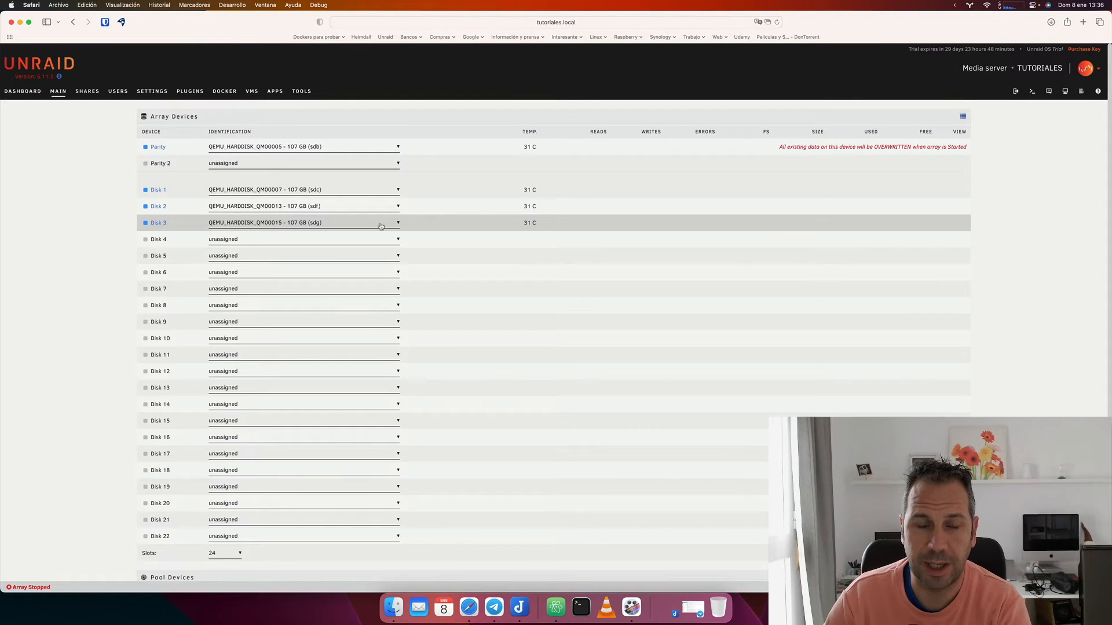
pyautogui.scroll(-5, 381, 226)
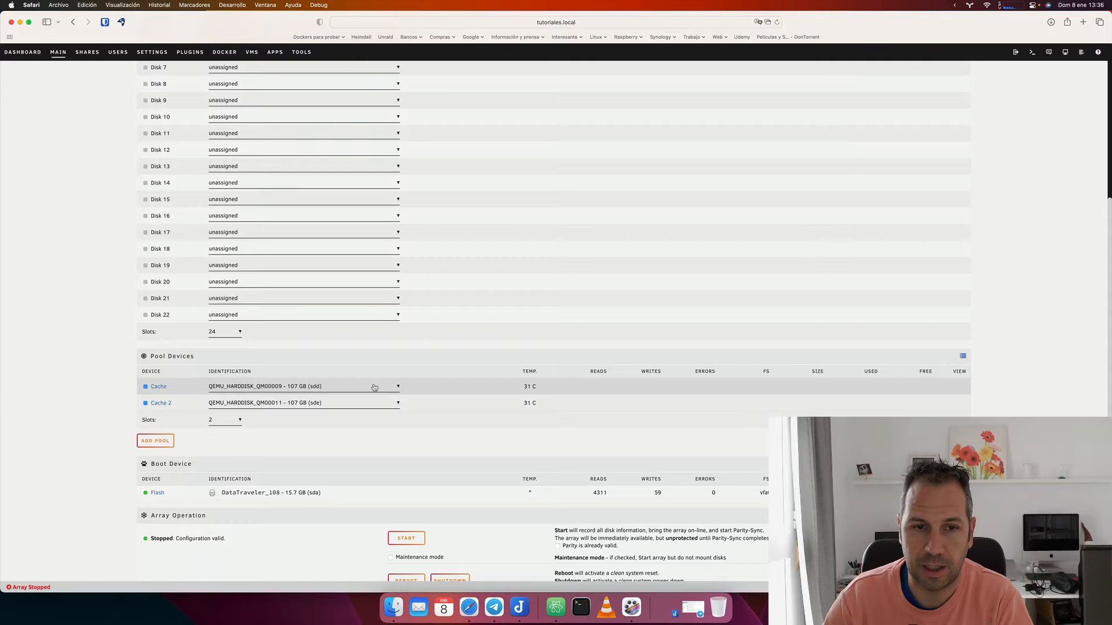
pyautogui.scroll(5, 388, 301)
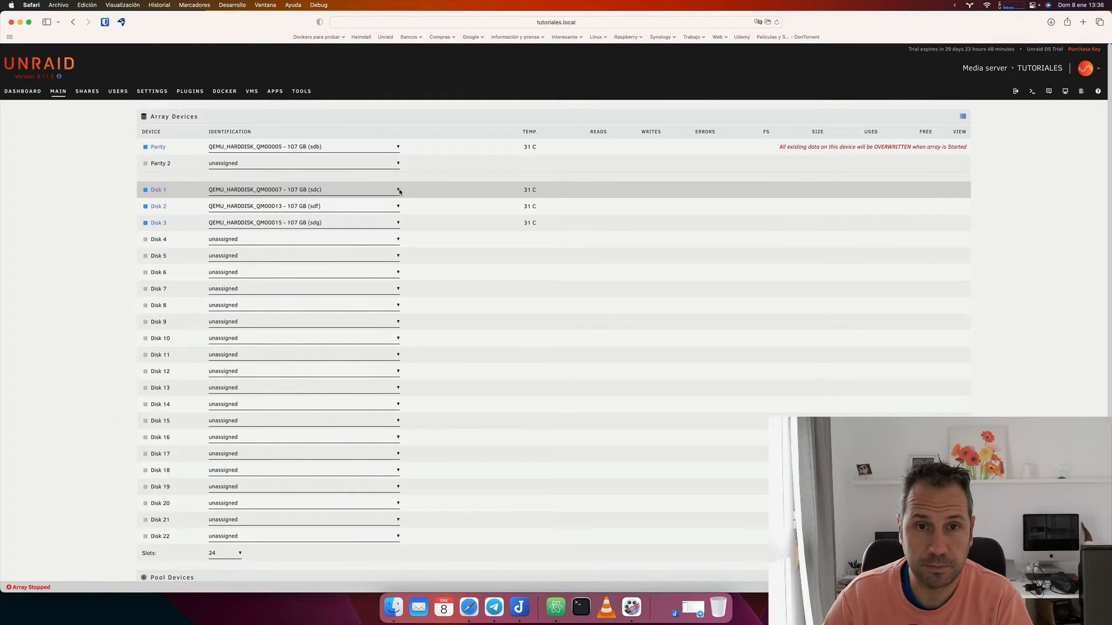
pyautogui.scroll(-5, 398, 191)
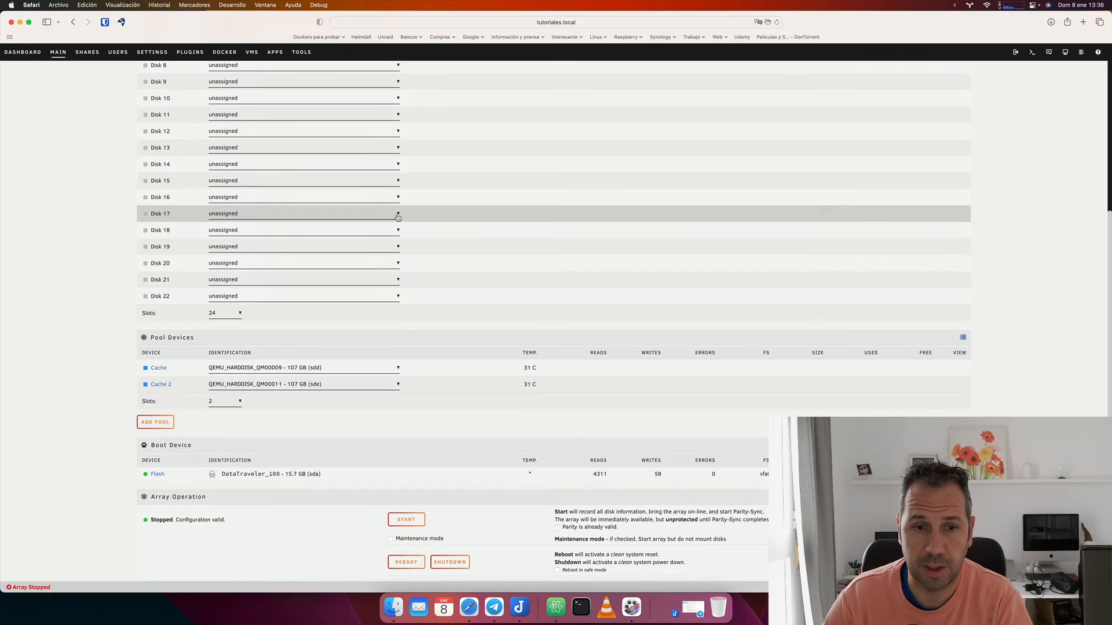
pyautogui.click(380, 369)
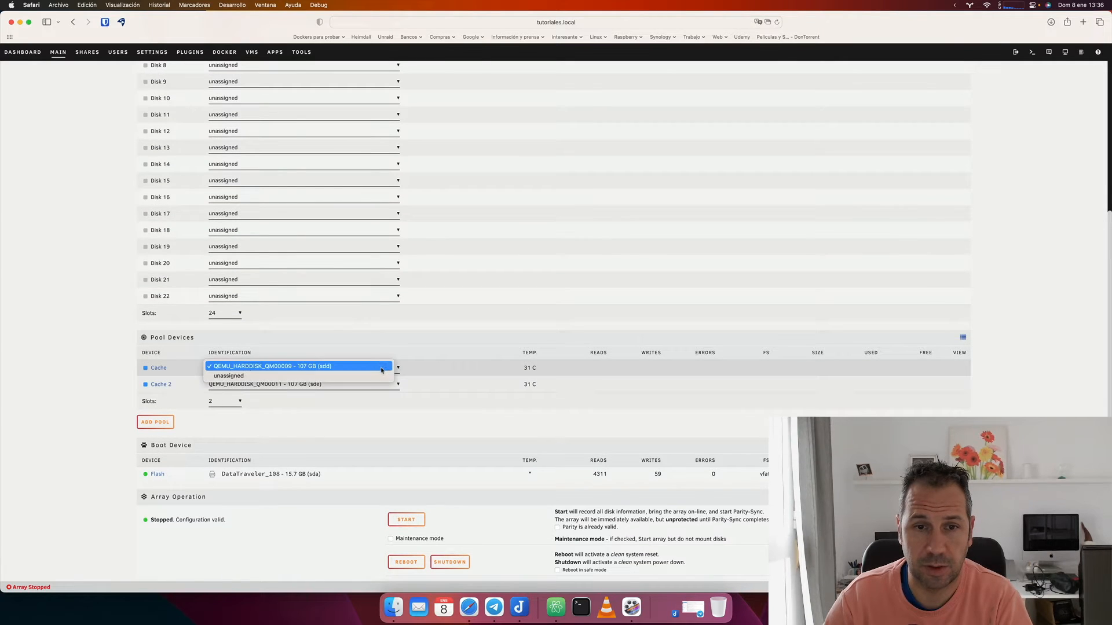
pyautogui.click(380, 368)
pyautogui.click(382, 384)
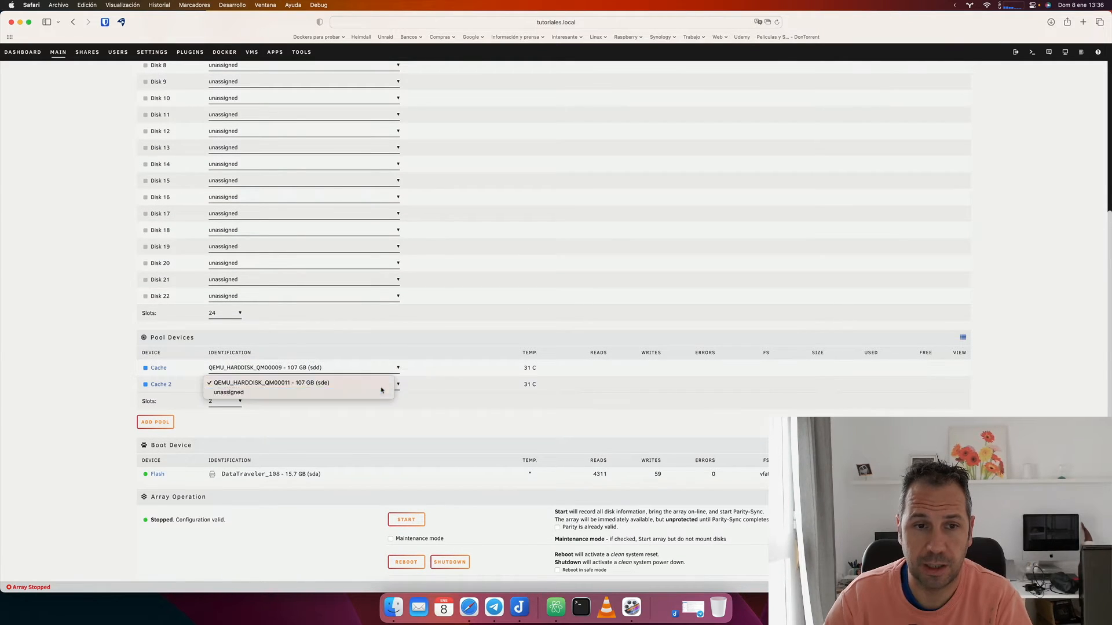
pyautogui.click(382, 392)
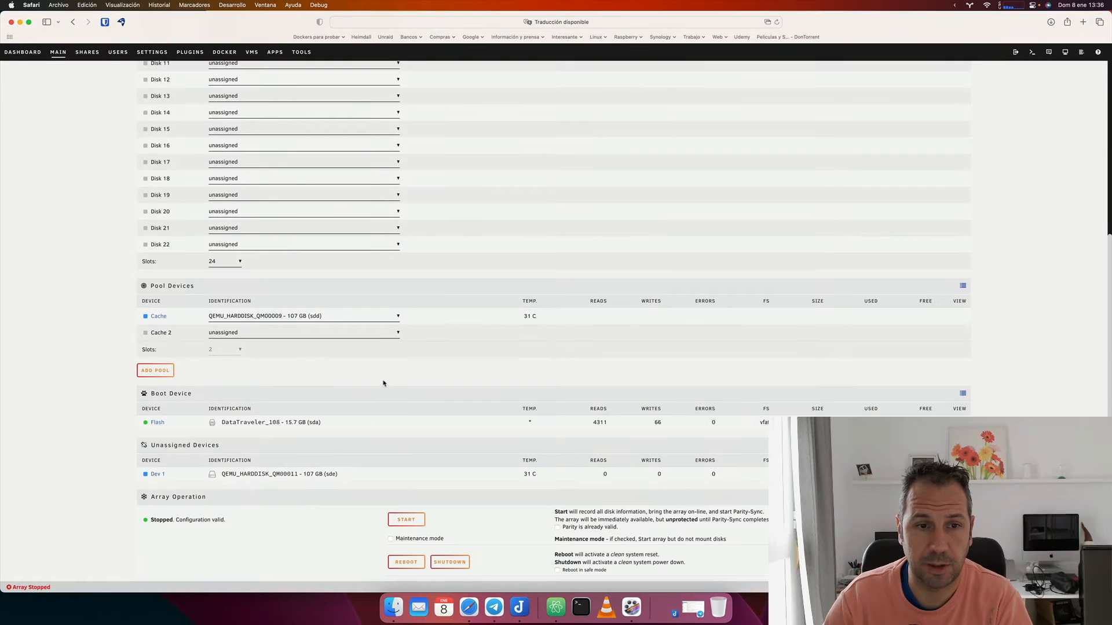
pyautogui.click(379, 334)
pyautogui.click(374, 342)
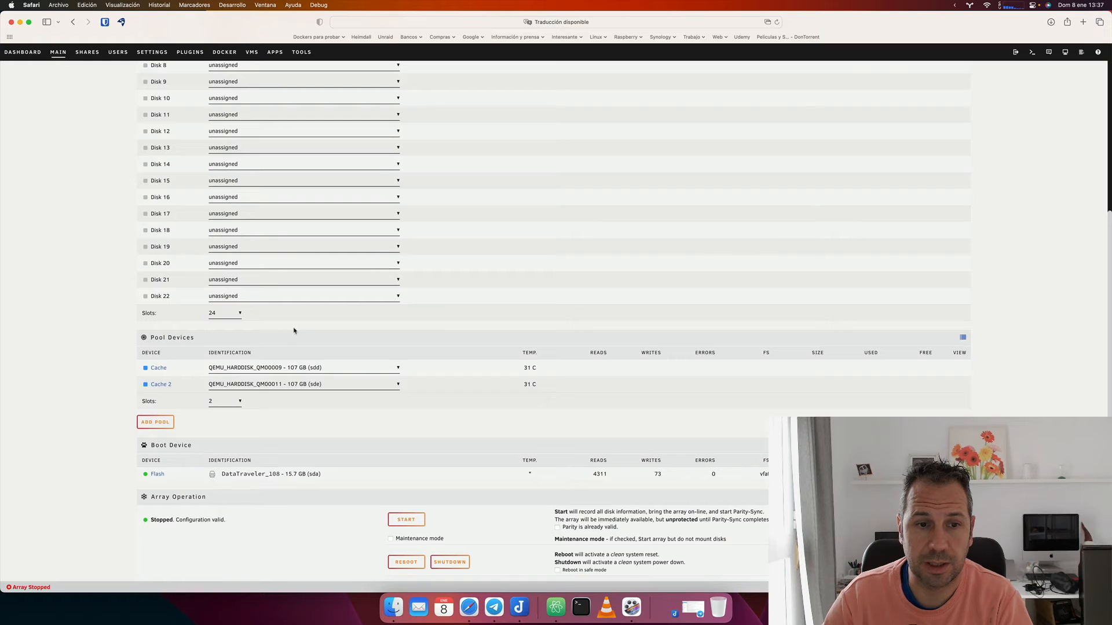
pyautogui.click(165, 424)
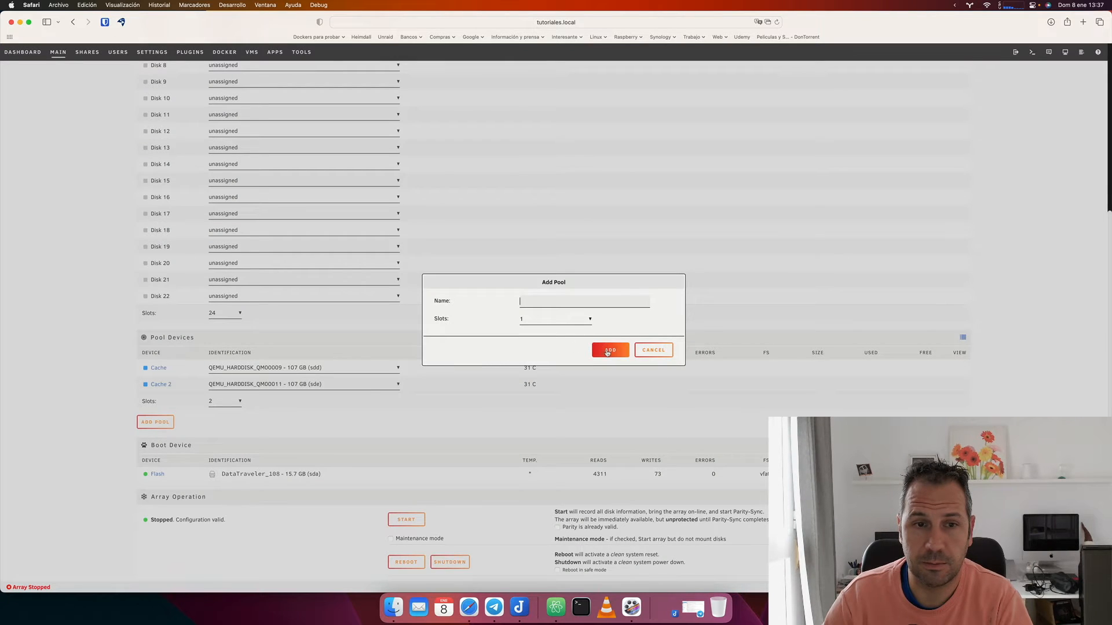
pyautogui.click(653, 351)
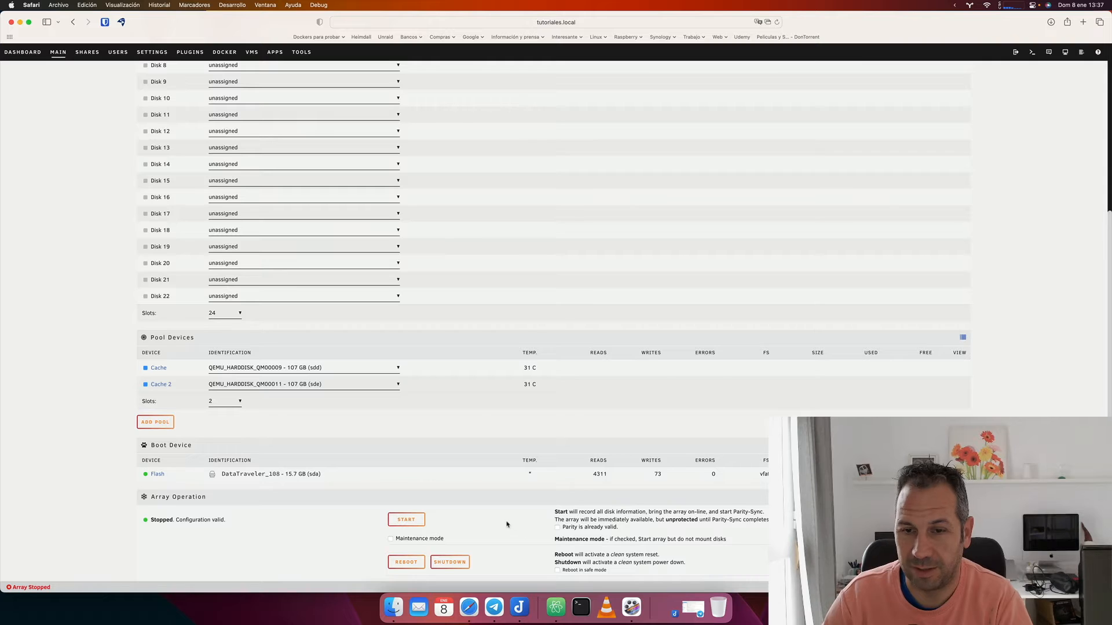
# Start the array, accepting that the parity disk will be overwritten.
pyautogui.click(409, 520)
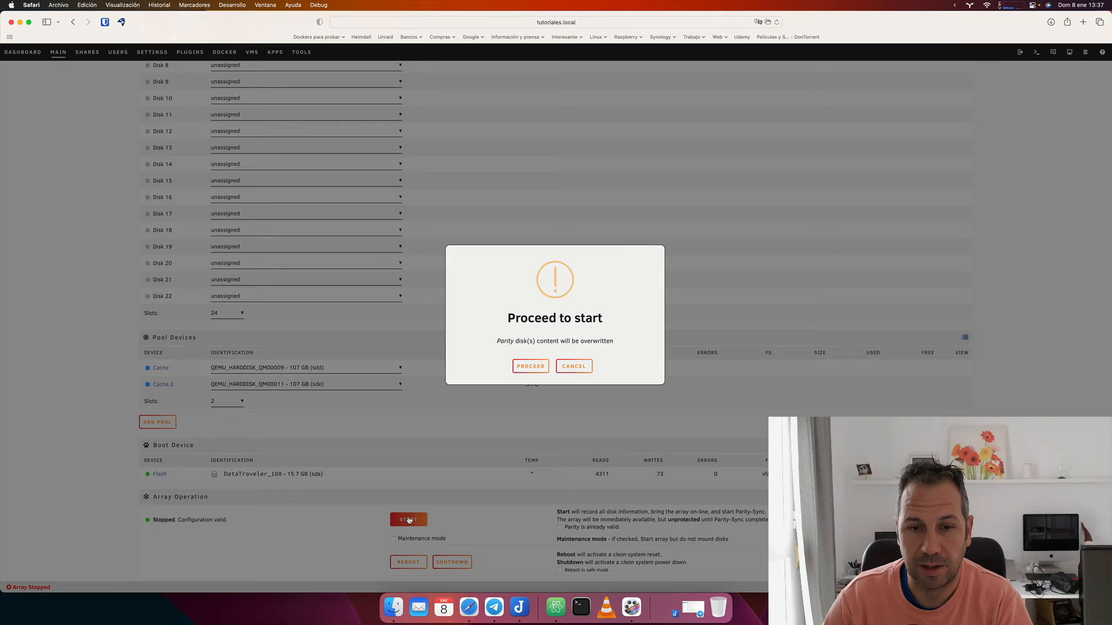
pyautogui.click(525, 369)
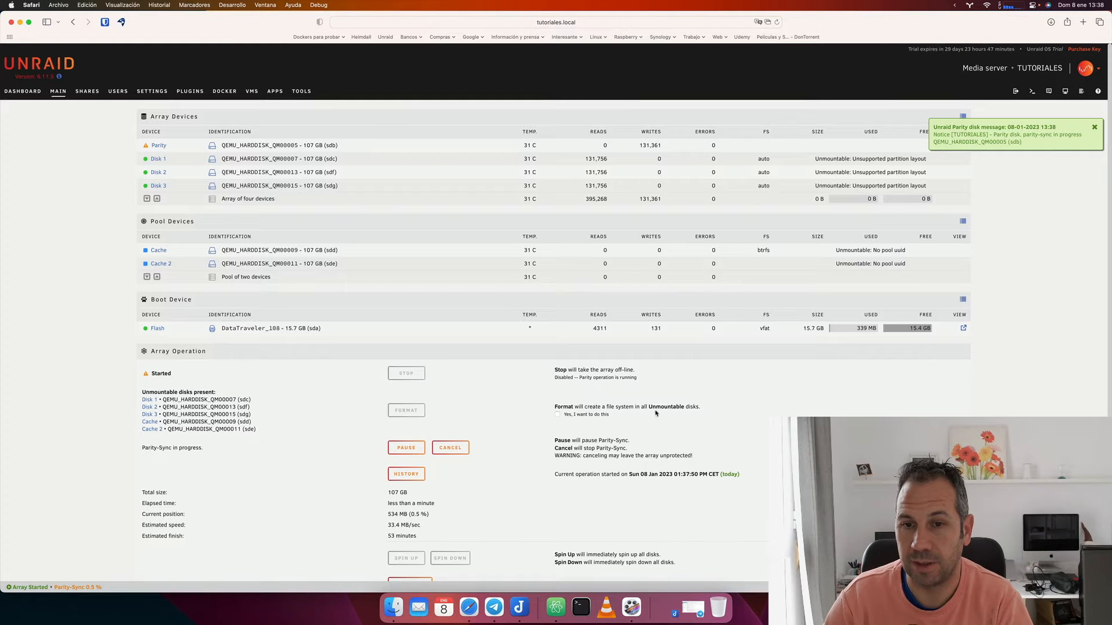
# Confirm and format the unmountable disks, clear notifications and reload the page.
pyautogui.click(558, 415)
pyautogui.click(556, 404)
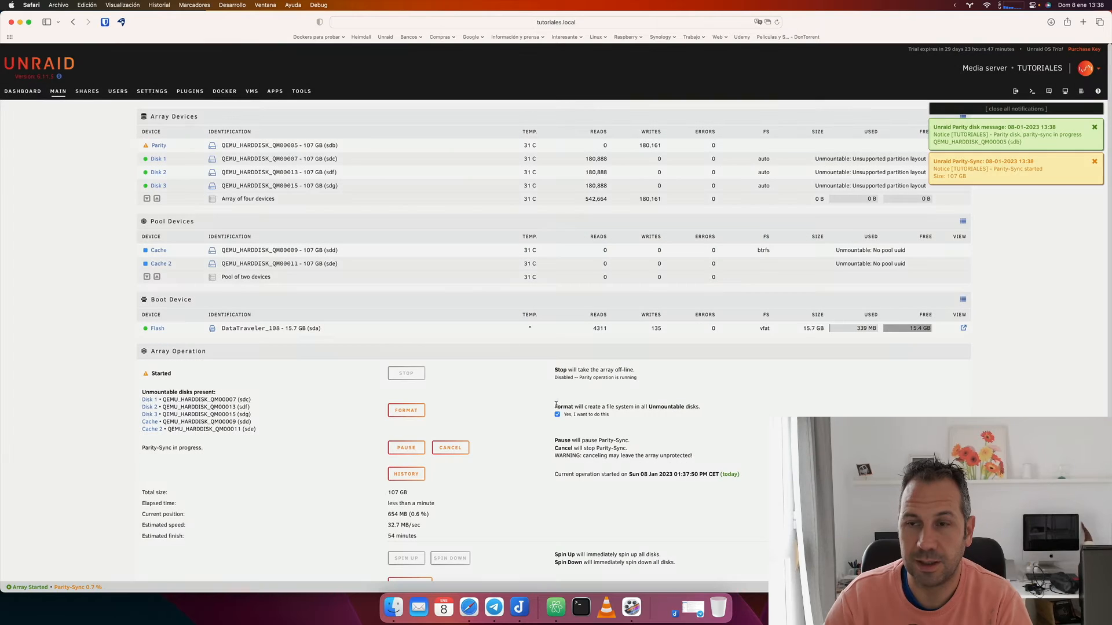
pyautogui.click(406, 410)
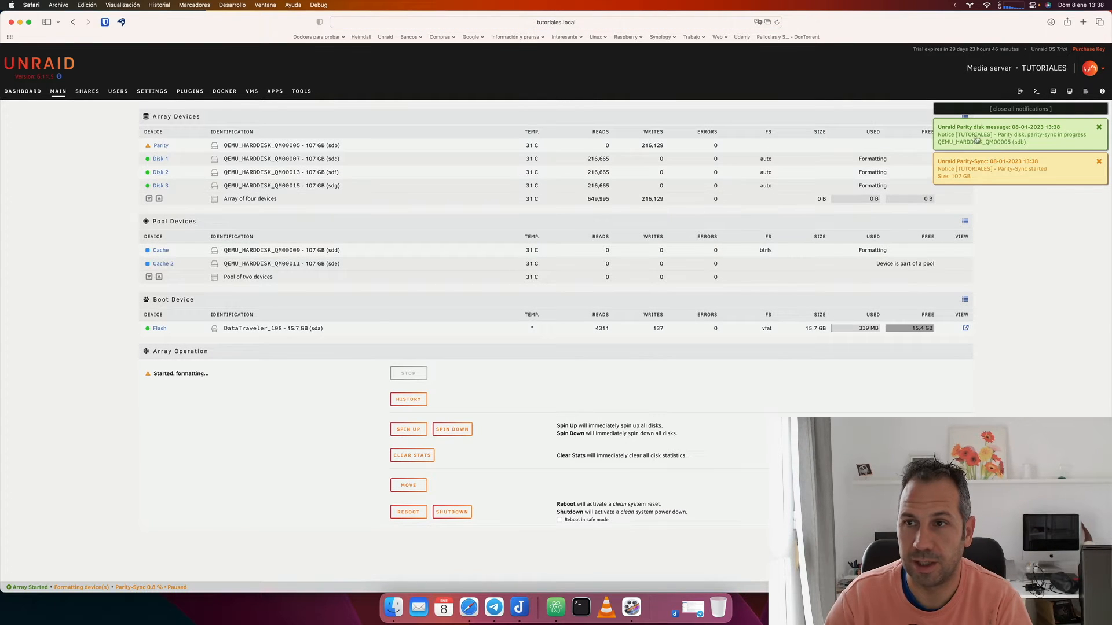
pyautogui.click(1005, 110)
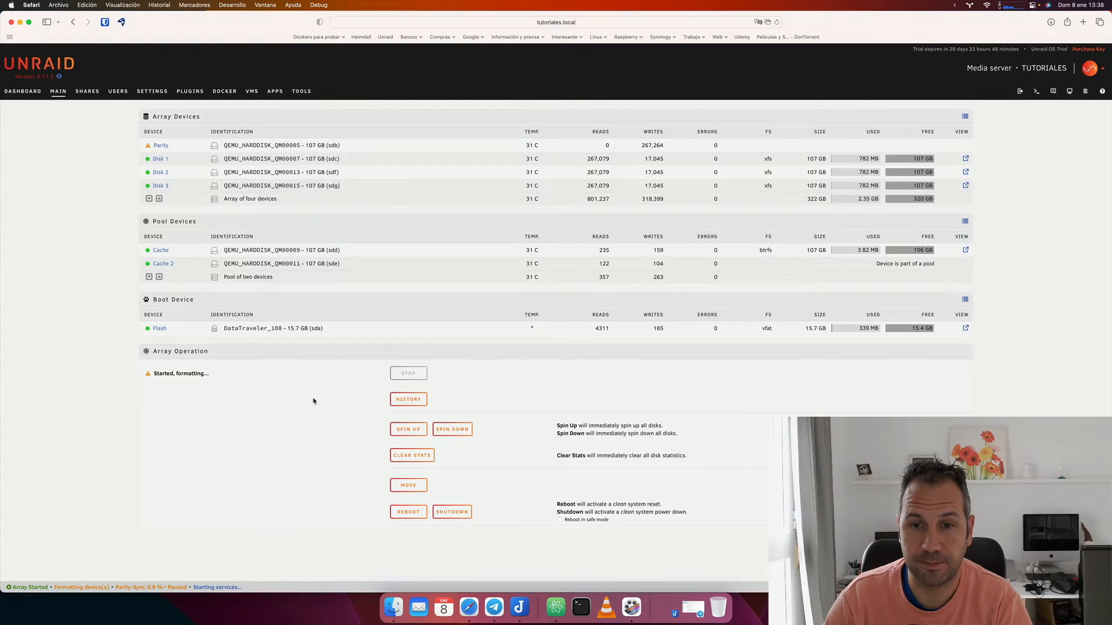
pyautogui.click(776, 22)
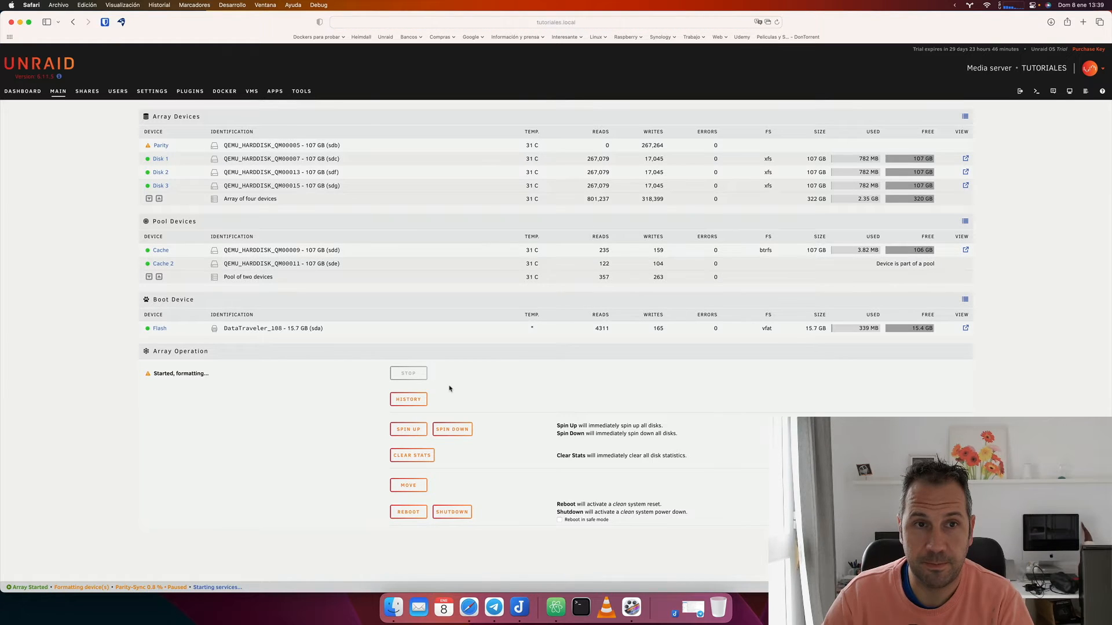
pyautogui.moveTo(147, 147)
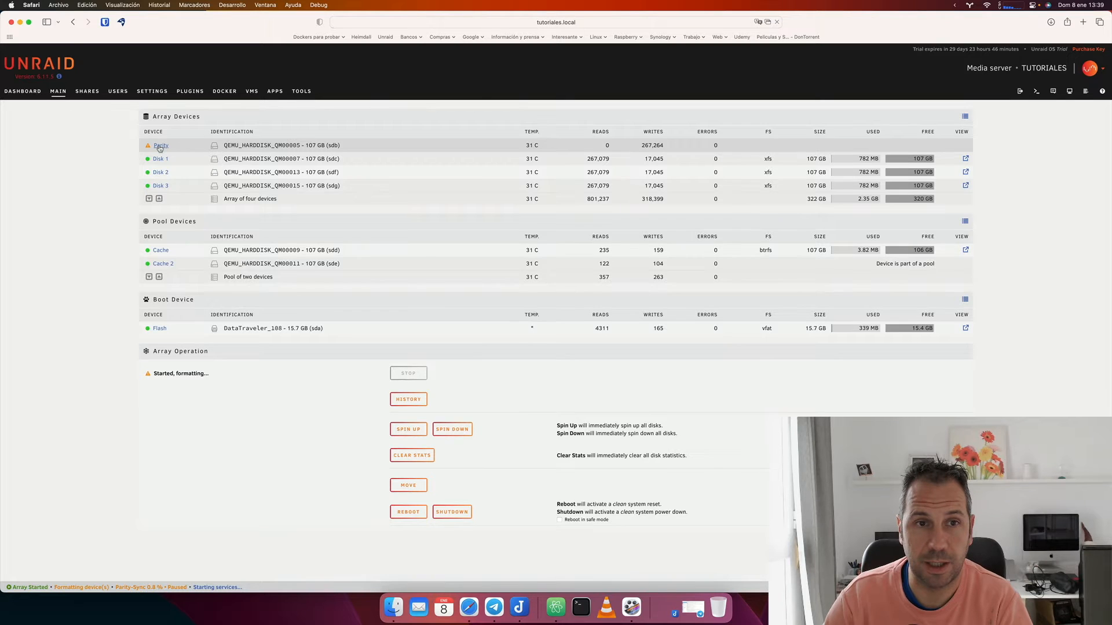
# Open the Parity disk's settings, then return to the Main page with DONE.
pyautogui.click(160, 145)
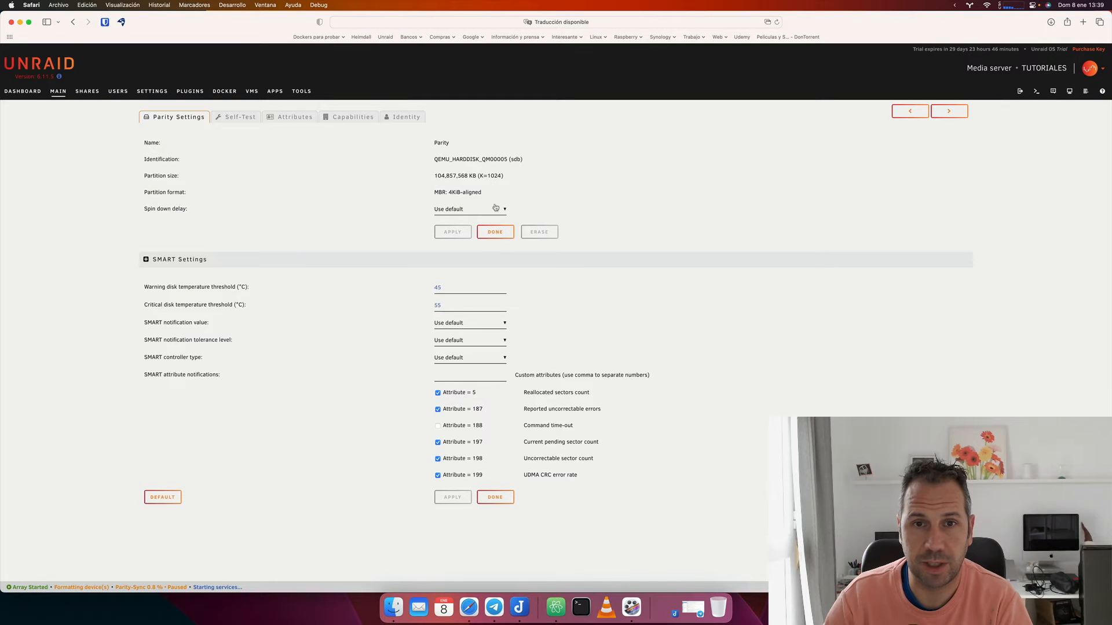
pyautogui.click(495, 498)
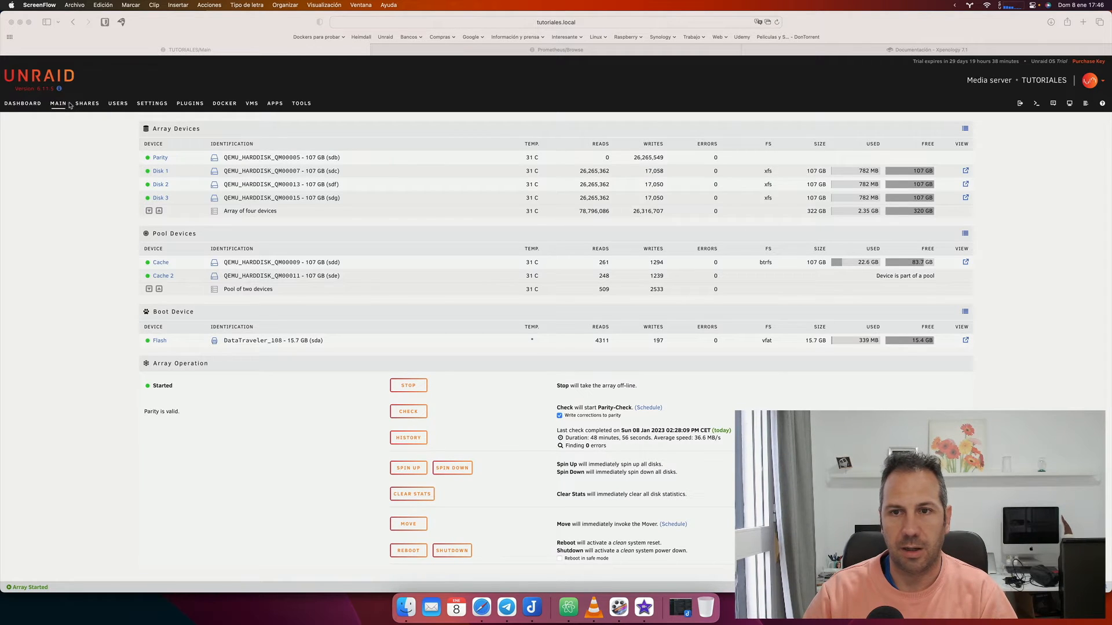
# Bring Safari forward and go to the Unraid SETTINGS tab.
pyautogui.click(966, 135)
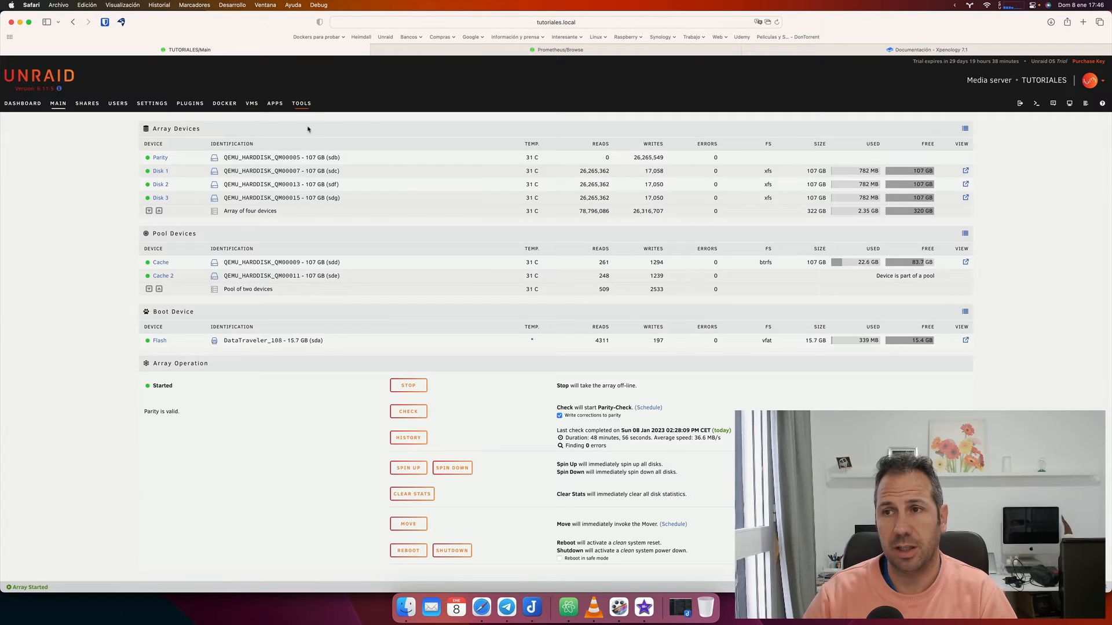
pyautogui.click(150, 104)
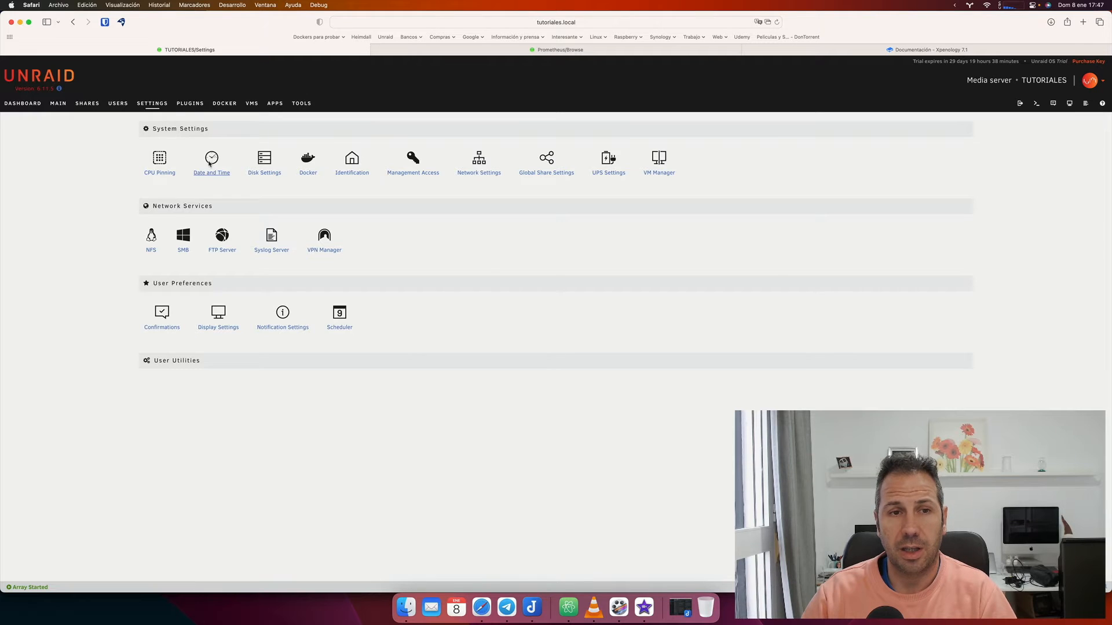
# In Date and Time, pick the (UTC+01:00) Brussels, Copenhagen, Madrid, Paris time zone and apply it.
pyautogui.click(209, 164)
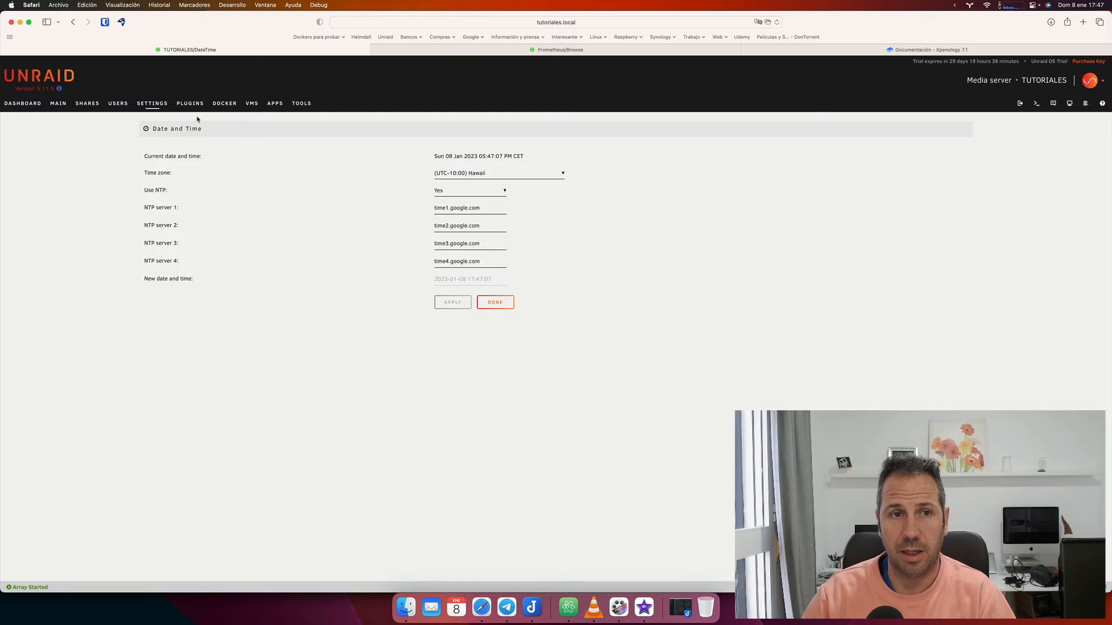
pyautogui.click(156, 106)
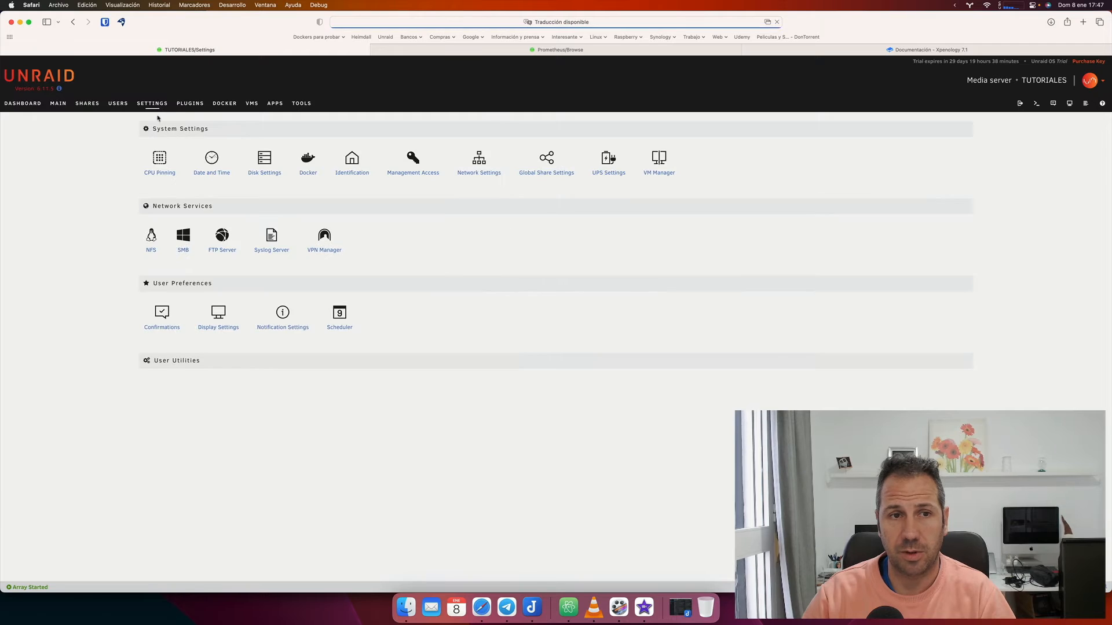
pyautogui.click(212, 160)
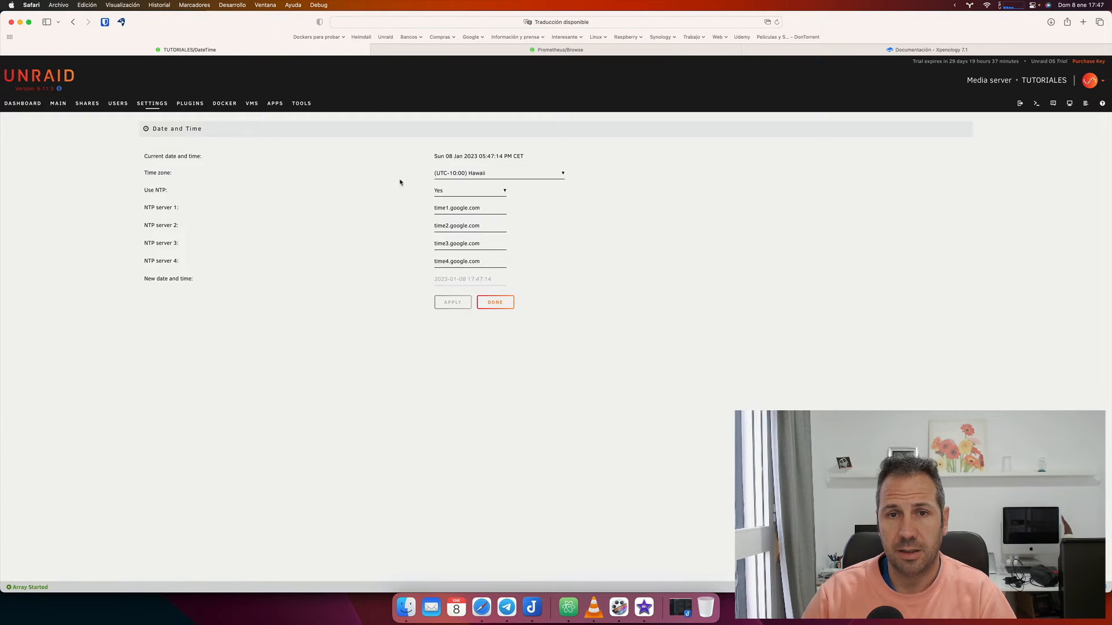
pyautogui.click(467, 176)
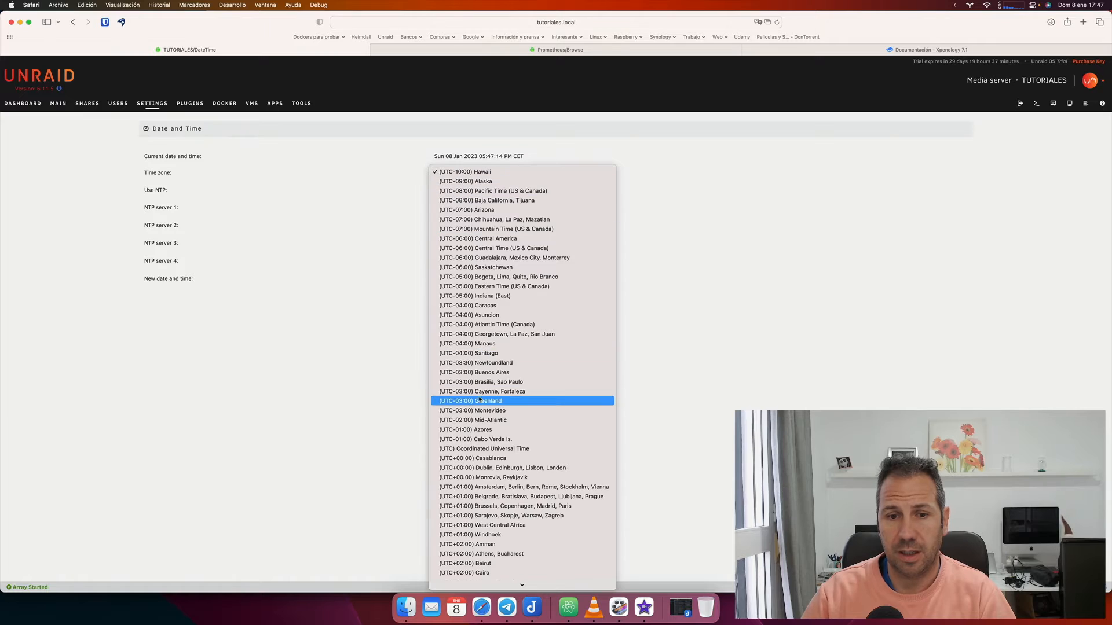
pyautogui.click(491, 506)
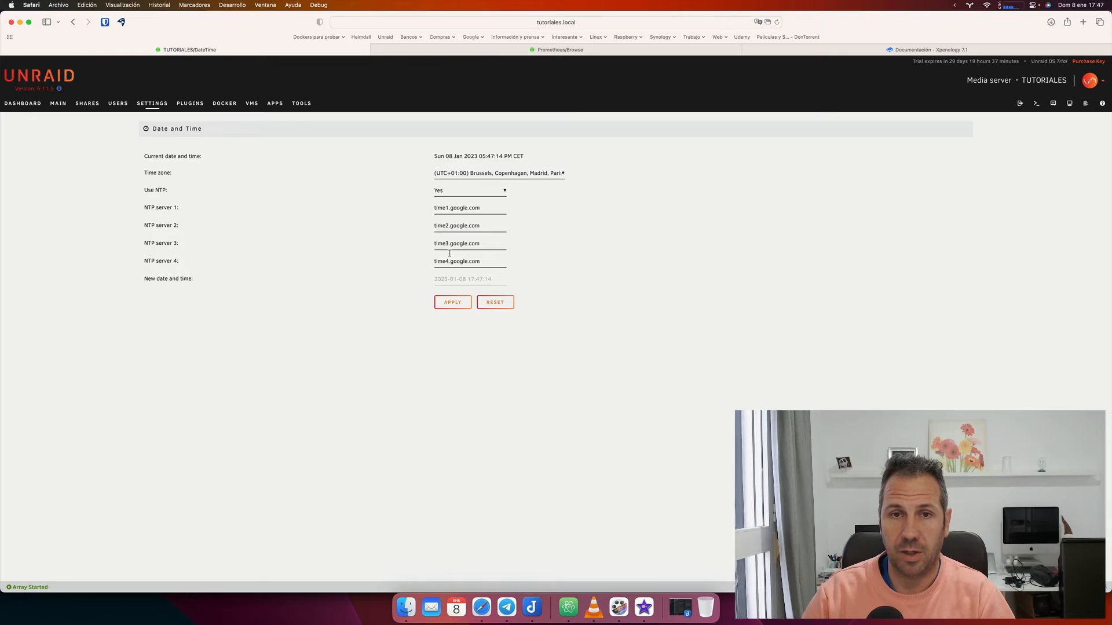
pyautogui.click(452, 303)
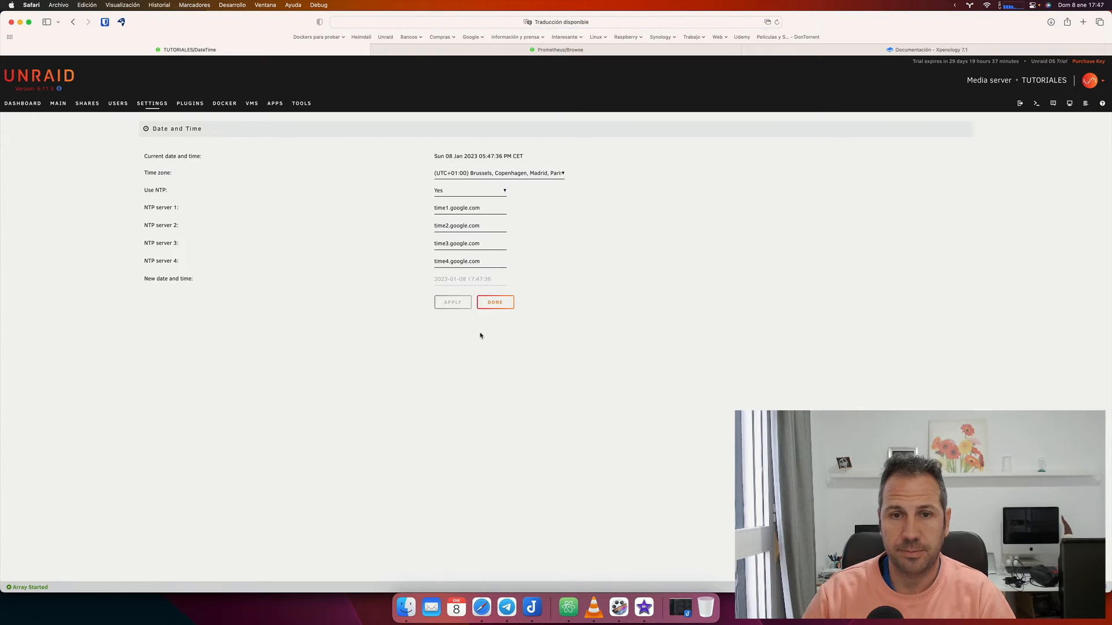
pyautogui.click(492, 304)
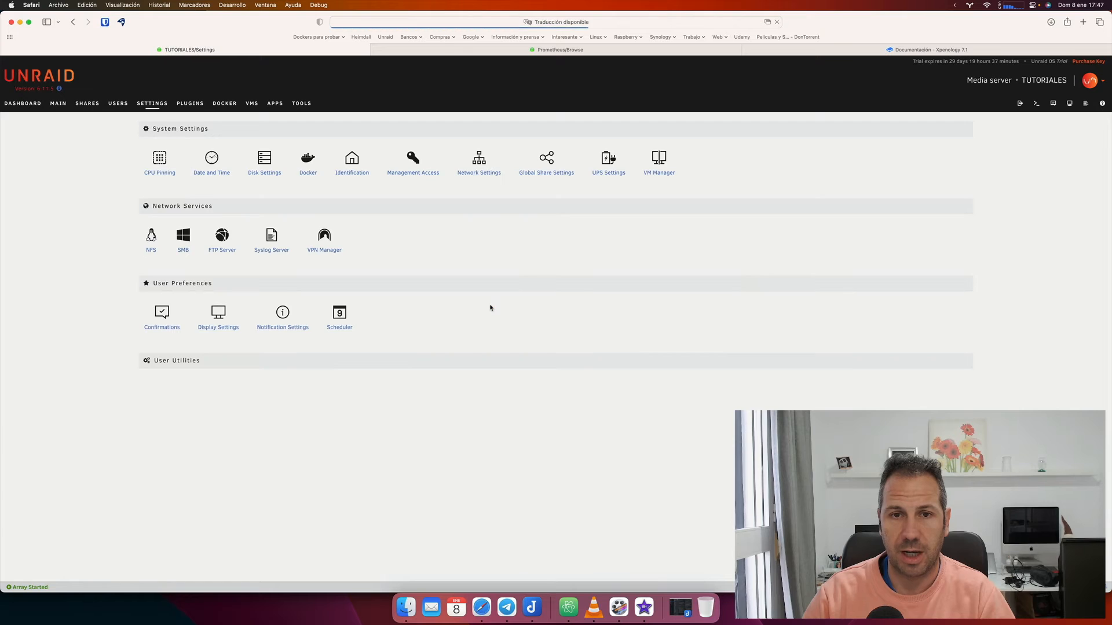
# In Disk Settings, set Enable auto start to Yes after reading its help text.
pyautogui.click(272, 172)
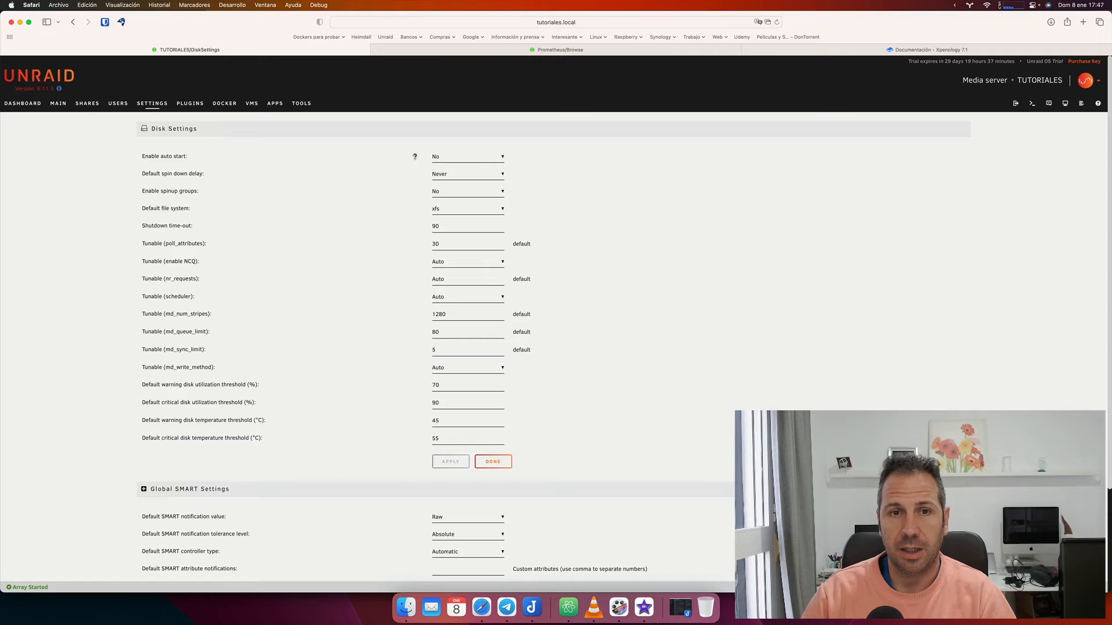
pyautogui.click(176, 156)
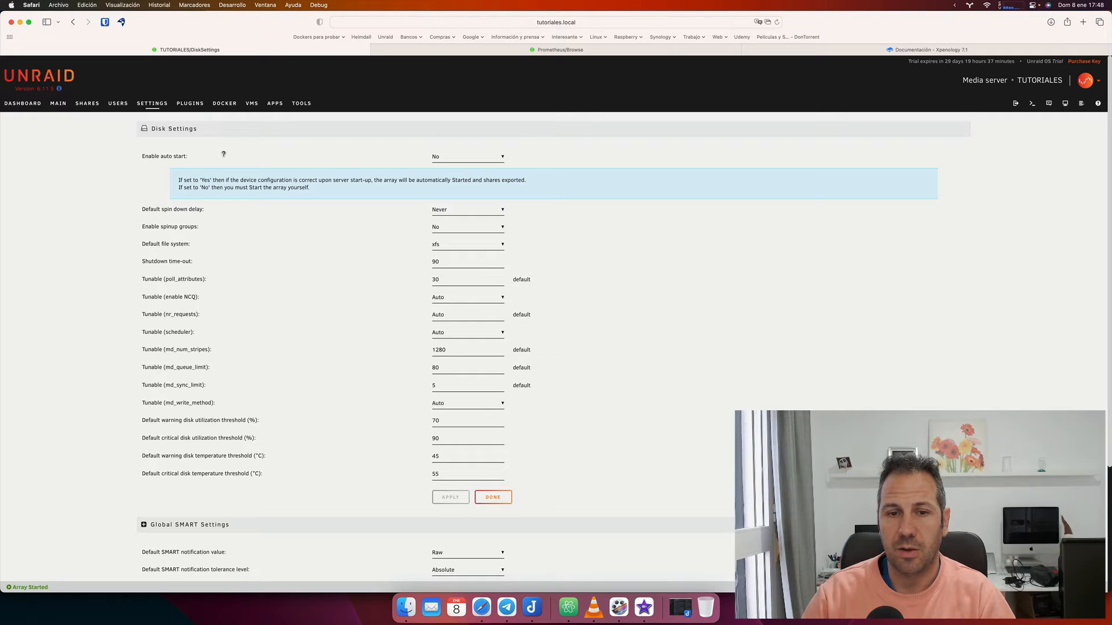
pyautogui.click(449, 157)
pyautogui.click(448, 165)
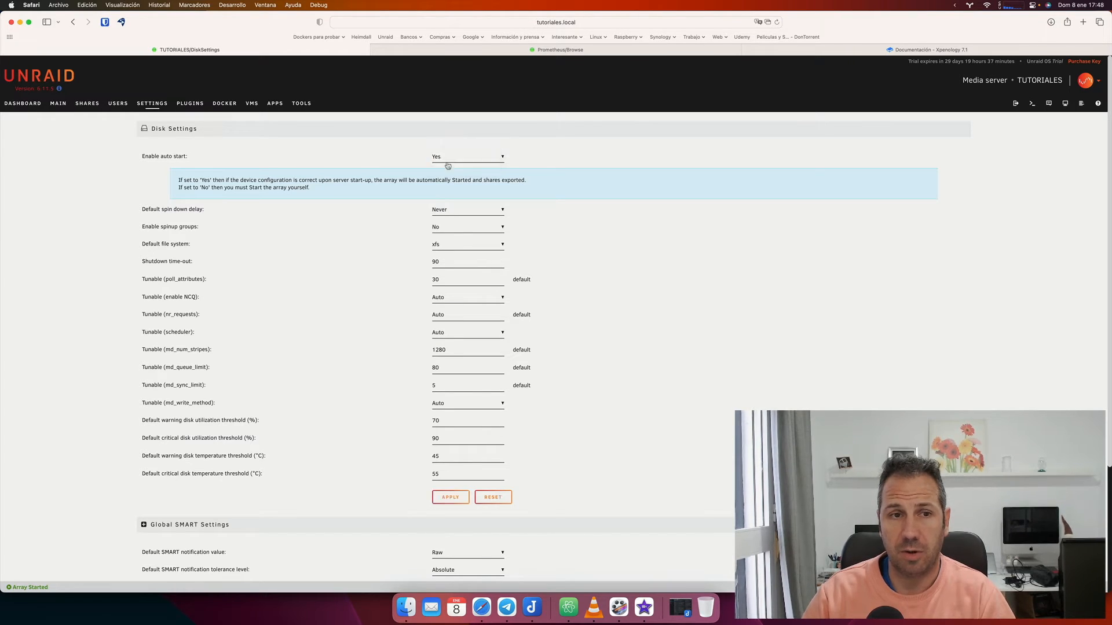
pyautogui.click(195, 212)
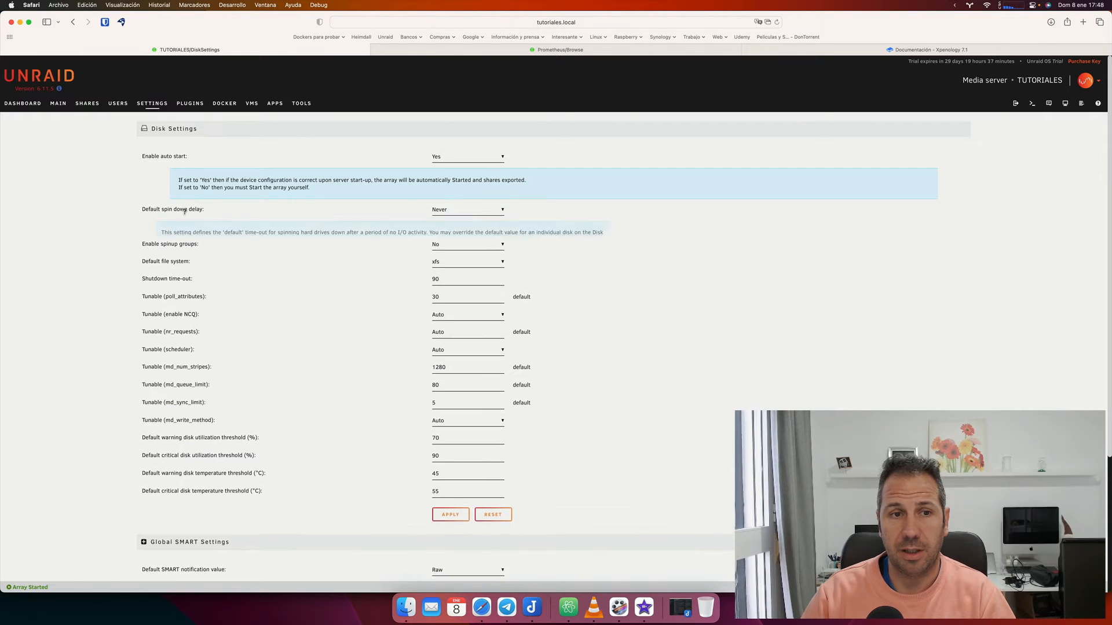
pyautogui.click(160, 158)
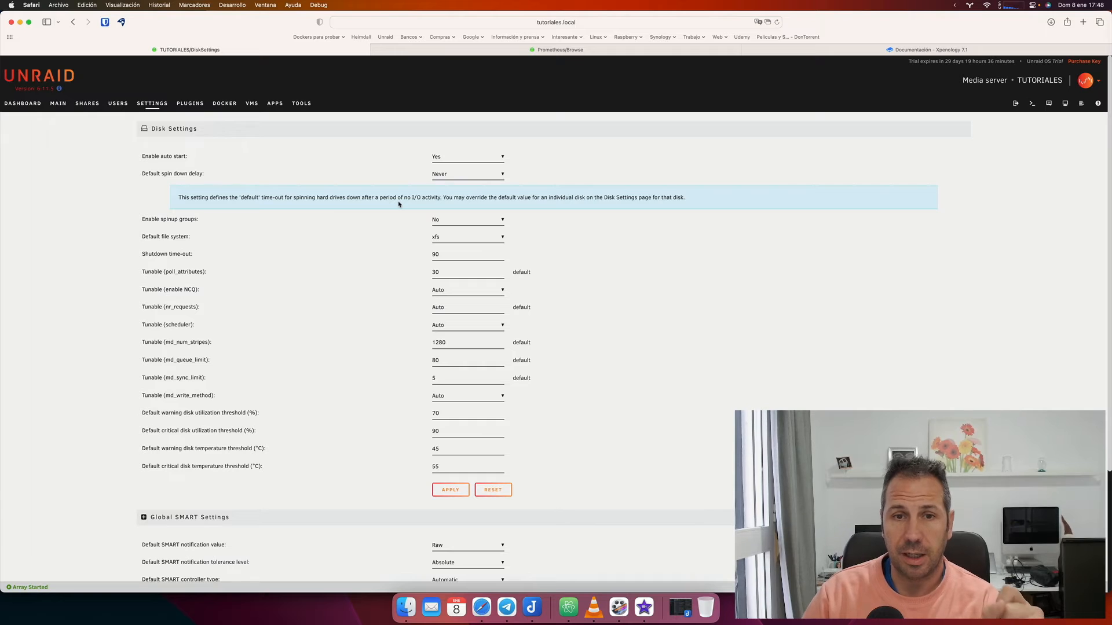
# Set the default spin down delay to 30 minutes, keep xfs as the file system, and apply.
pyautogui.click(483, 175)
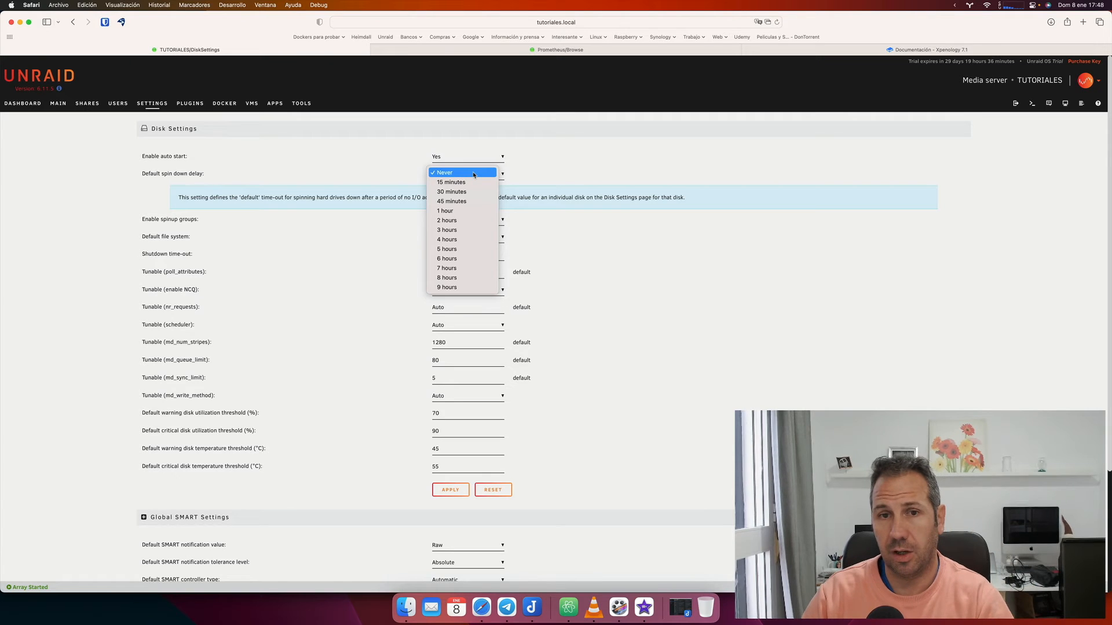
pyautogui.click(458, 193)
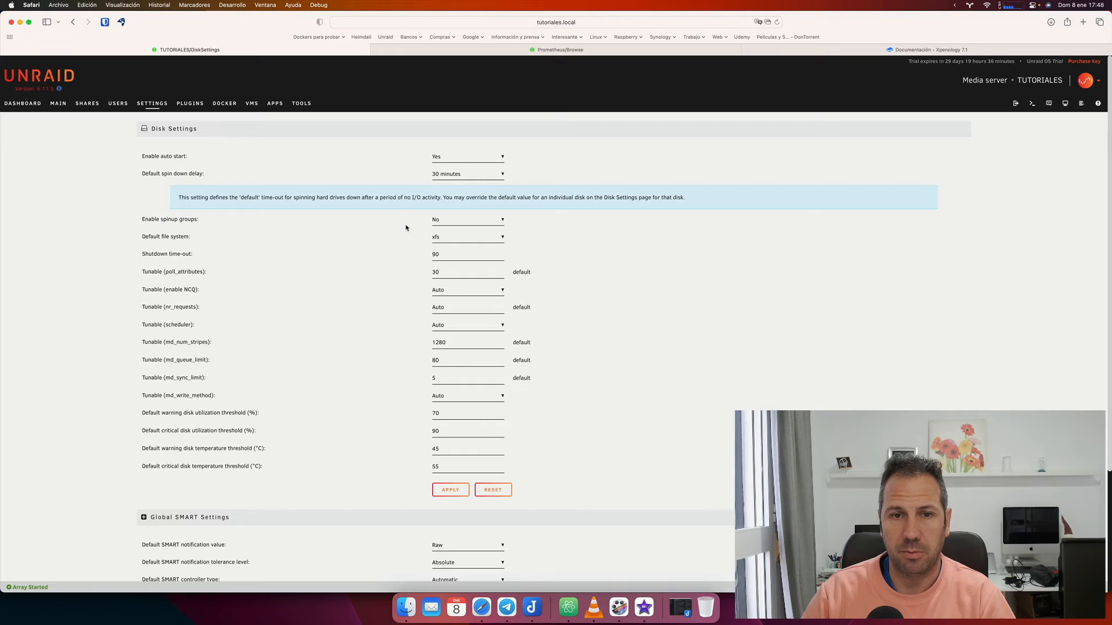
pyautogui.click(449, 238)
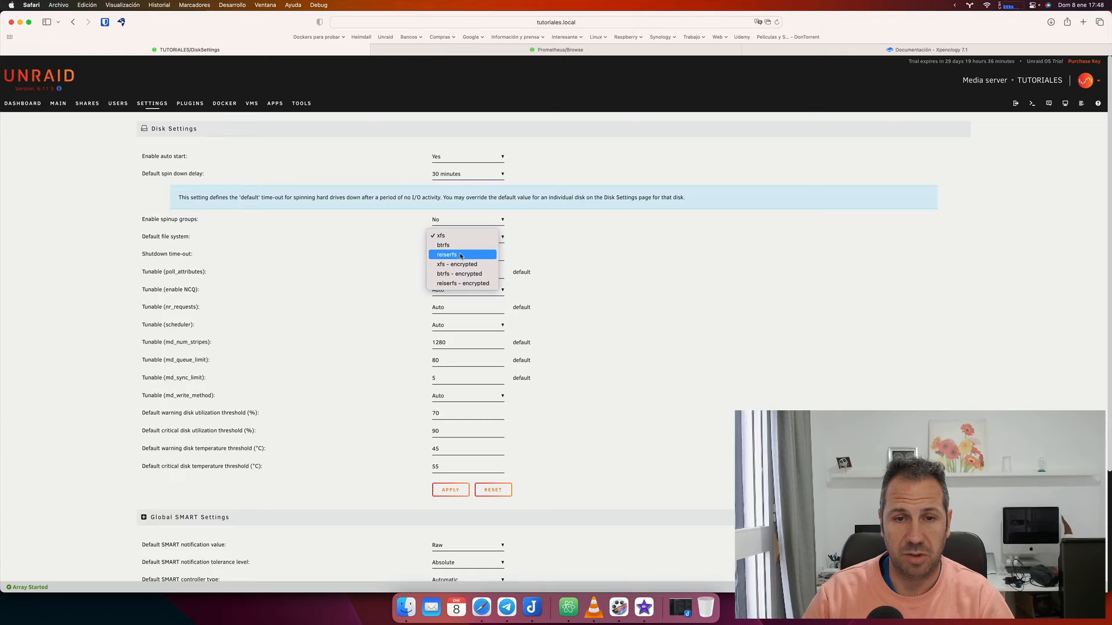
pyautogui.click(569, 299)
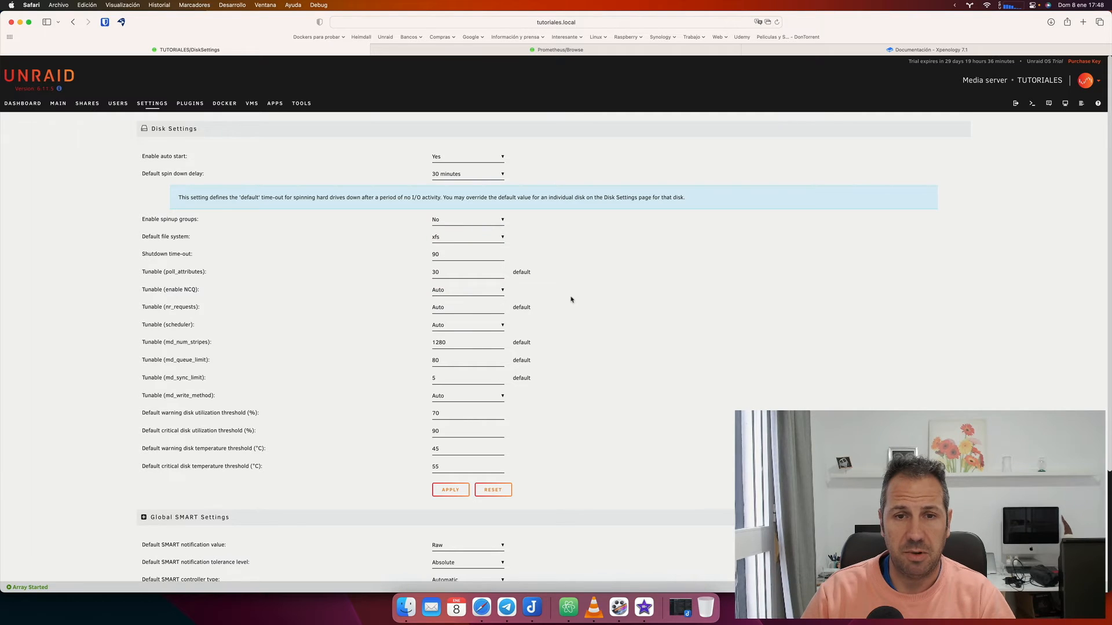
pyautogui.click(441, 493)
pyautogui.click(491, 461)
pyautogui.click(308, 173)
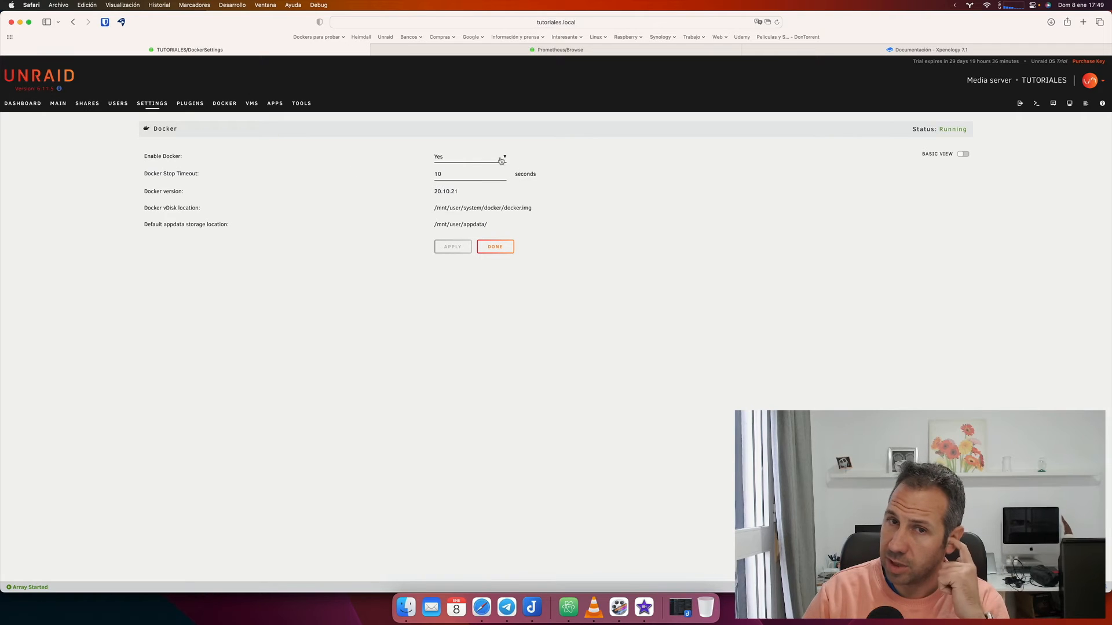
pyautogui.click(481, 162)
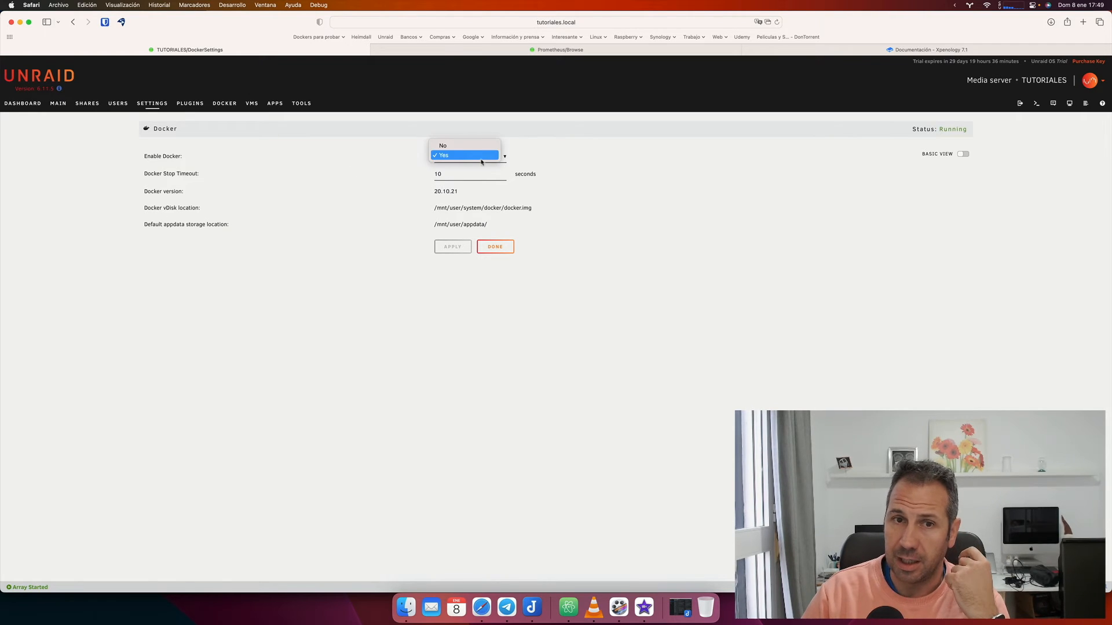
pyautogui.click(371, 156)
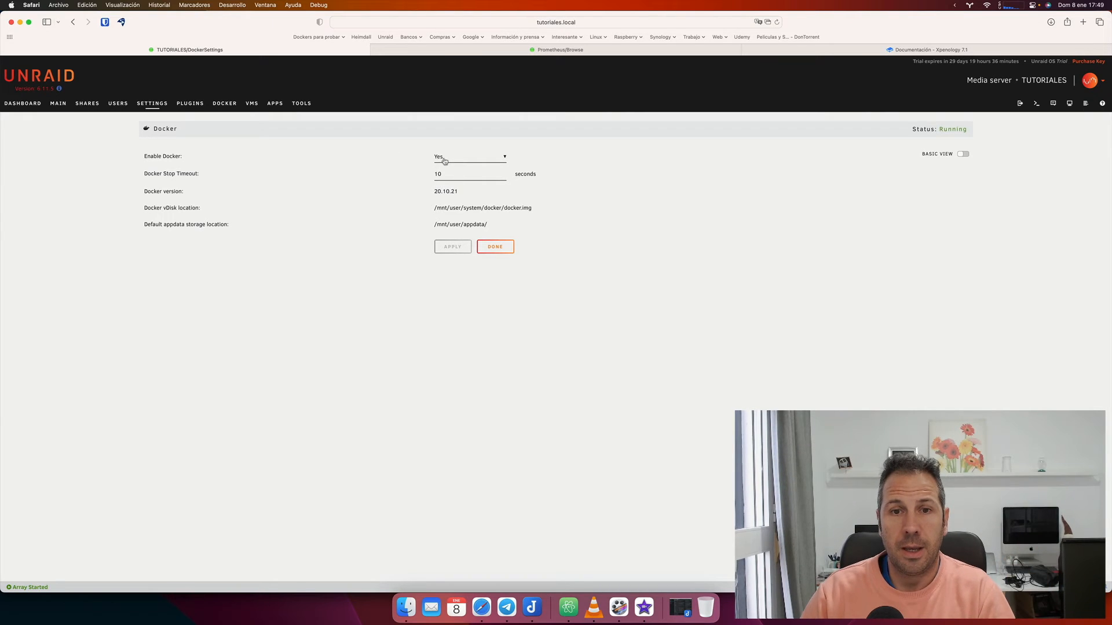
pyautogui.click(498, 251)
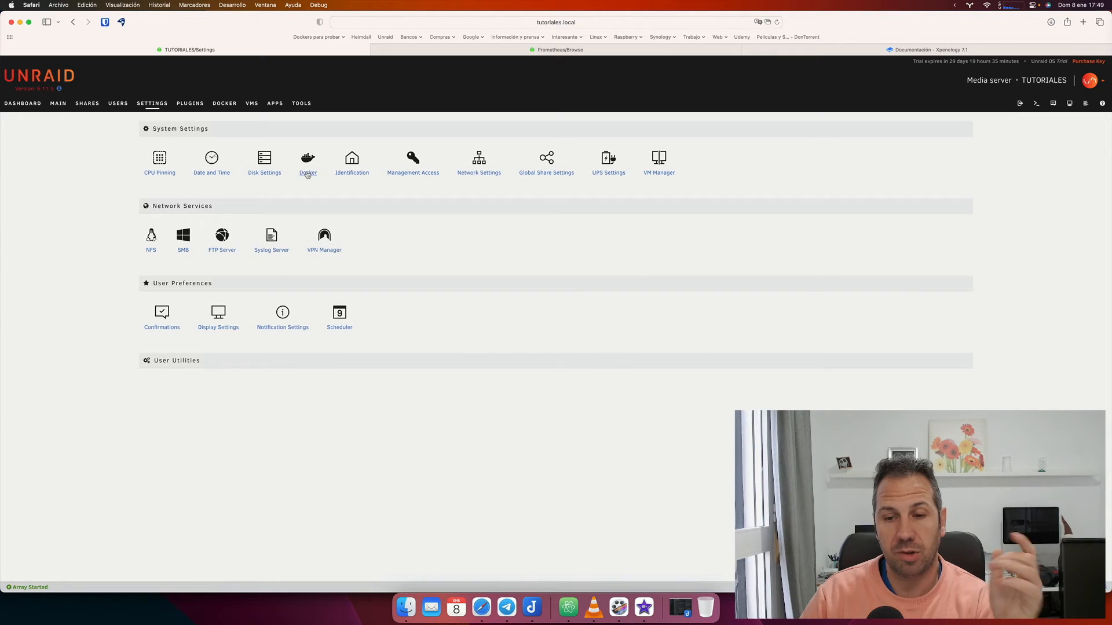
pyautogui.click(352, 172)
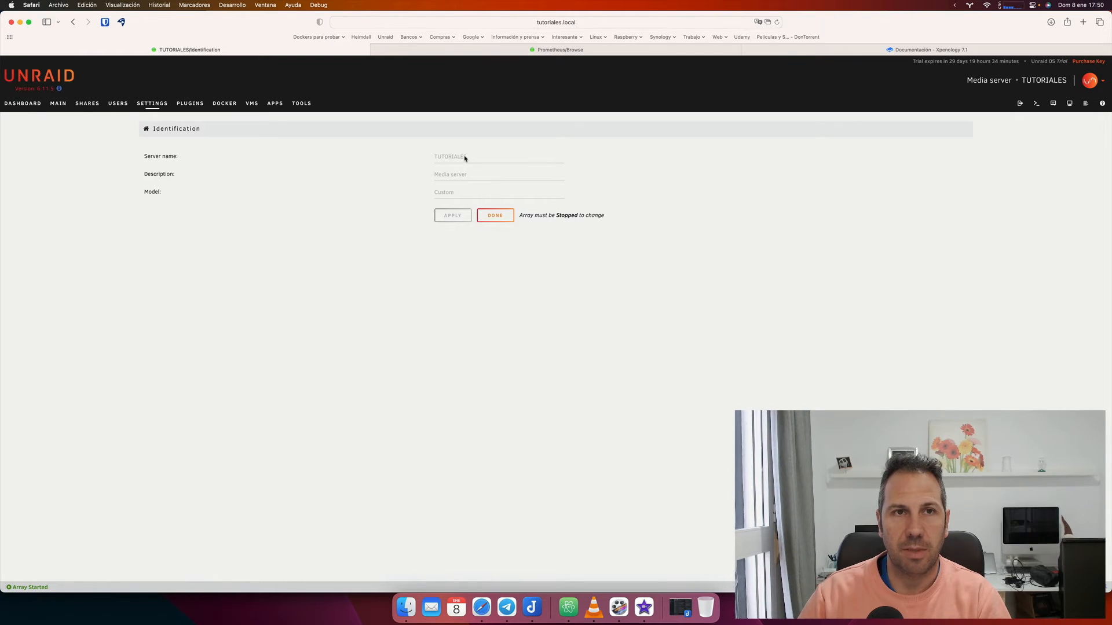
pyautogui.moveTo(465, 158)
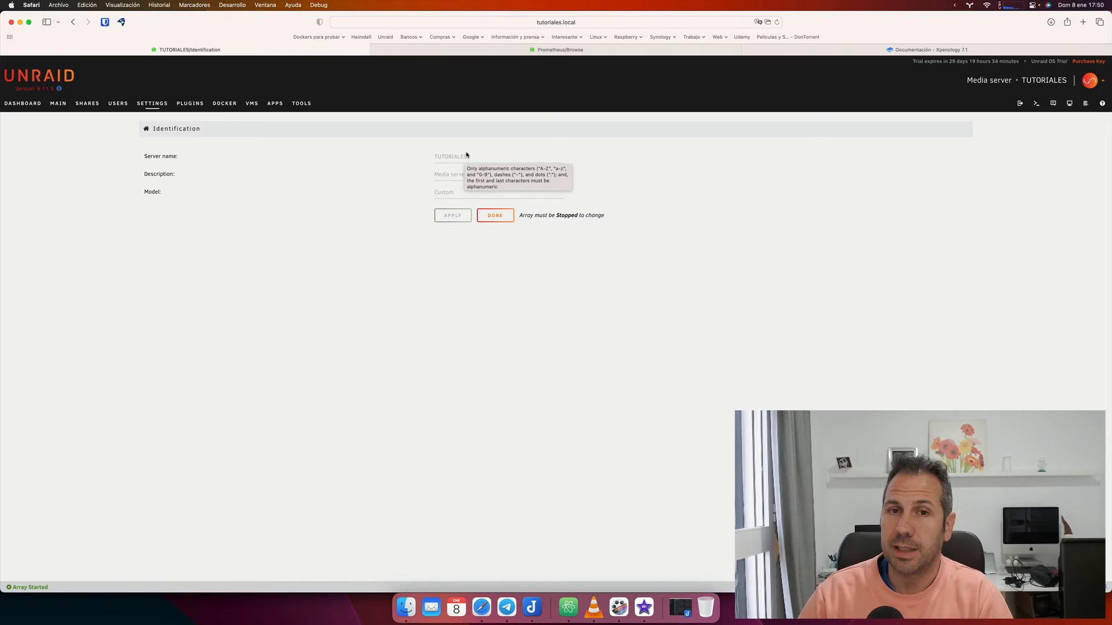
pyautogui.click(494, 219)
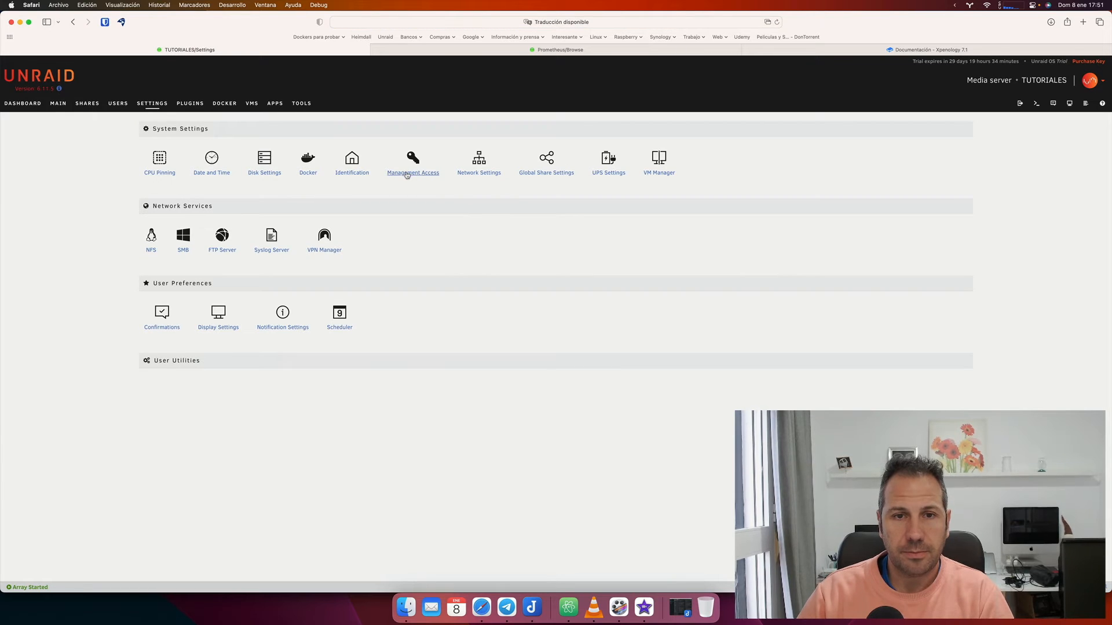
# On the Dashboard, collapse the Docker Containers and Virtual Machines panels.
pyautogui.click(407, 174)
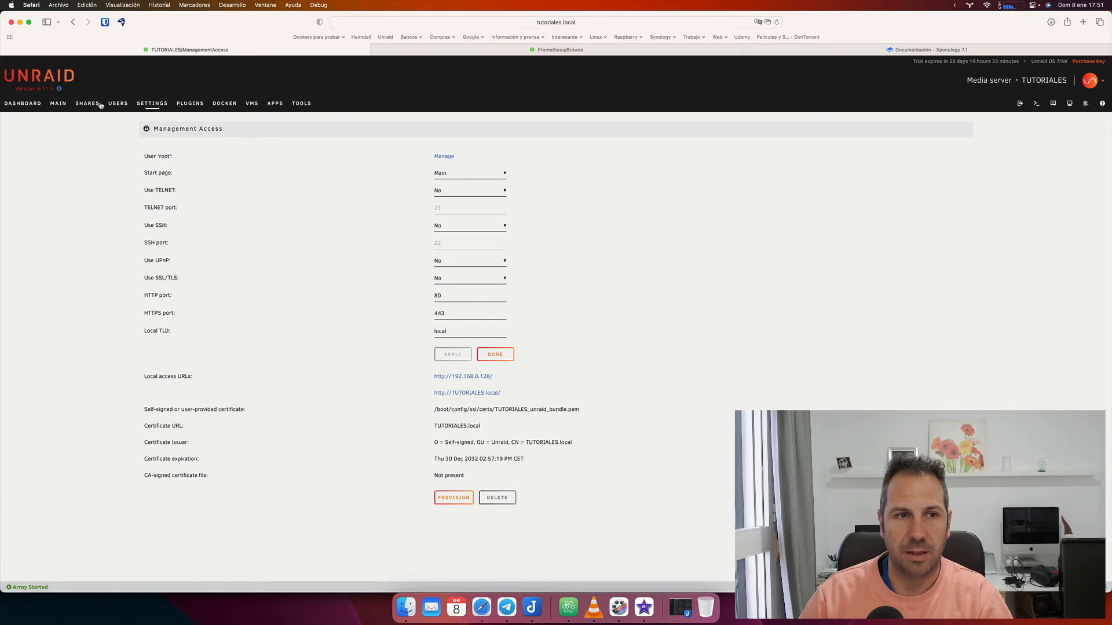
pyautogui.click(58, 104)
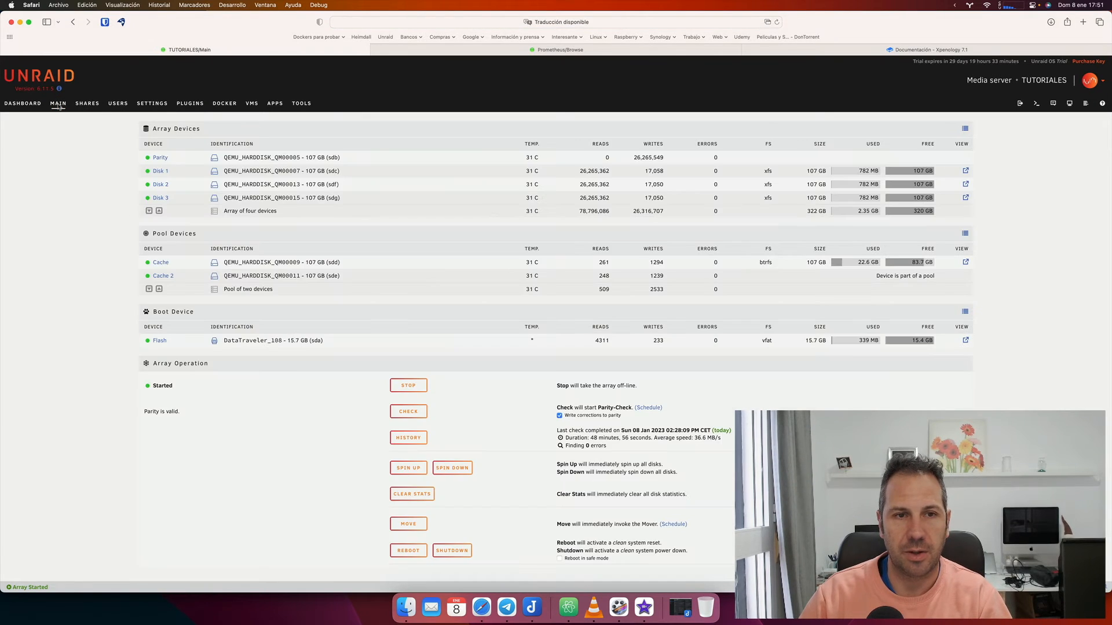
pyautogui.click(19, 105)
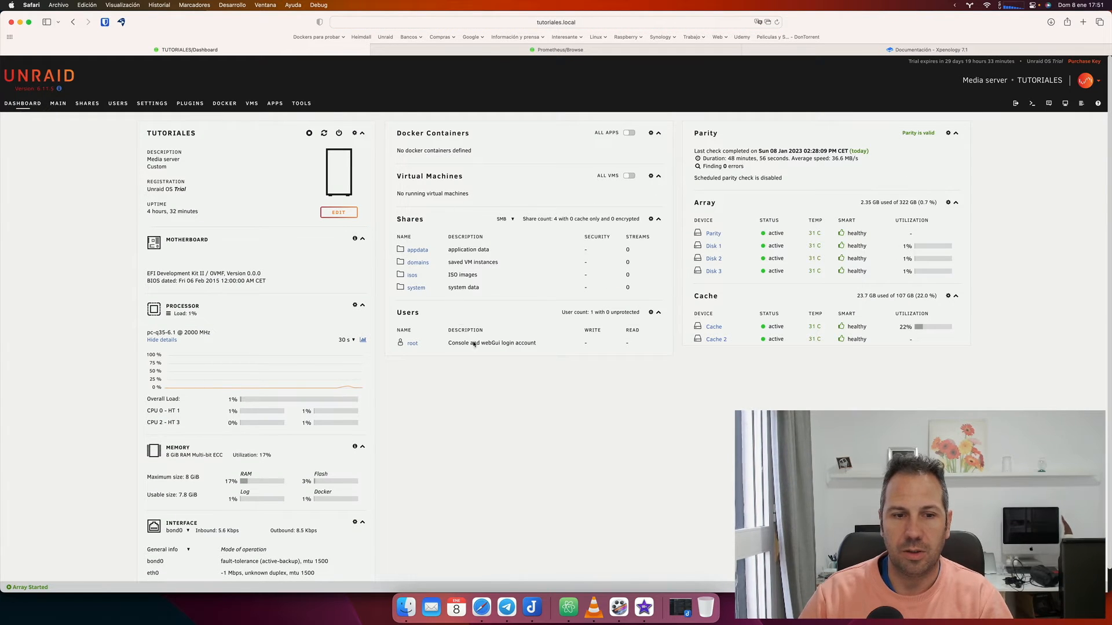
pyautogui.click(659, 135)
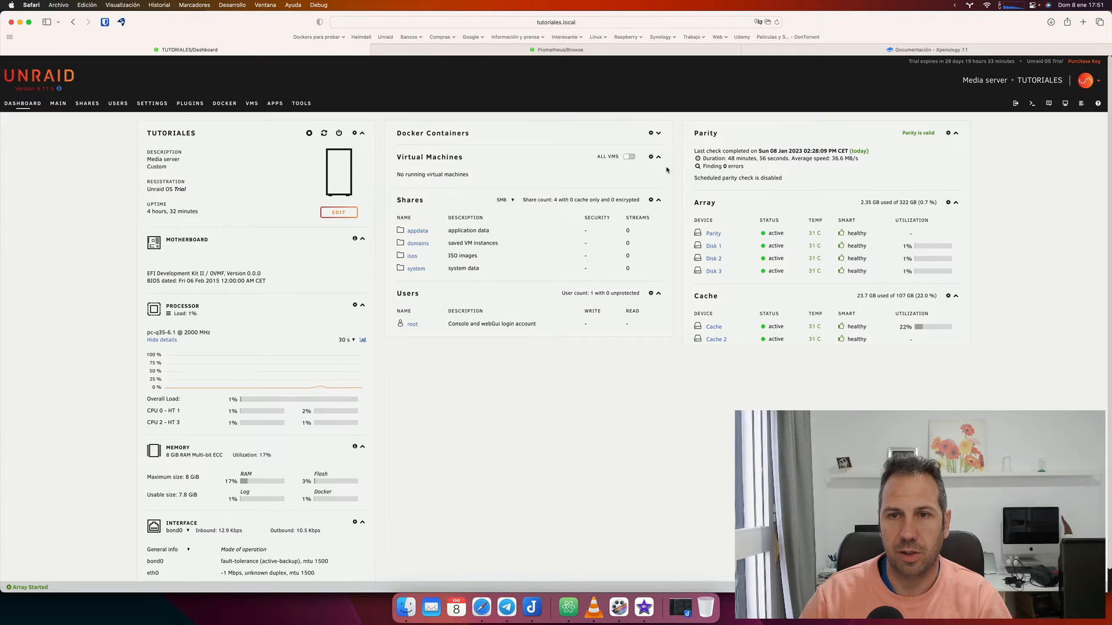
pyautogui.click(659, 157)
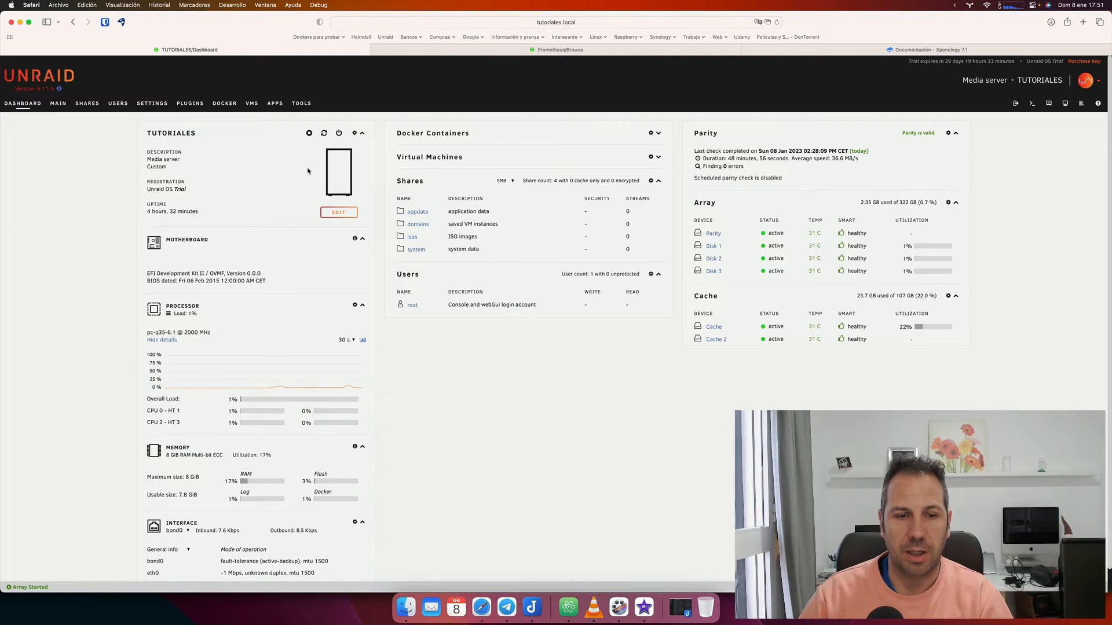
# Apply Management Access with Use SSH switched on and back to No, then open Network Settings.
pyautogui.click(157, 106)
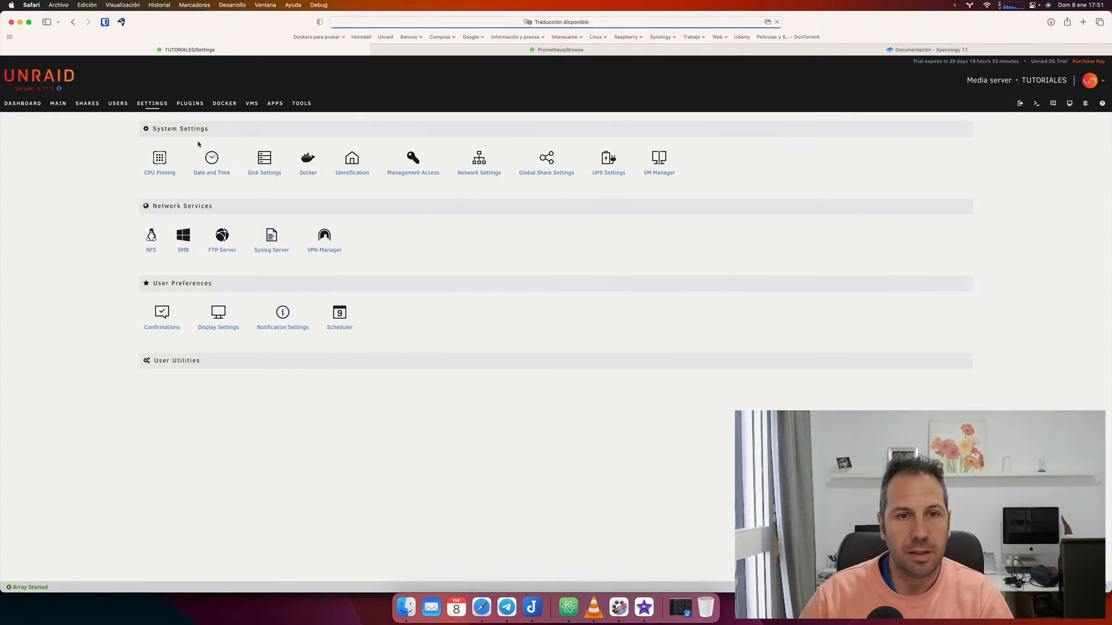
pyautogui.click(400, 175)
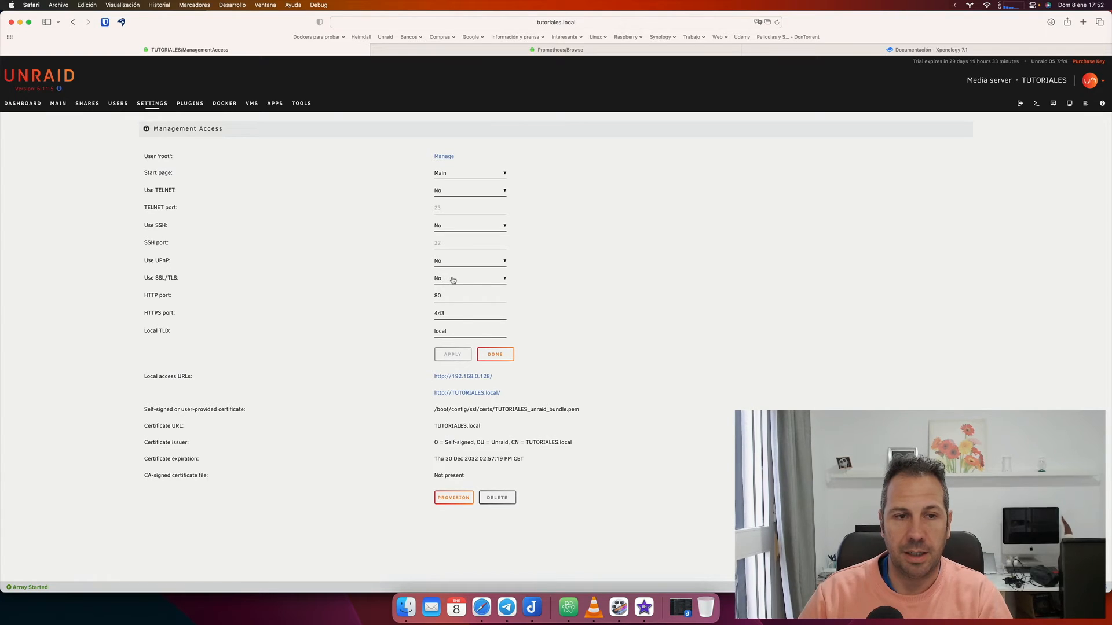
pyautogui.click(447, 227)
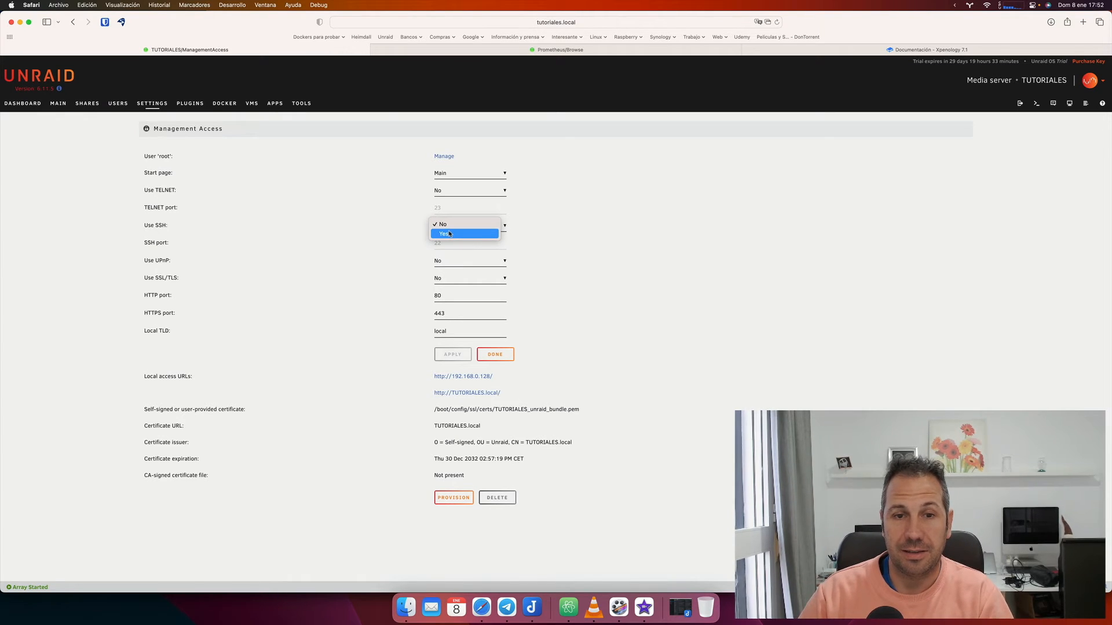
pyautogui.click(449, 234)
pyautogui.doubleClick(444, 243)
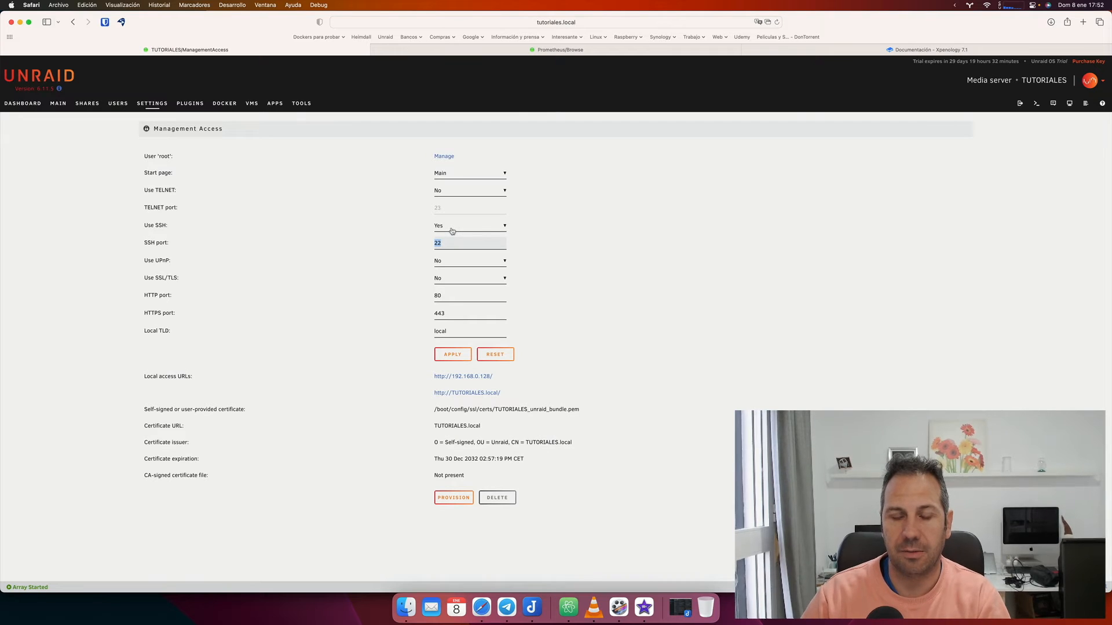
pyautogui.click(451, 227)
pyautogui.click(451, 215)
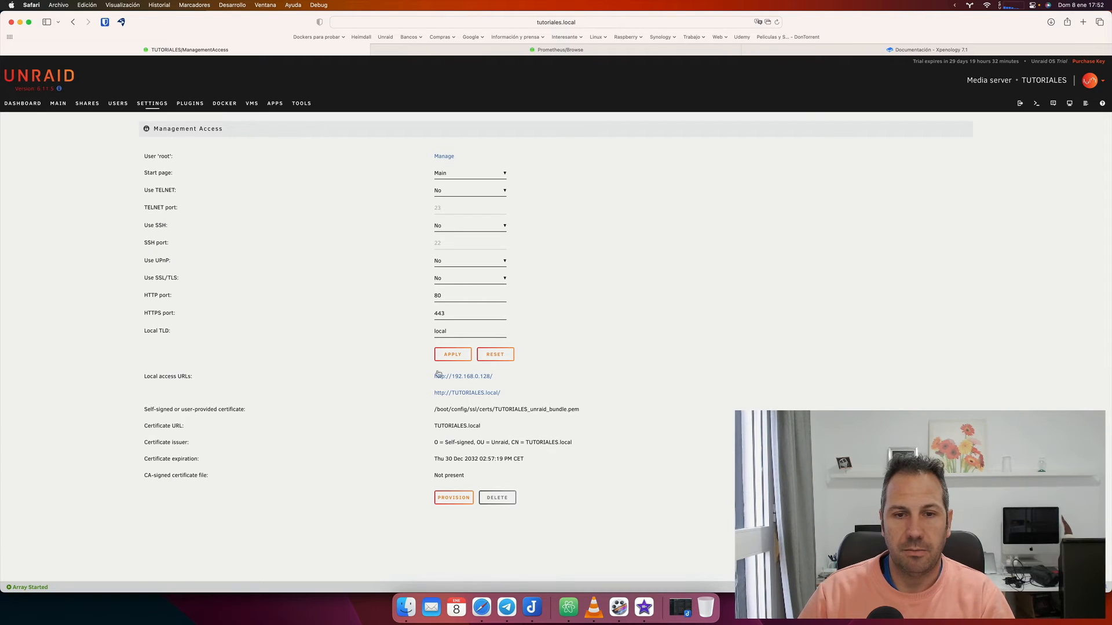
pyautogui.click(454, 356)
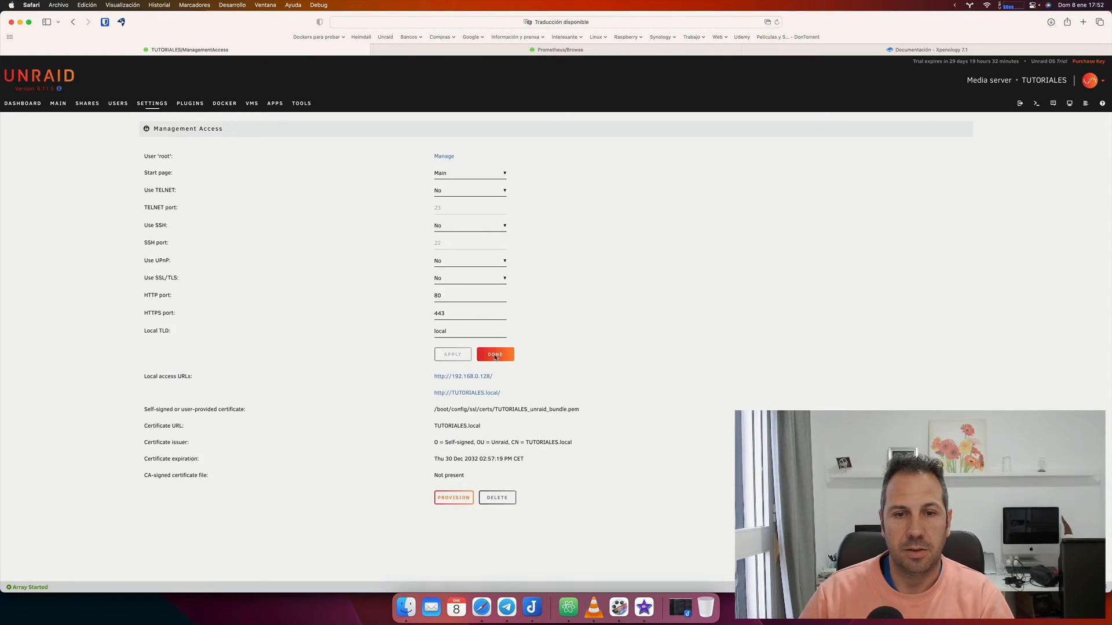
pyautogui.click(497, 355)
pyautogui.click(481, 175)
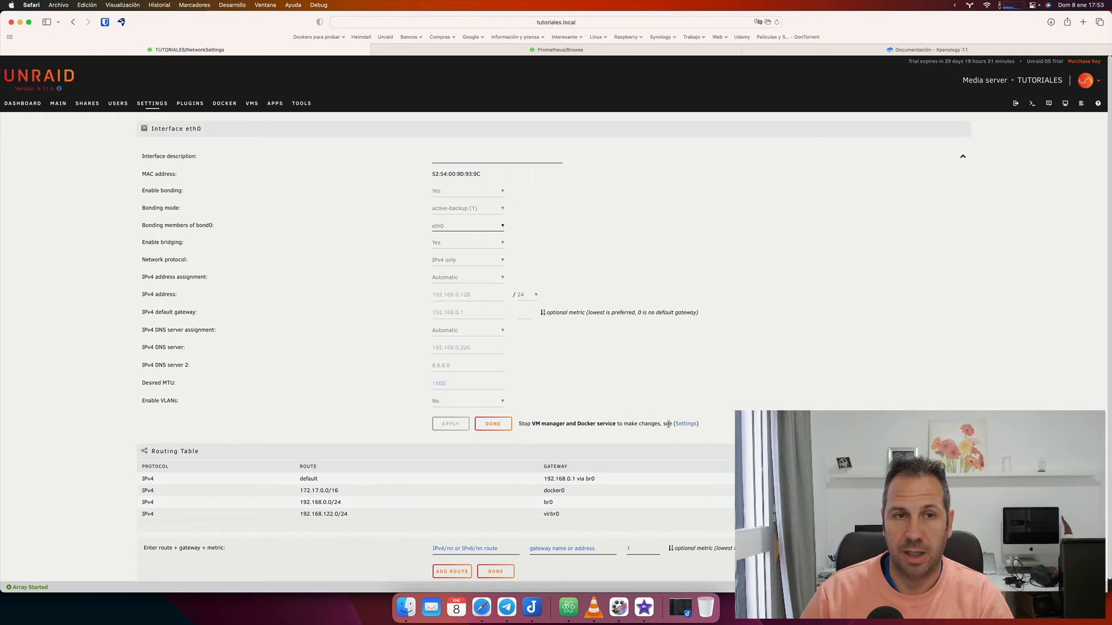
# After viewing the VMS and DOCKER pages, set Enable Docker to No and apply it.
pyautogui.click(252, 105)
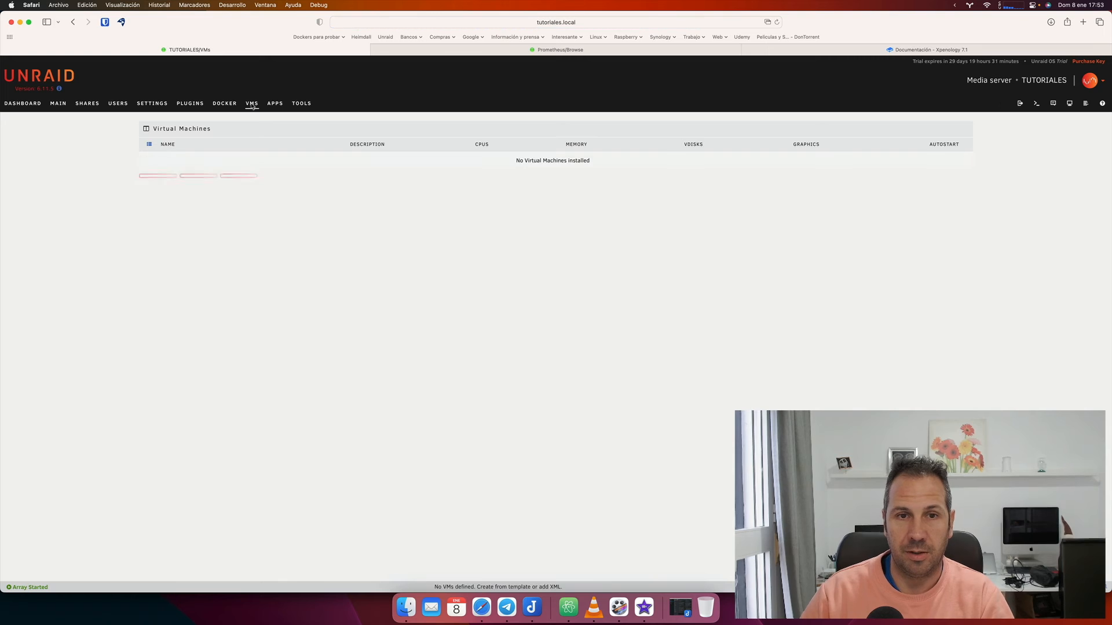
pyautogui.click(222, 105)
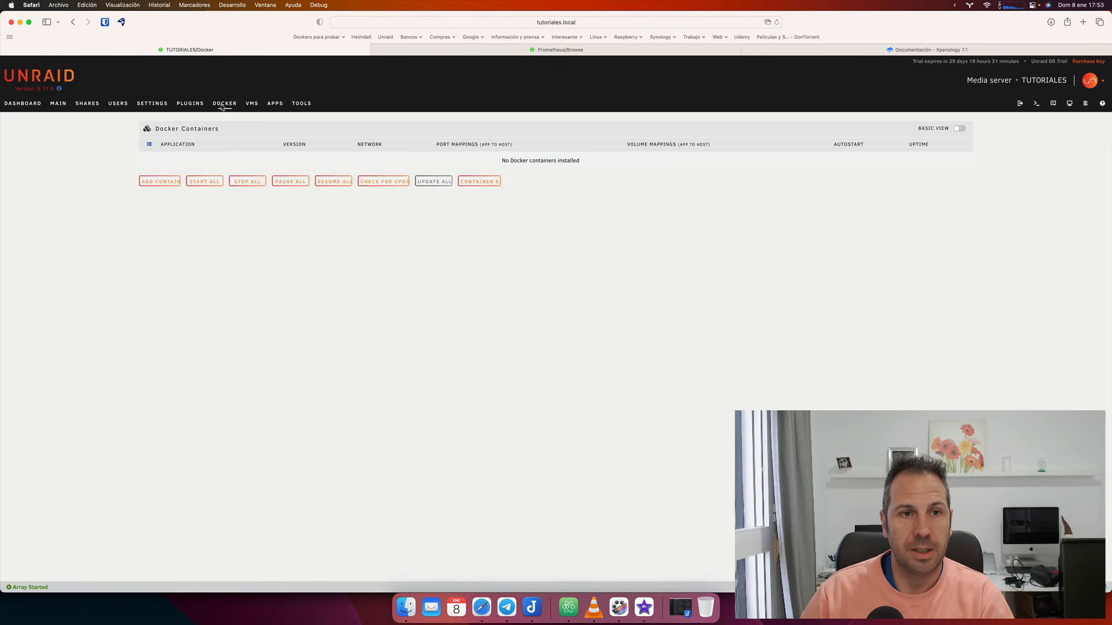
pyautogui.click(150, 105)
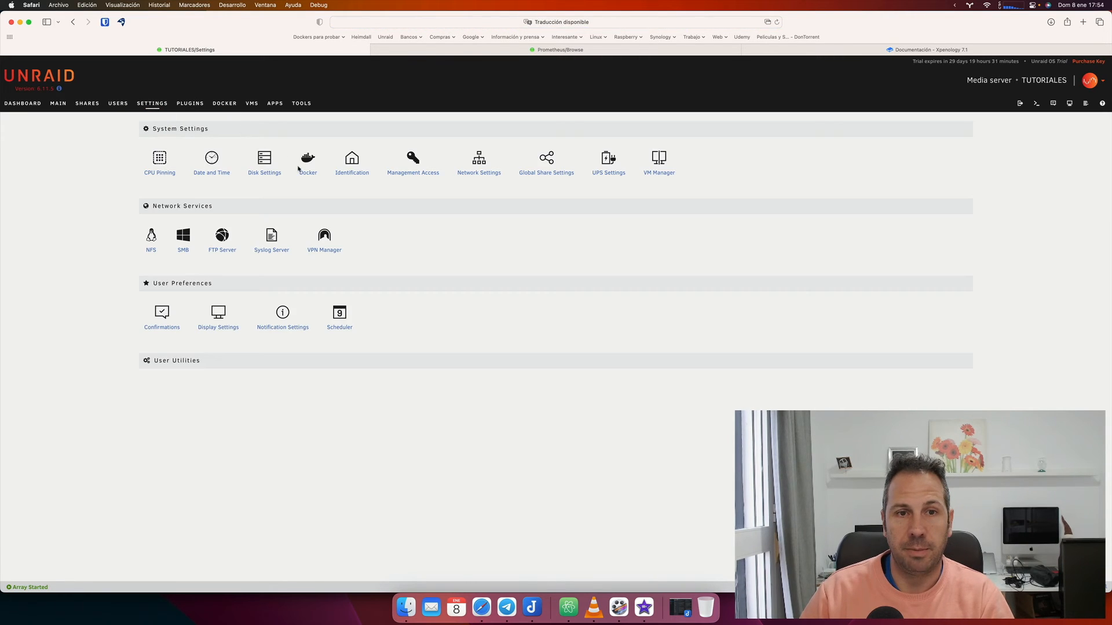
pyautogui.click(308, 166)
pyautogui.click(460, 160)
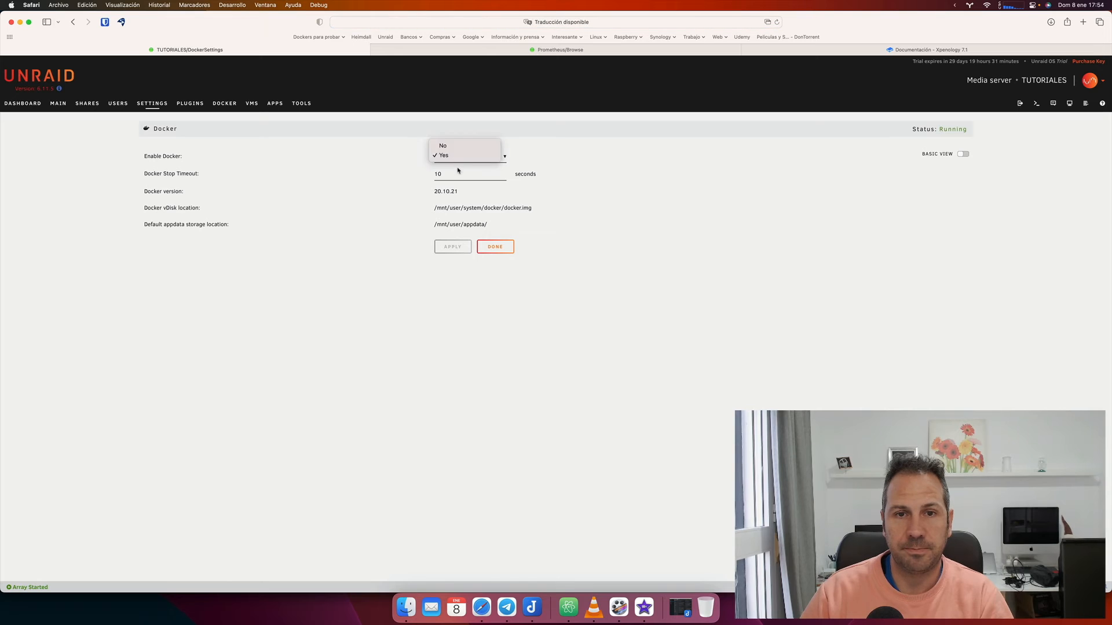
pyautogui.click(457, 145)
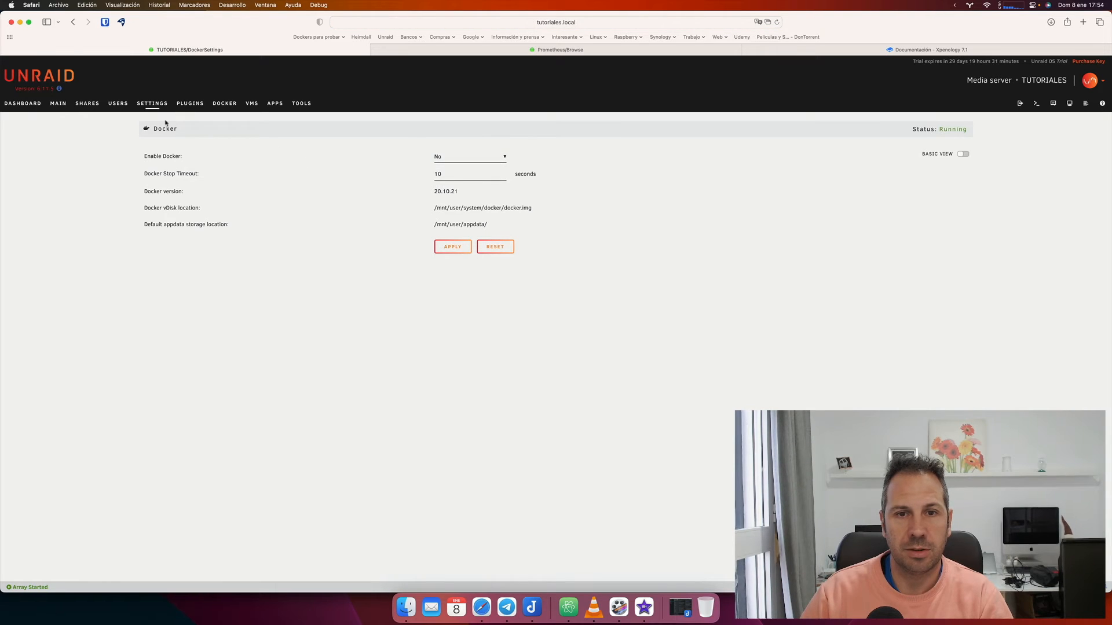
pyautogui.click(453, 247)
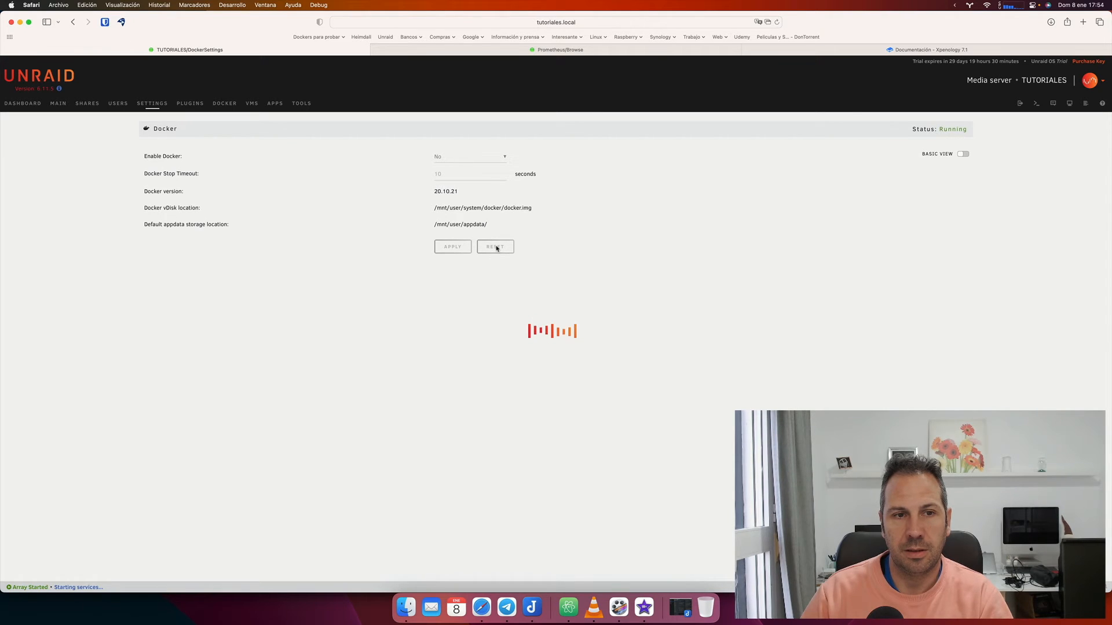
pyautogui.click(495, 267)
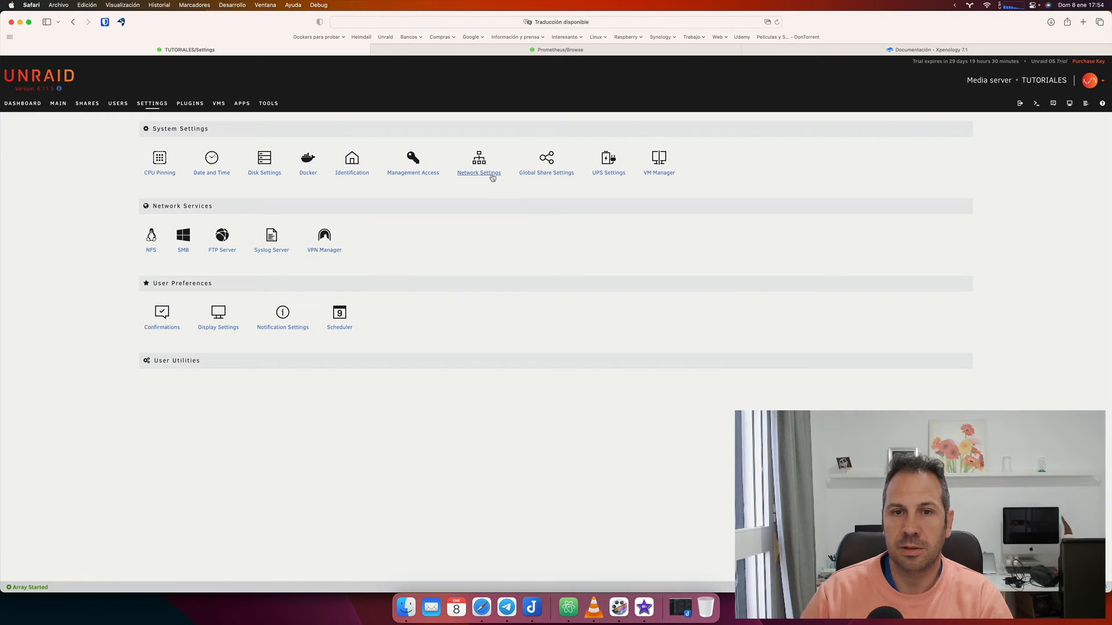
# In VM Manager, set Enable VMs to No and apply the change.
pyautogui.click(661, 173)
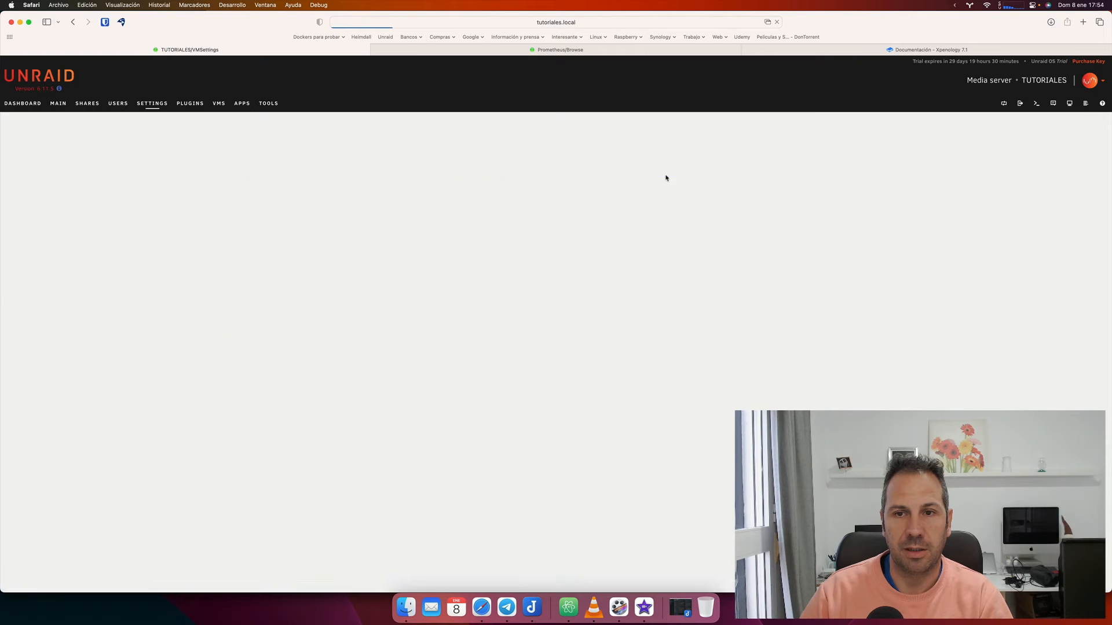
pyautogui.click(488, 162)
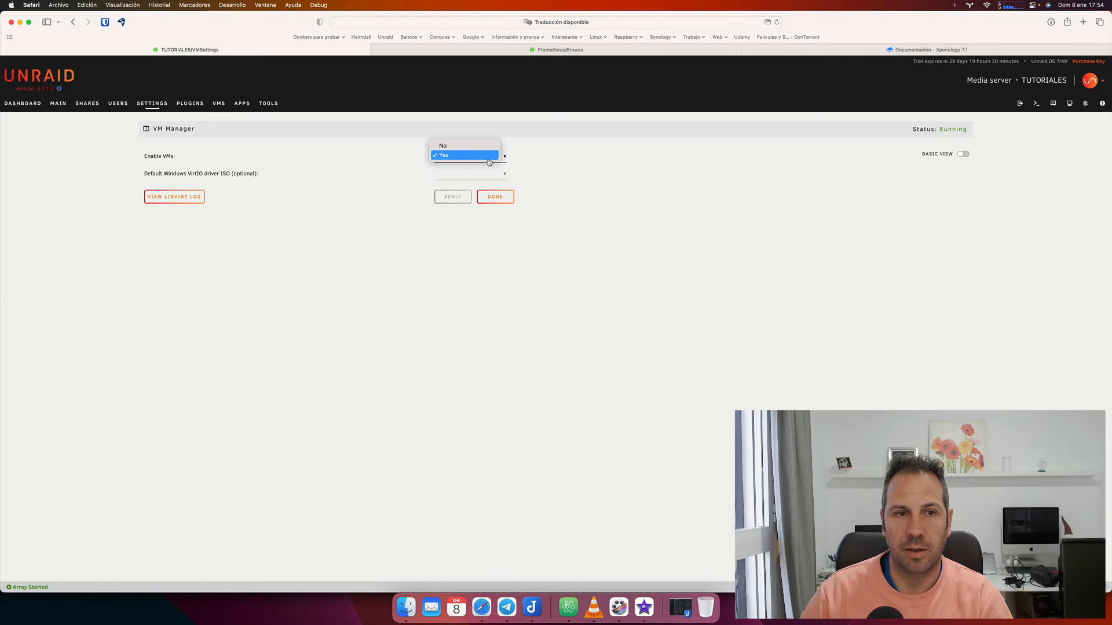
pyautogui.click(458, 146)
pyautogui.click(466, 200)
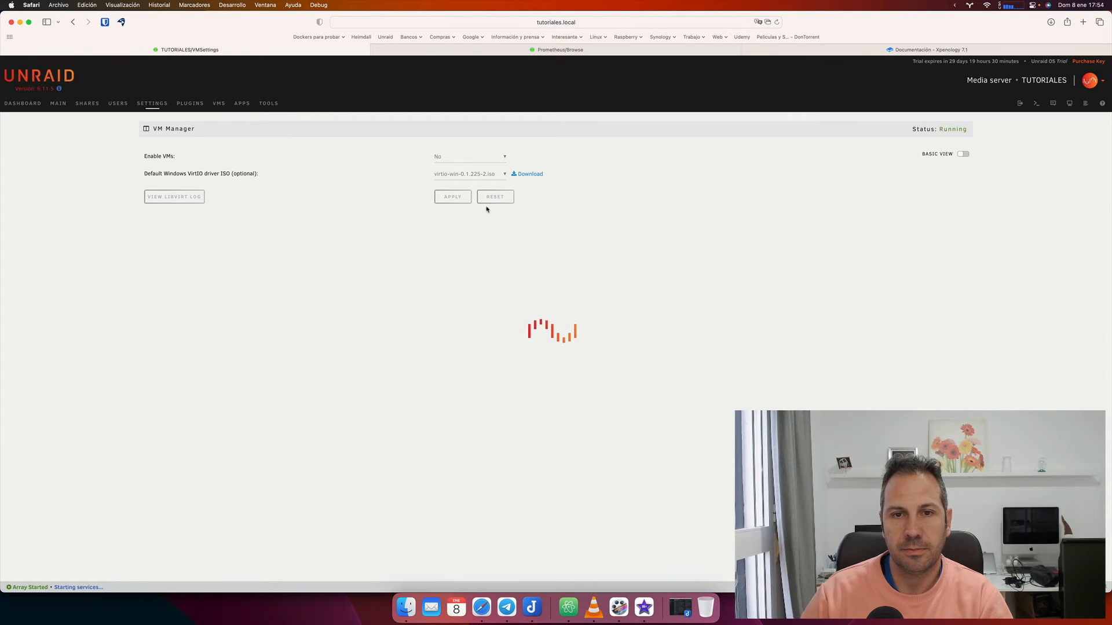
pyautogui.click(495, 196)
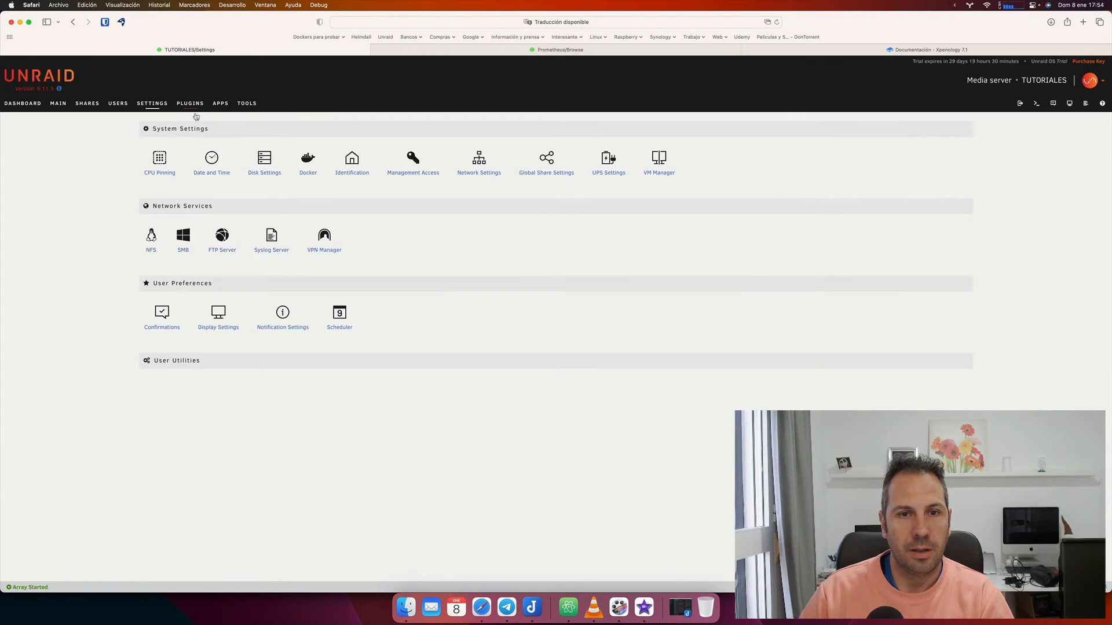
# Switch eth0 to a static IPv4 address of 192.168.0.250 and apply it.
pyautogui.click(471, 175)
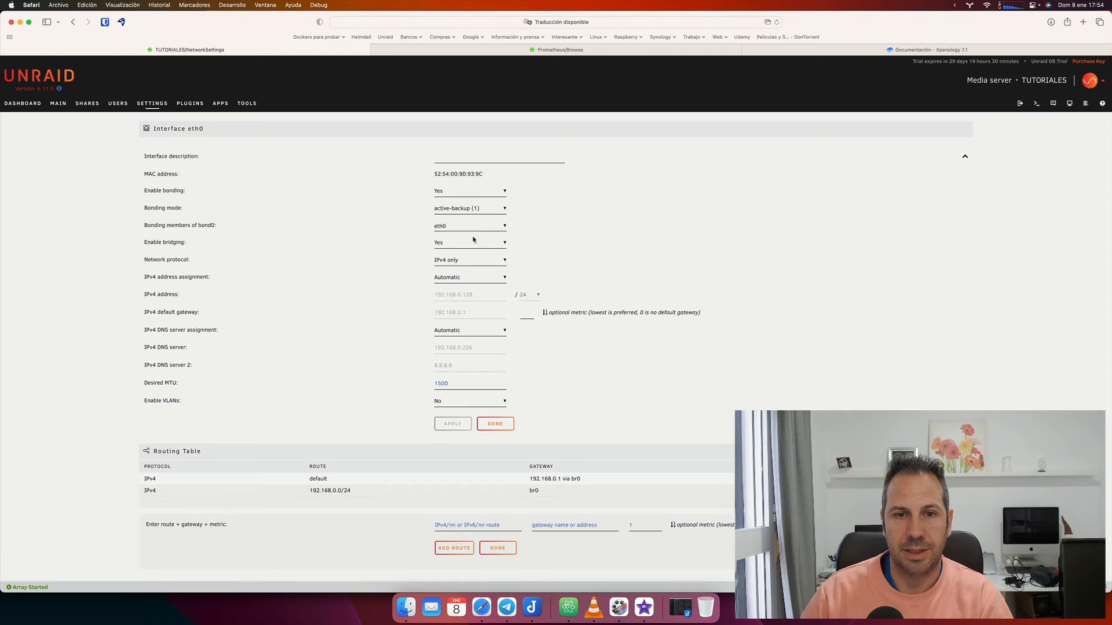
pyautogui.click(468, 278)
pyautogui.click(458, 285)
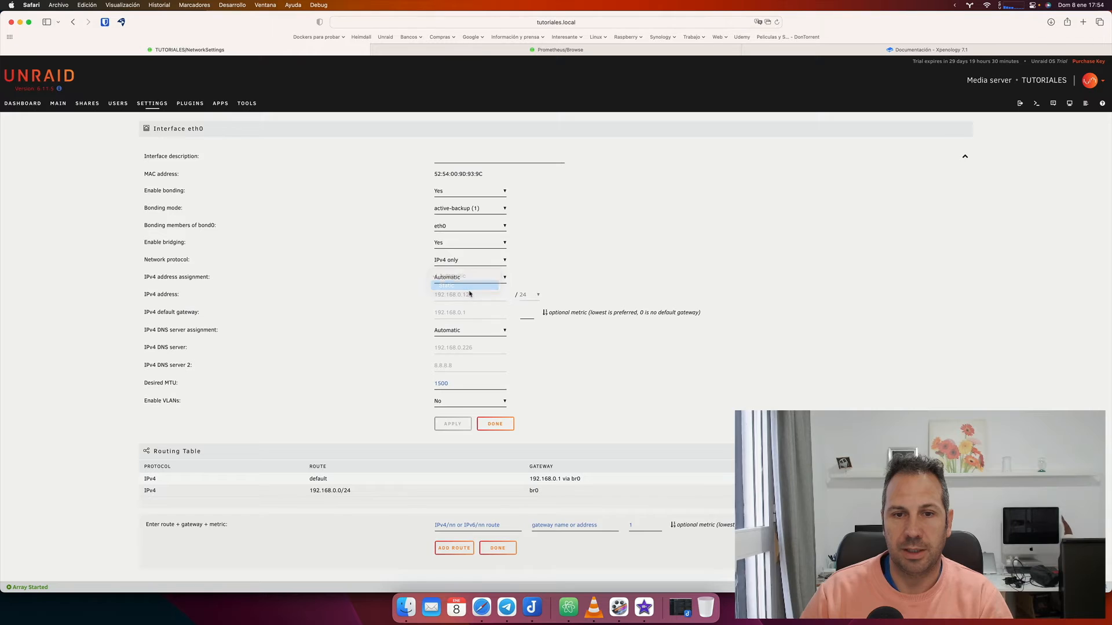
pyautogui.click(475, 295)
pyautogui.press('BackSpace')
pyautogui.press('BackSpace')
pyautogui.press('BackSpace')
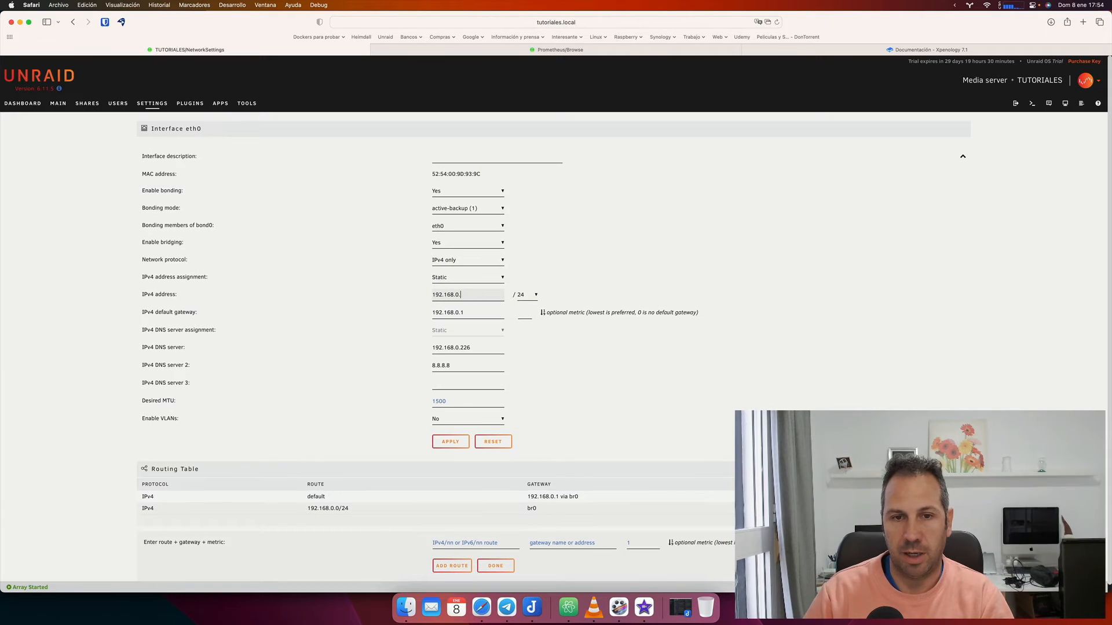
pyautogui.write('250')
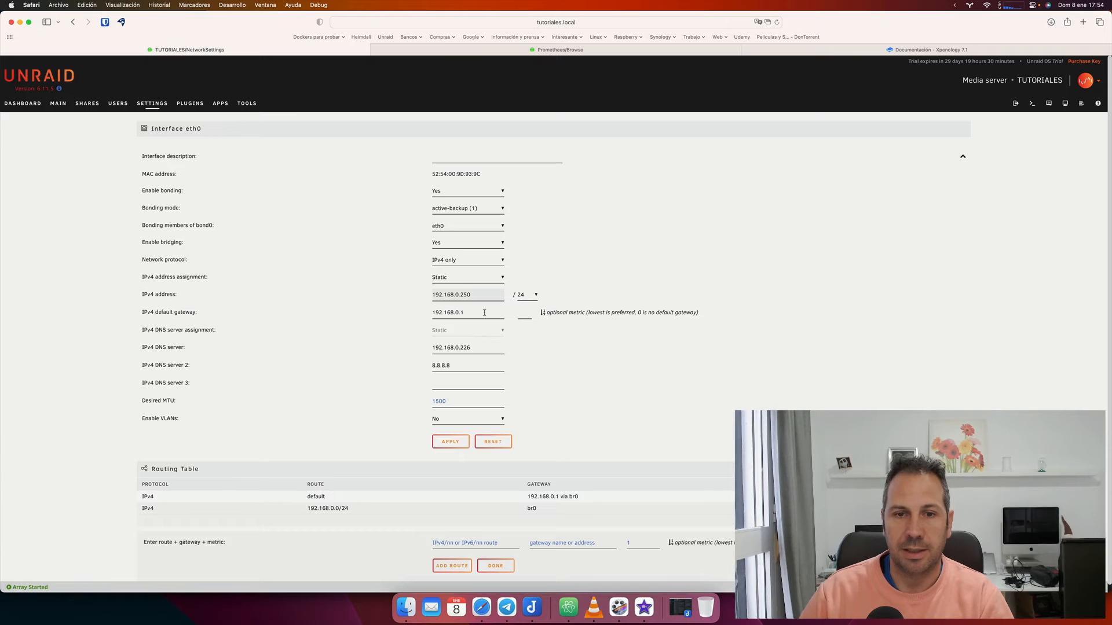
pyautogui.click(451, 442)
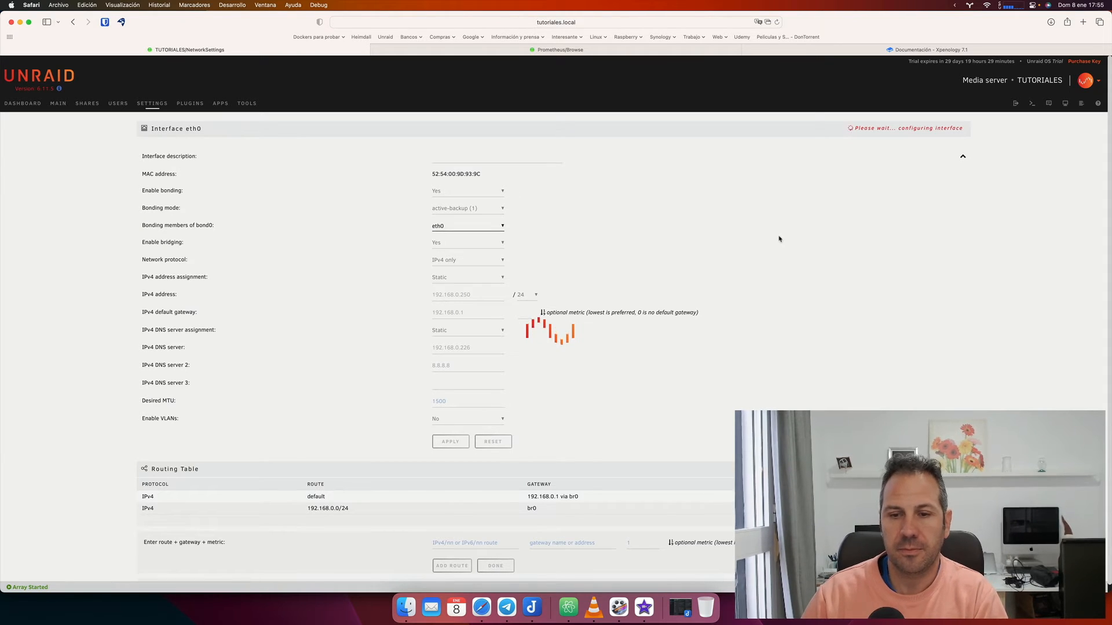
pyautogui.click(779, 22)
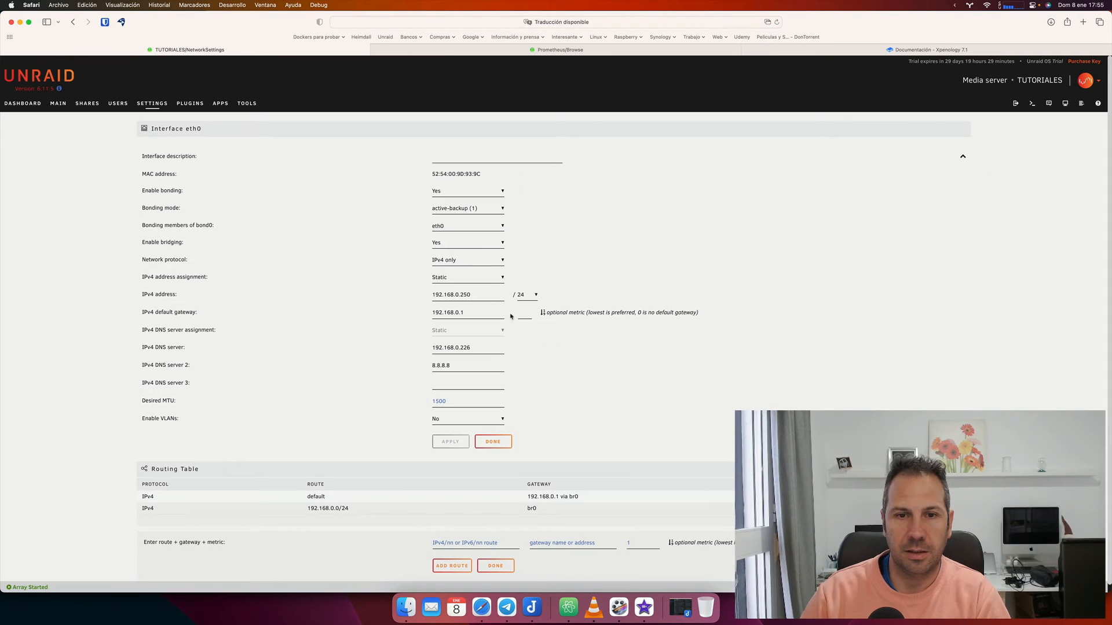
pyautogui.click(488, 443)
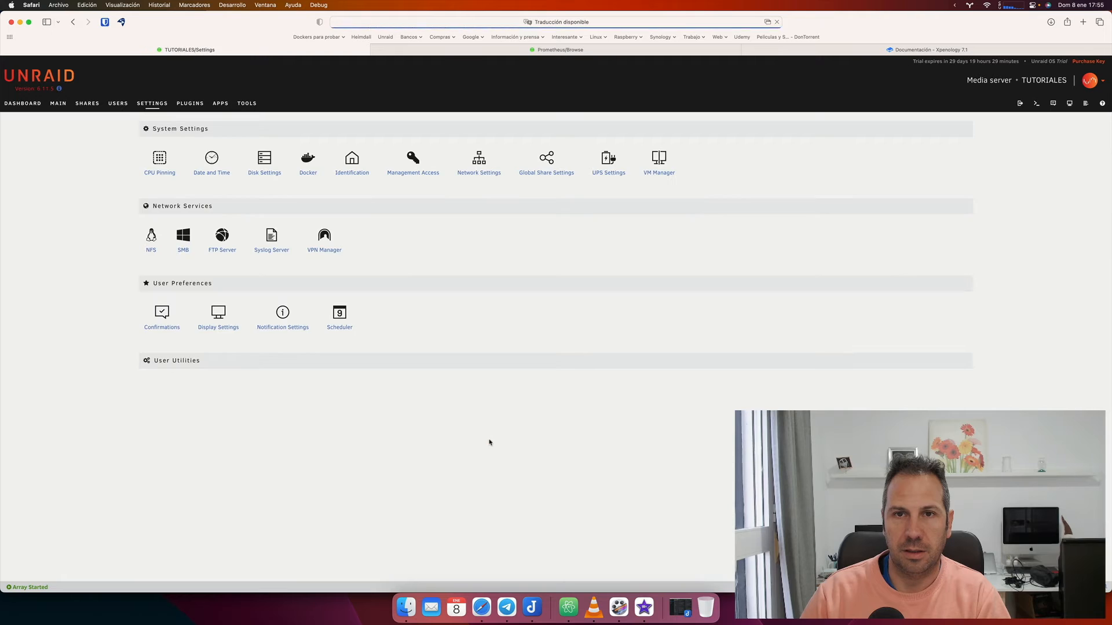
# In Docker settings, set Enable Docker to Yes and apply the change.
pyautogui.click(307, 170)
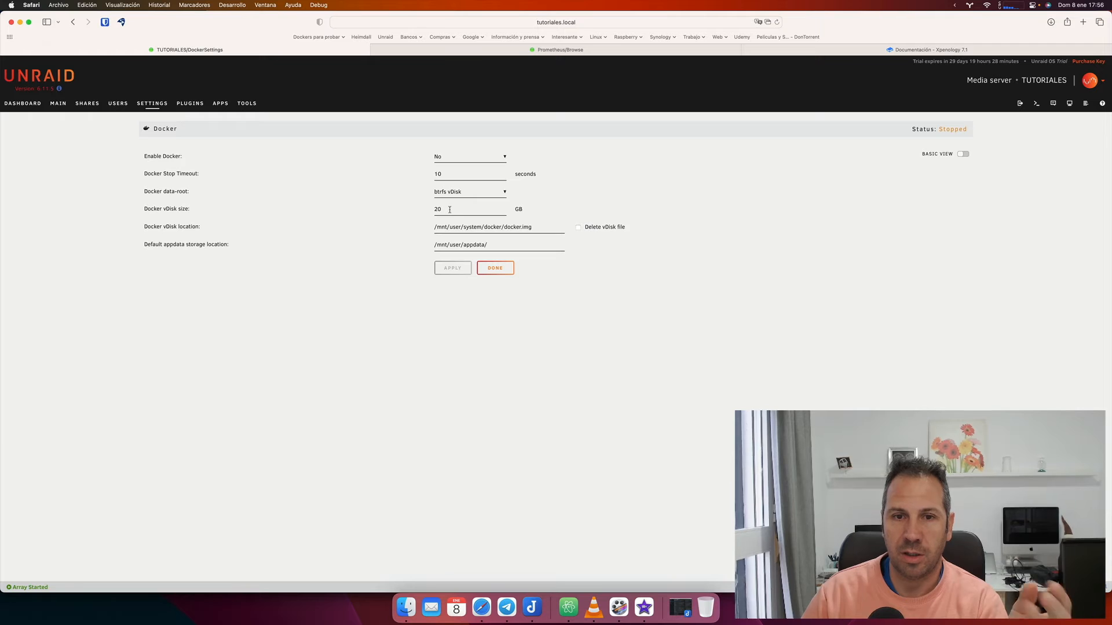
pyautogui.click(472, 157)
pyautogui.click(472, 165)
pyautogui.click(466, 269)
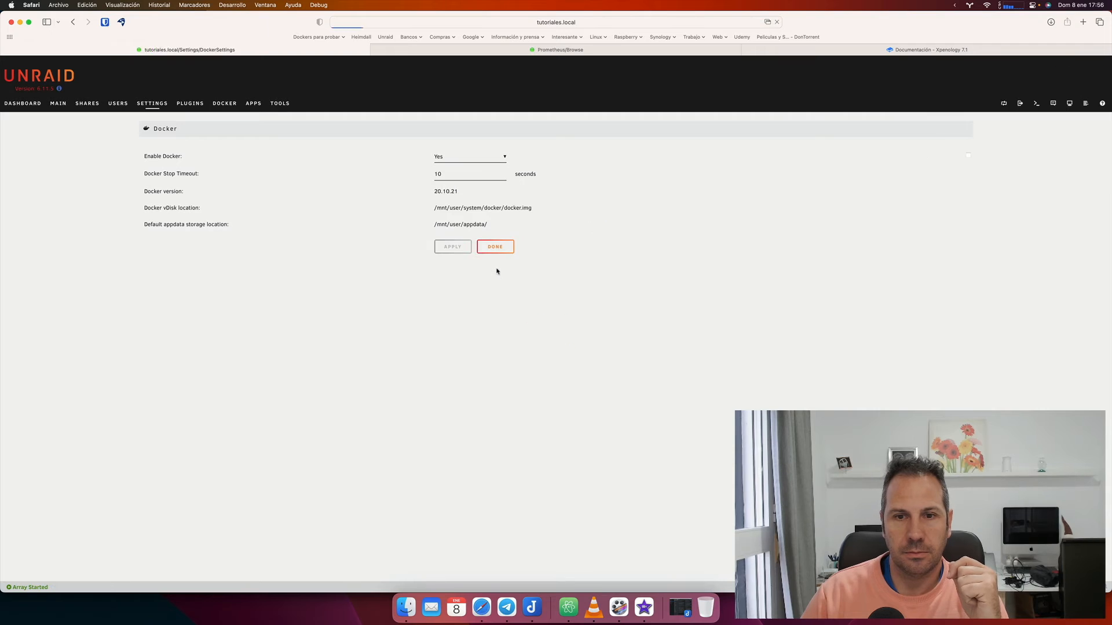
pyautogui.click(498, 247)
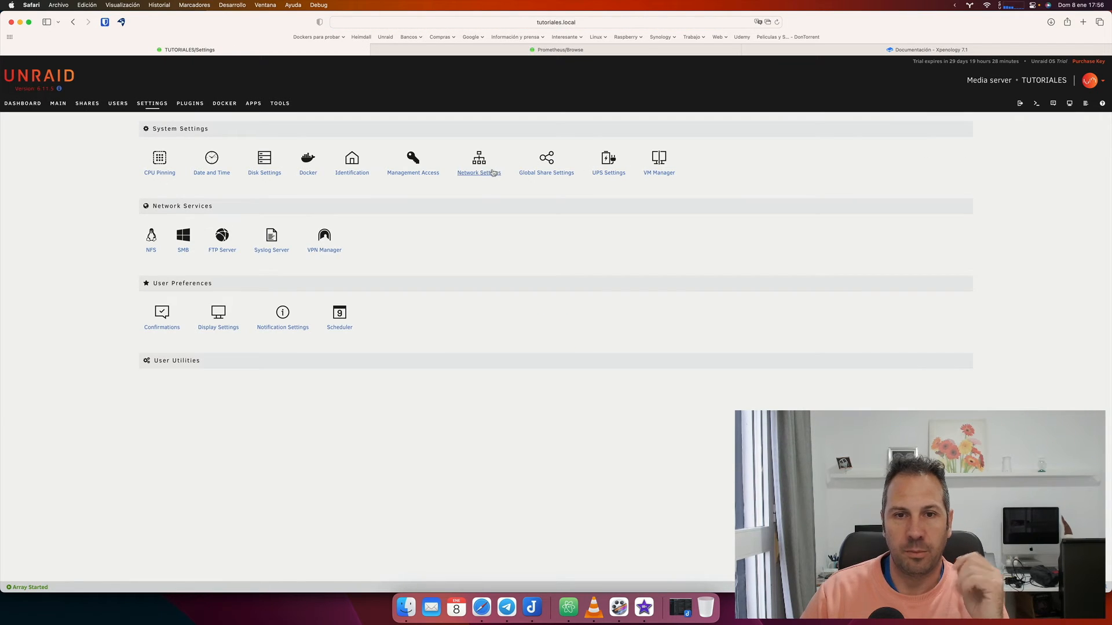
pyautogui.click(551, 174)
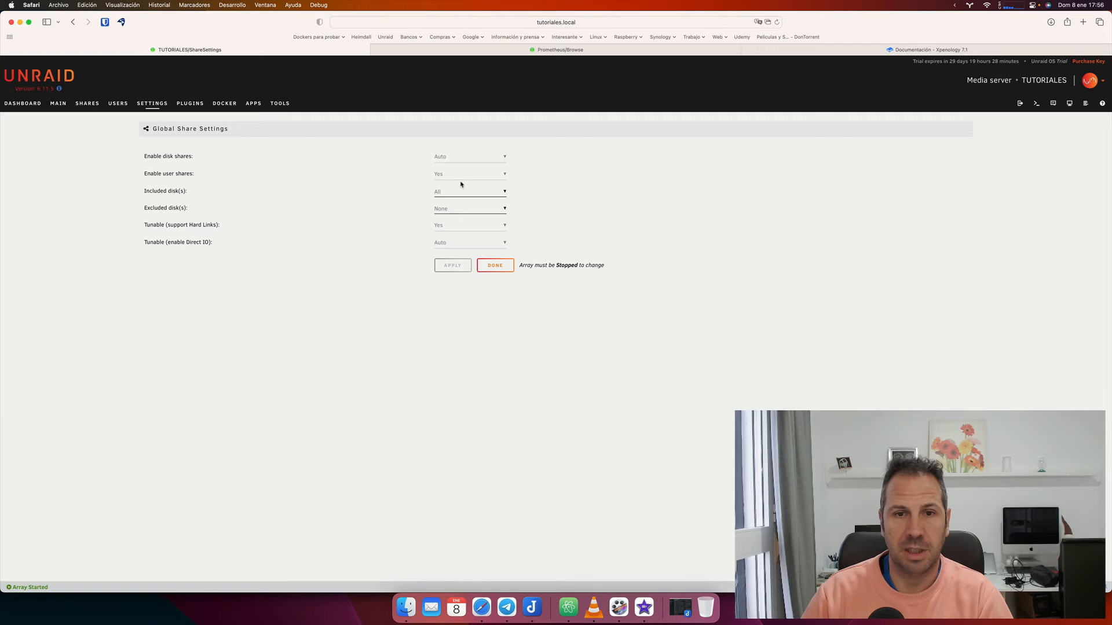
pyautogui.click(493, 266)
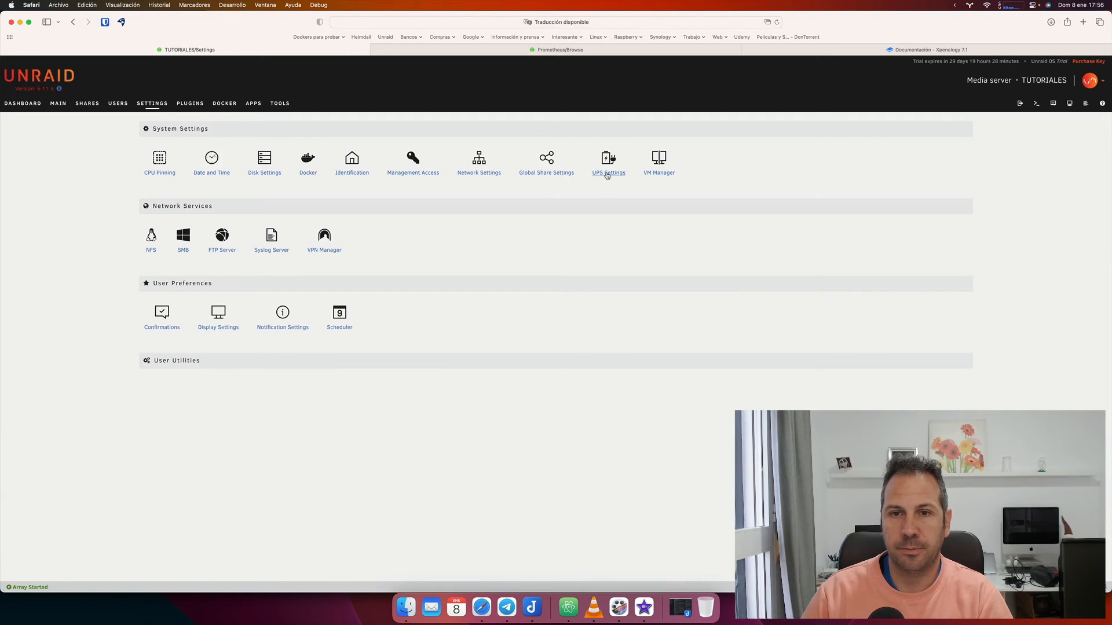
pyautogui.click(607, 174)
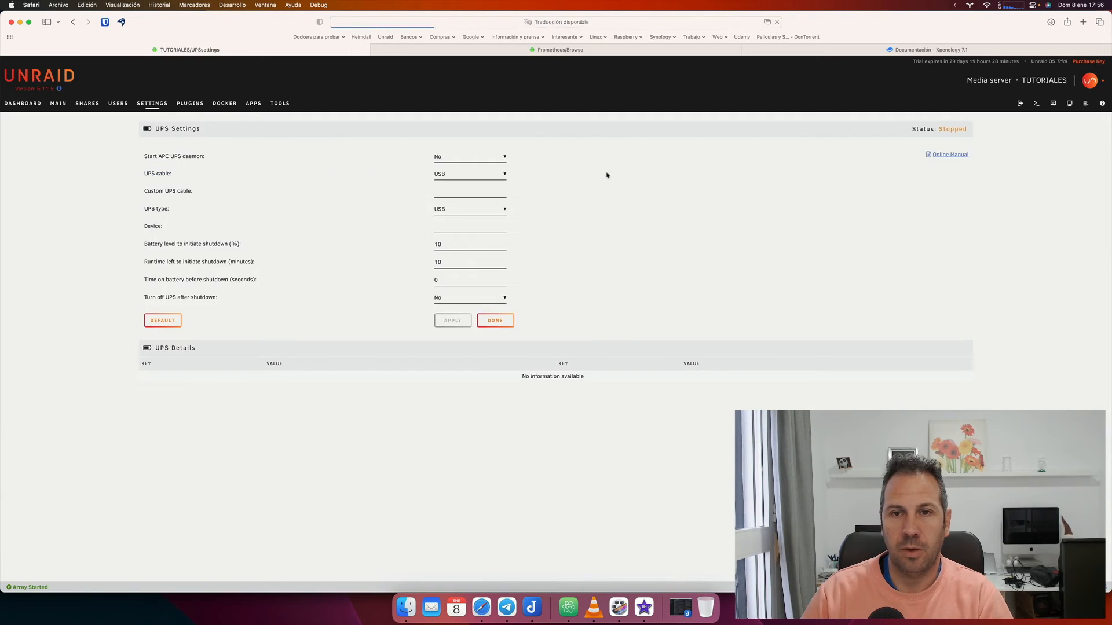
pyautogui.click(444, 164)
pyautogui.click(442, 165)
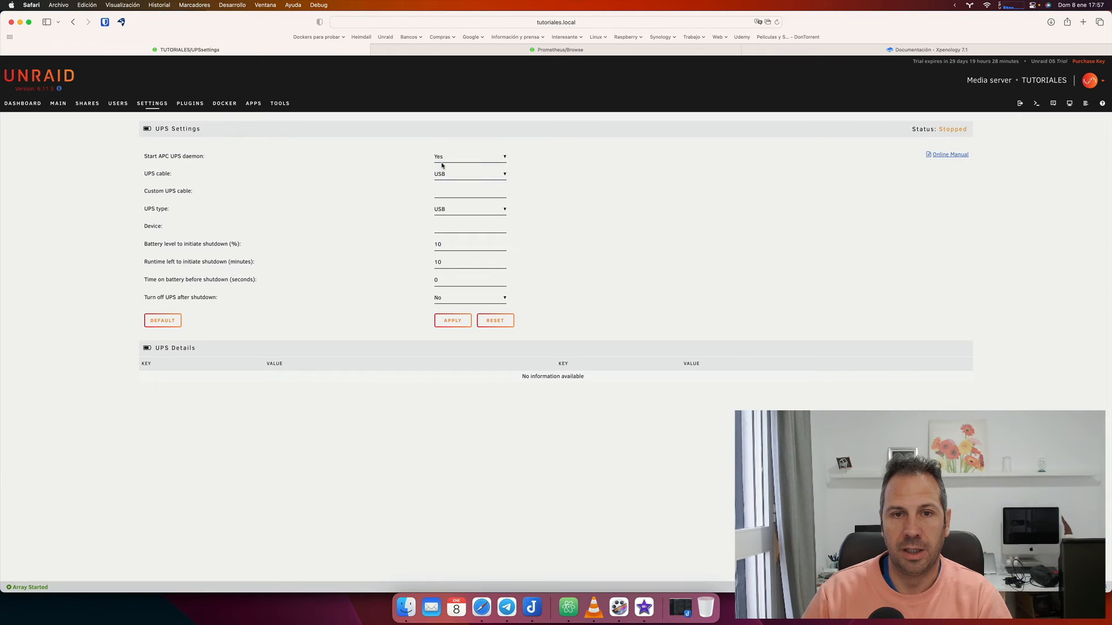
pyautogui.click(442, 160)
pyautogui.click(442, 146)
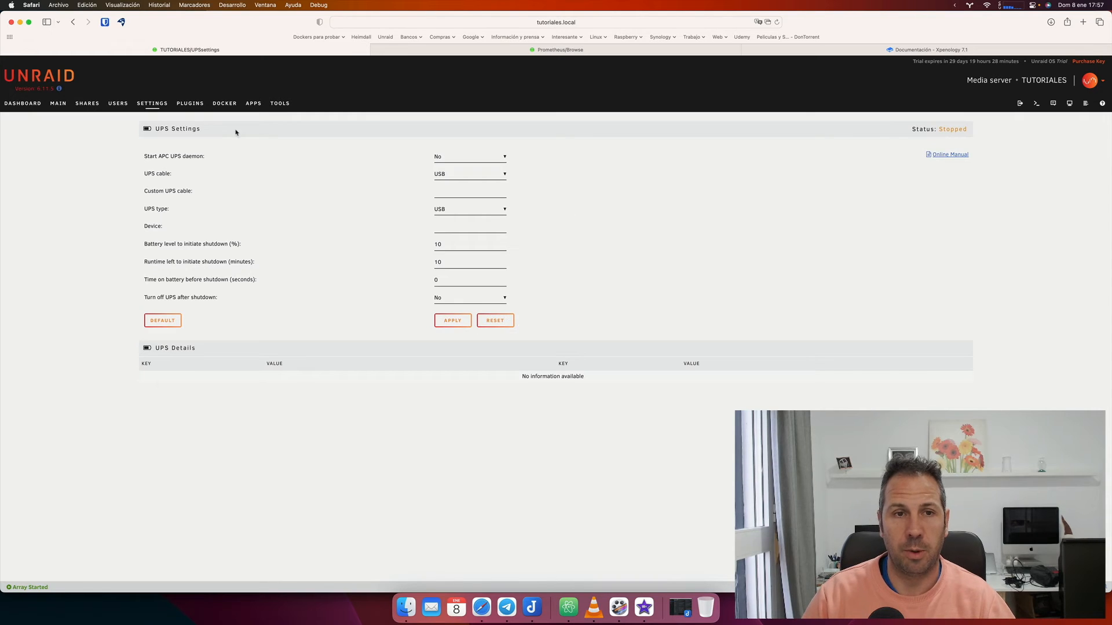
pyautogui.click(148, 104)
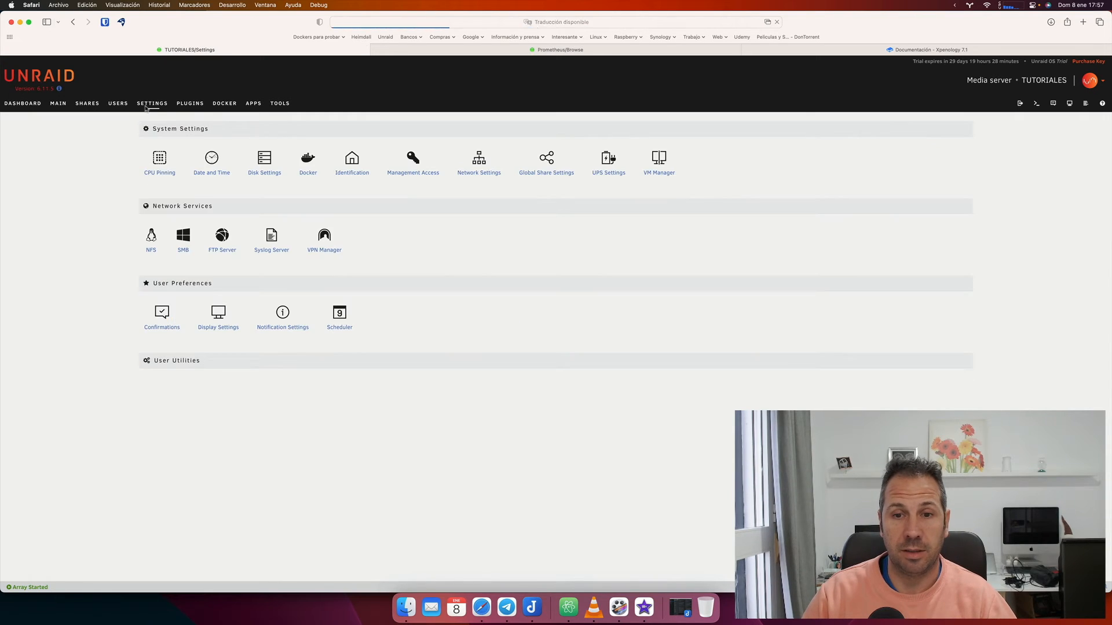
# In VM Manager, set Enable VMs to Yes and apply the change.
pyautogui.click(659, 161)
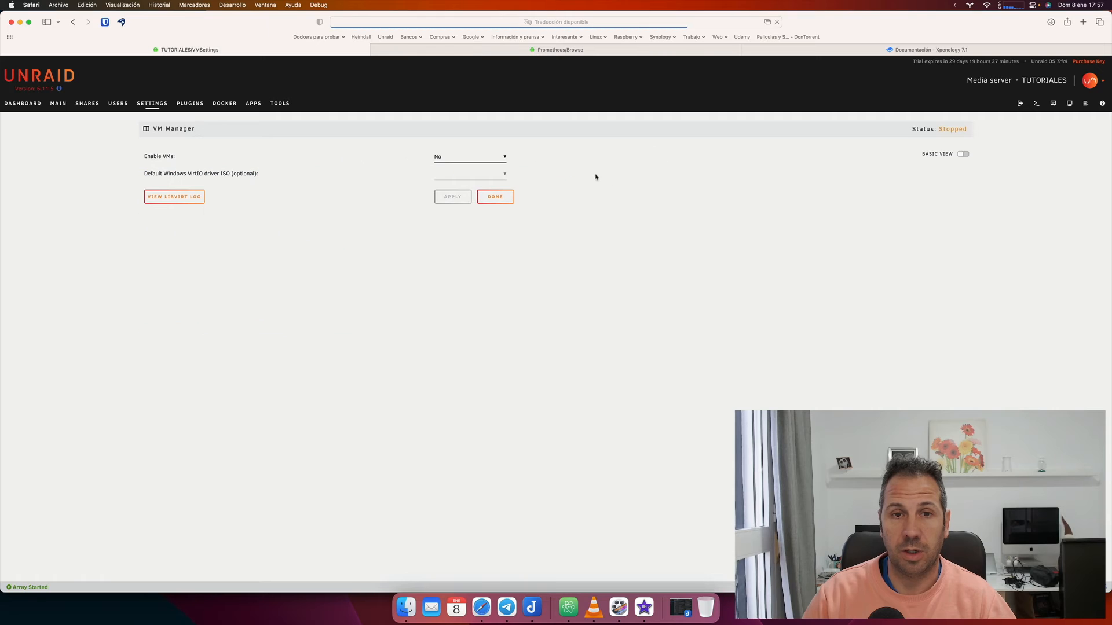
pyautogui.click(492, 160)
pyautogui.click(463, 165)
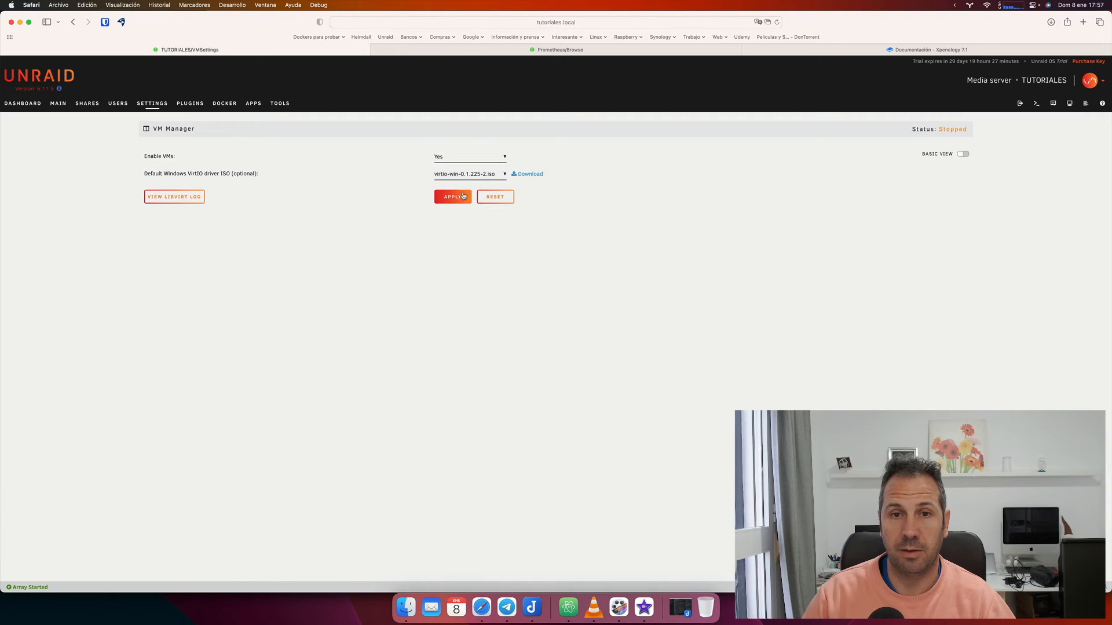
pyautogui.click(463, 198)
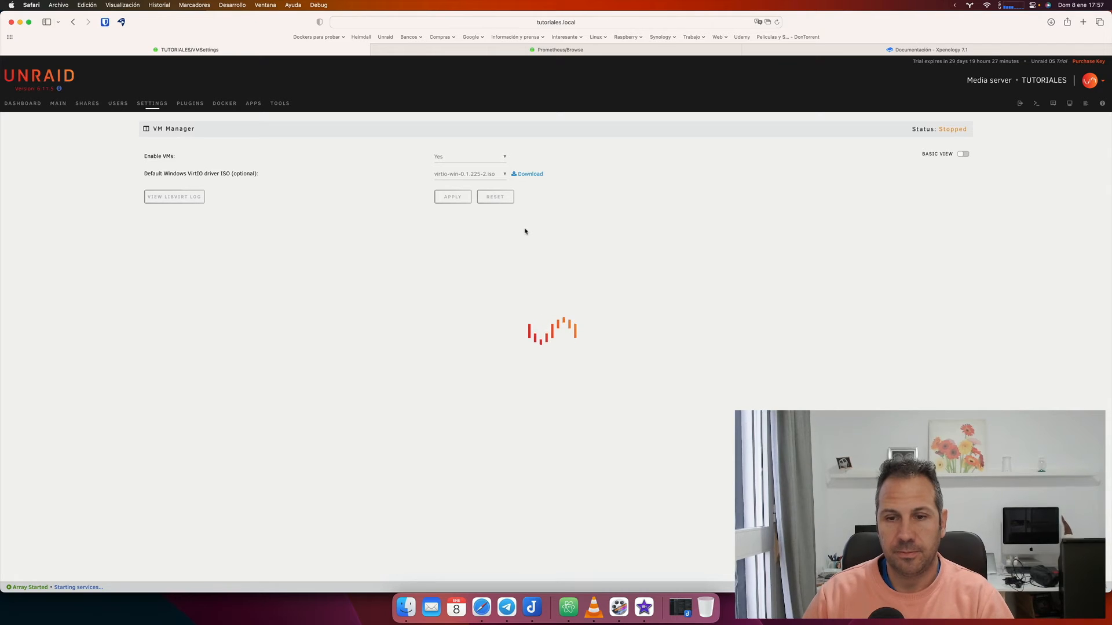
pyautogui.click(495, 197)
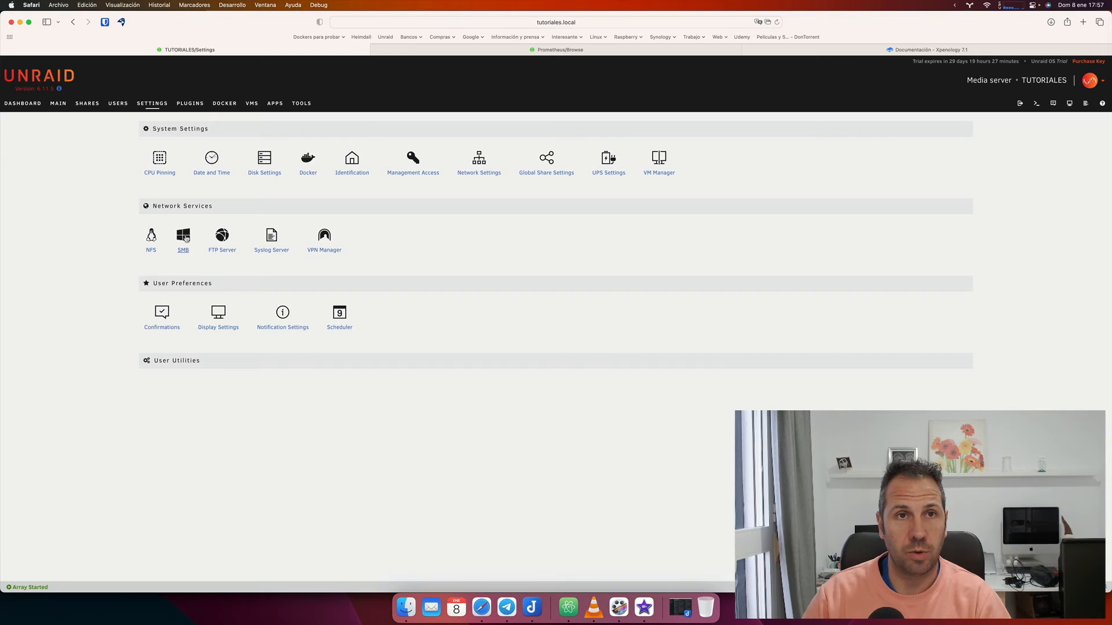
# Fill in the Add User form with user name bilito and the password twice, and submit.
pyautogui.click(117, 105)
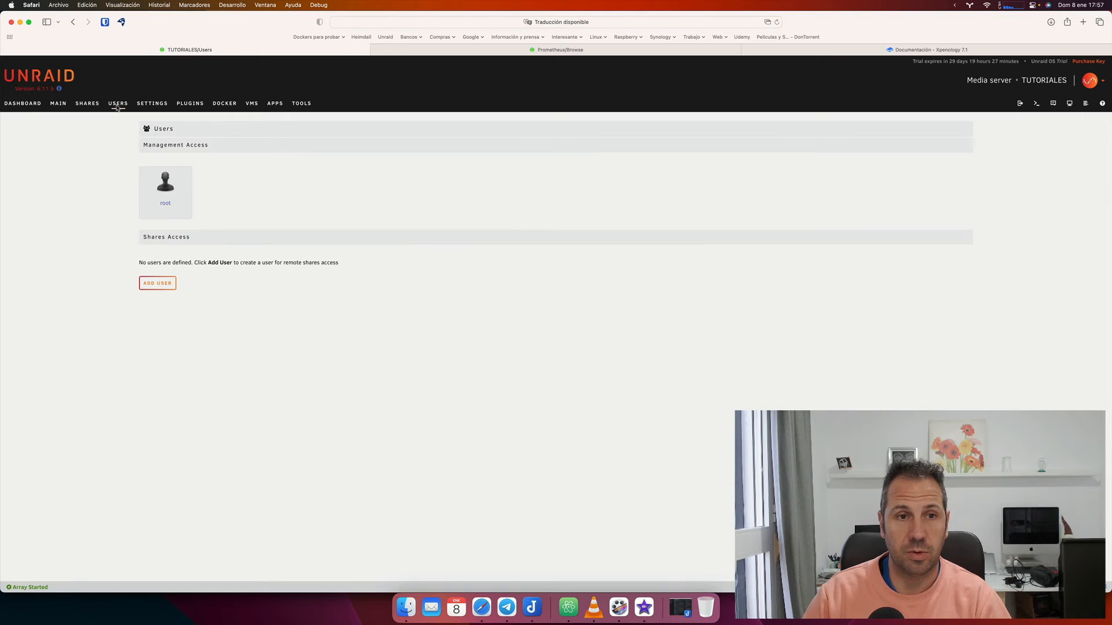
pyautogui.click(157, 283)
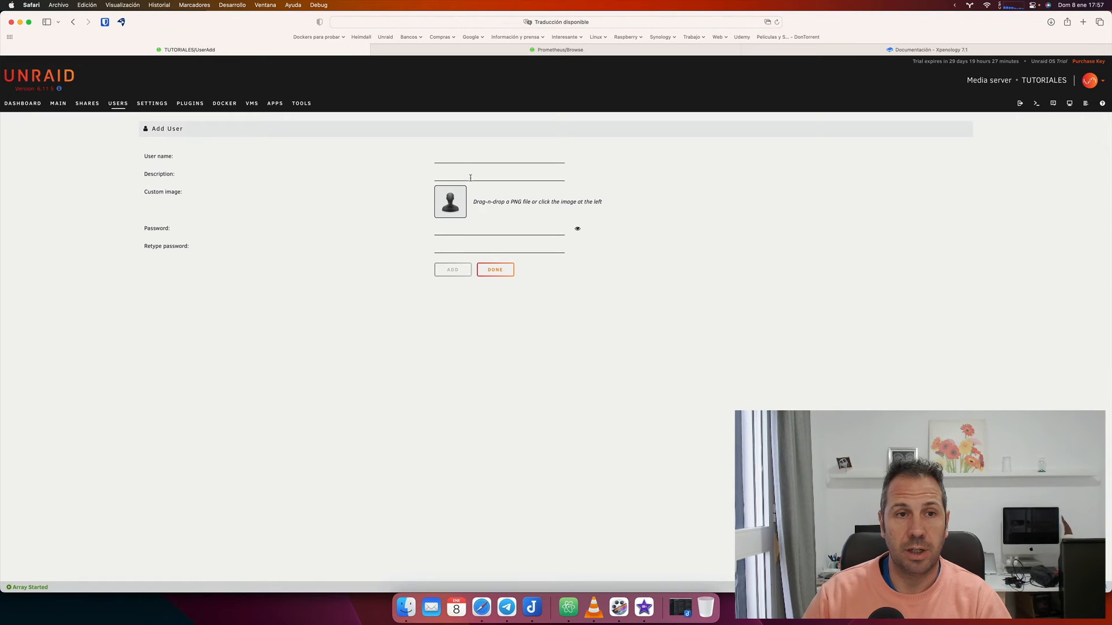
pyautogui.click(462, 159)
pyautogui.write('bilito')
pyautogui.press('Tab')
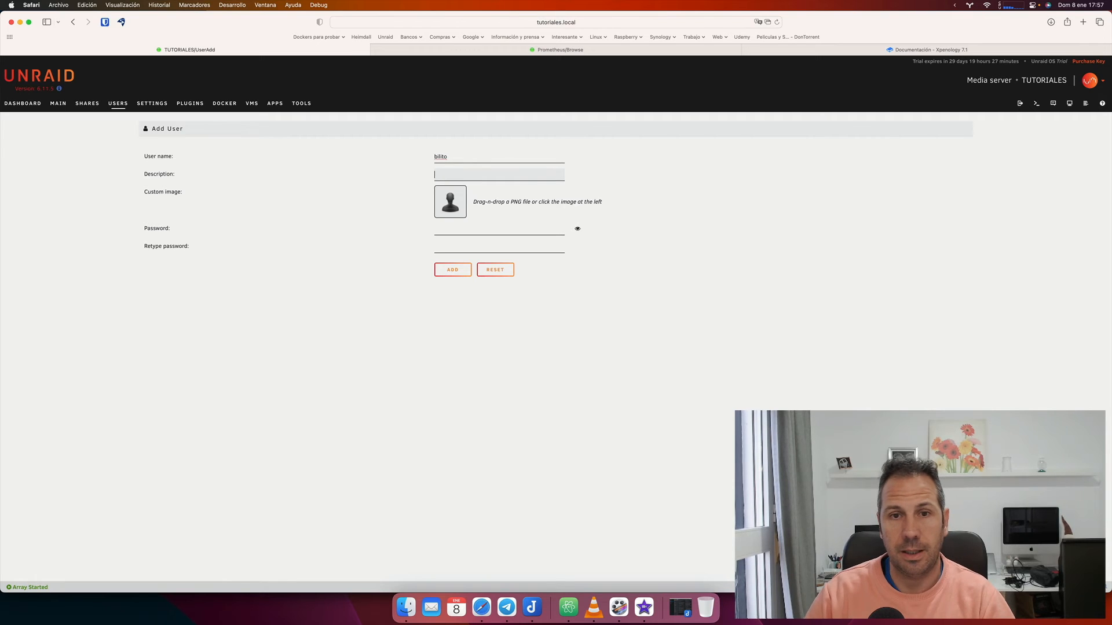
pyautogui.click(466, 228)
pyautogui.write('bilito•••')
pyautogui.press('Tab')
pyautogui.write('•••••••••')
pyautogui.press('Return')
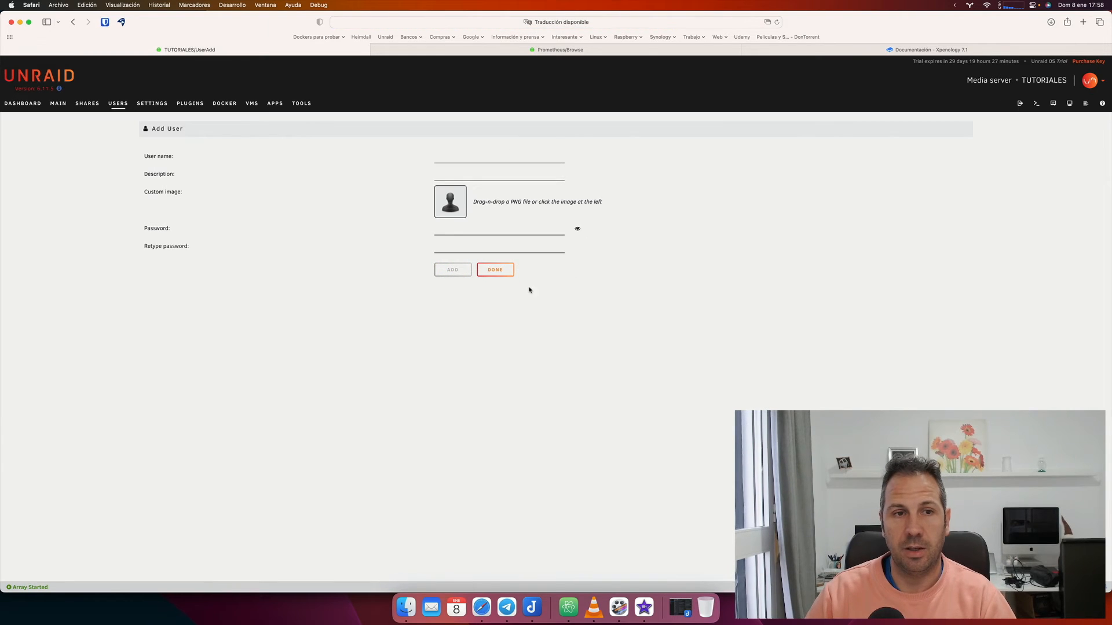
pyautogui.click(500, 273)
# Add user bilito again with its password entered twice, and confirm the user is created.
pyautogui.click(158, 284)
pyautogui.click(460, 162)
pyautogui.write('bilito')
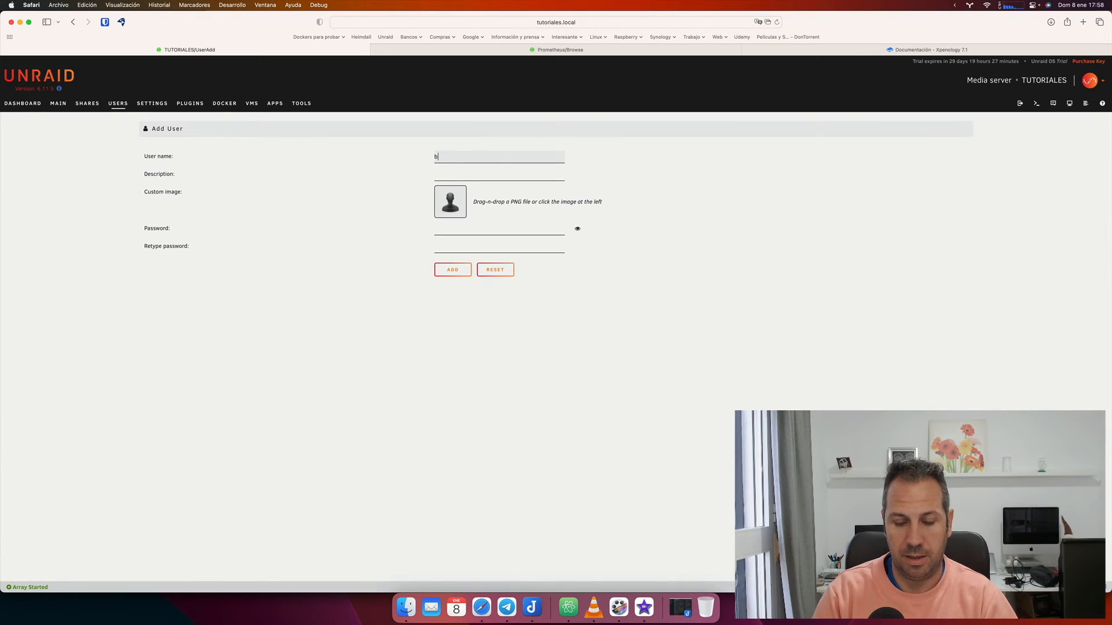
pyautogui.press('Tab')
pyautogui.press('Tab')
pyautogui.write('*********')
pyautogui.press('Tab')
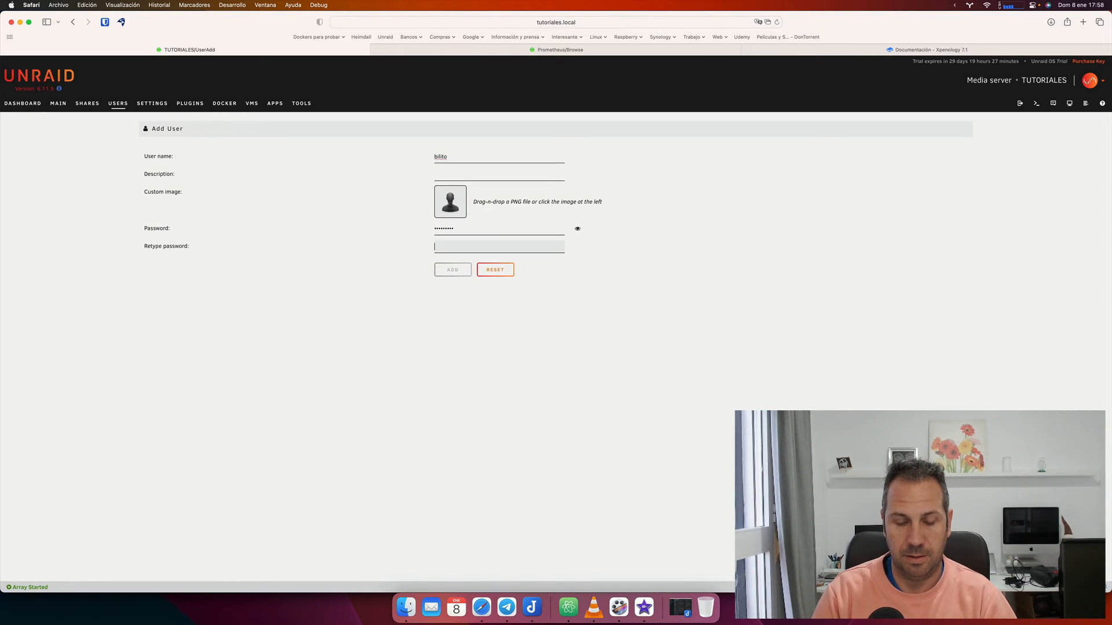
pyautogui.write('******')
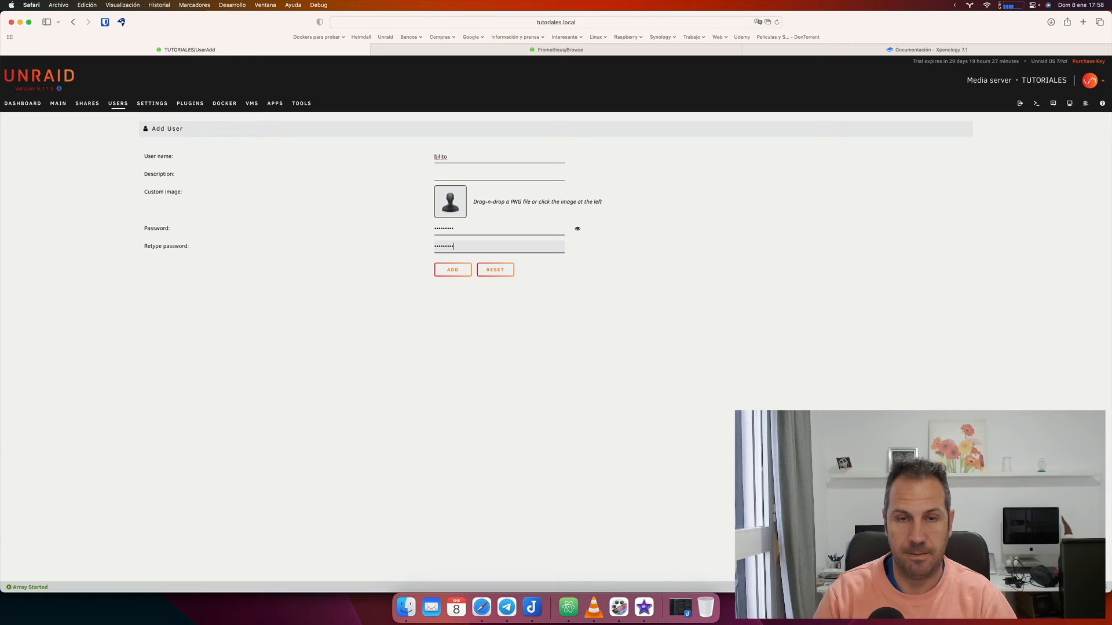
pyautogui.click(455, 271)
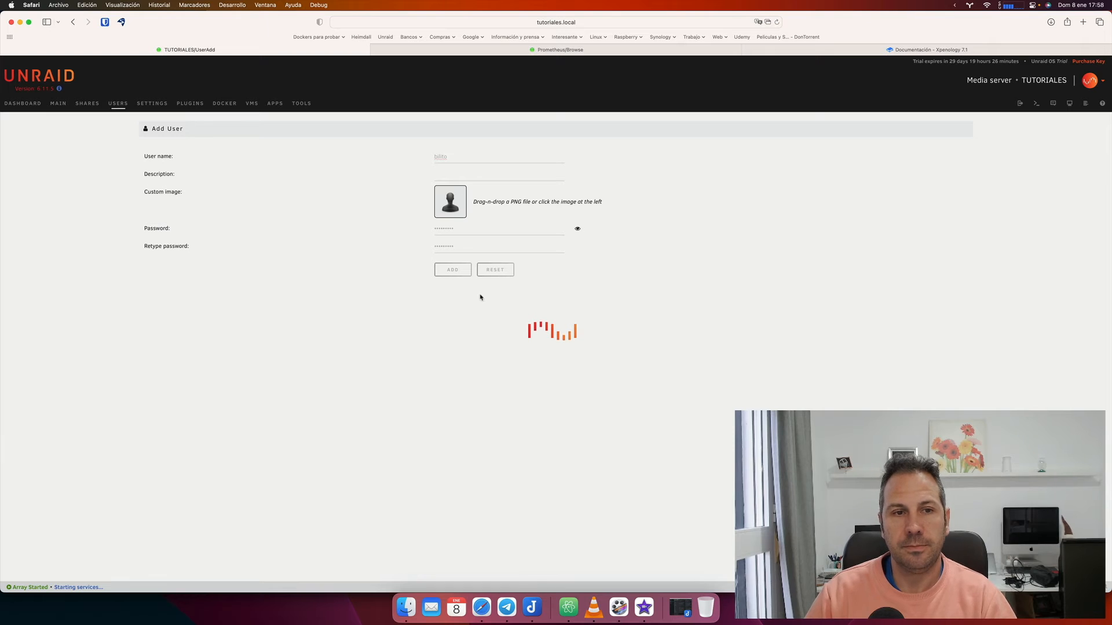
pyautogui.click(492, 275)
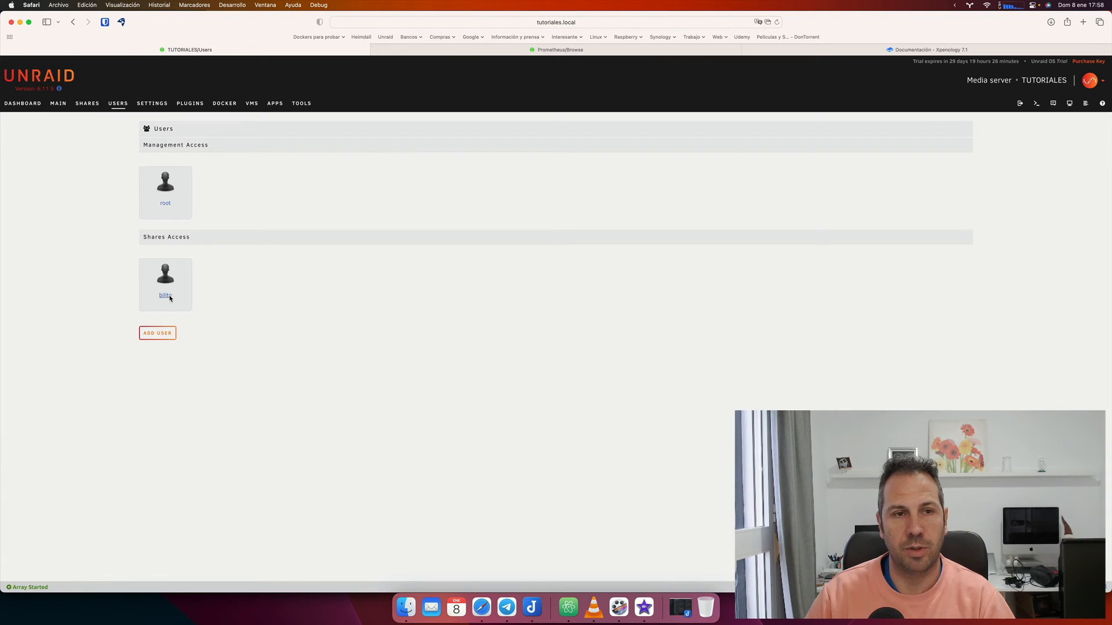
pyautogui.click(94, 105)
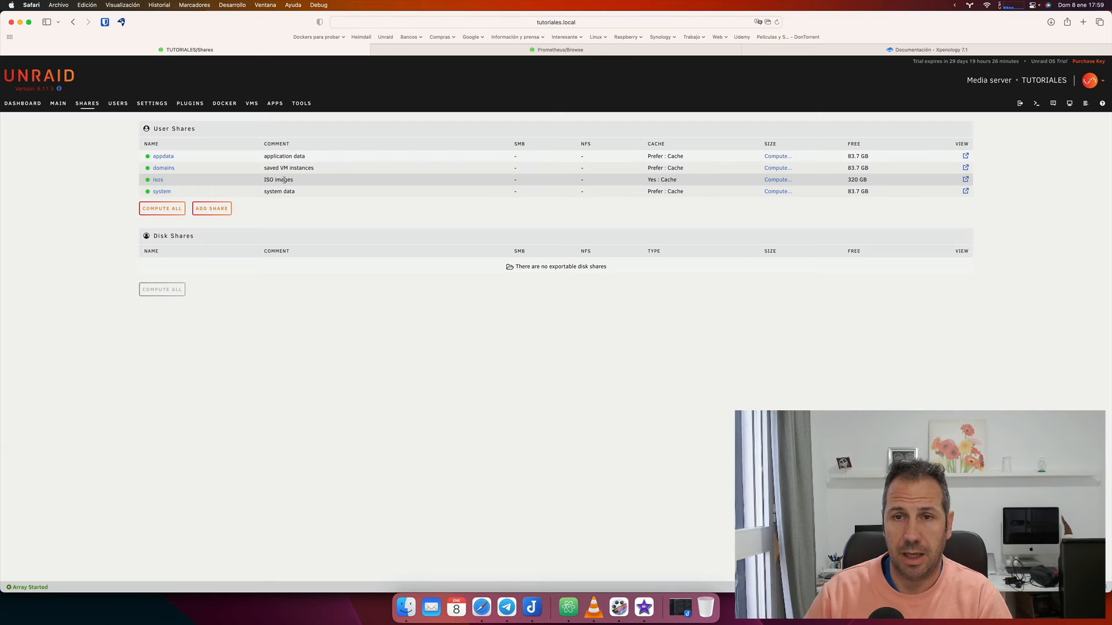
# Open the Share Settings page of the 'system' share.
pyautogui.click(163, 191)
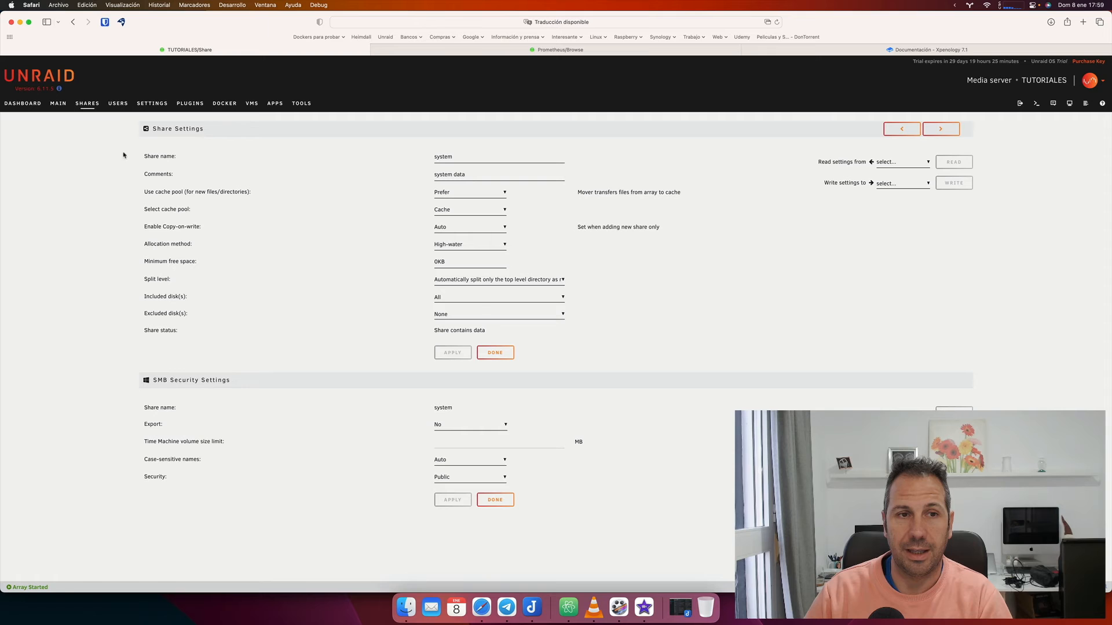
# Go back from the 'system' share settings to the Shares list.
pyautogui.click(90, 106)
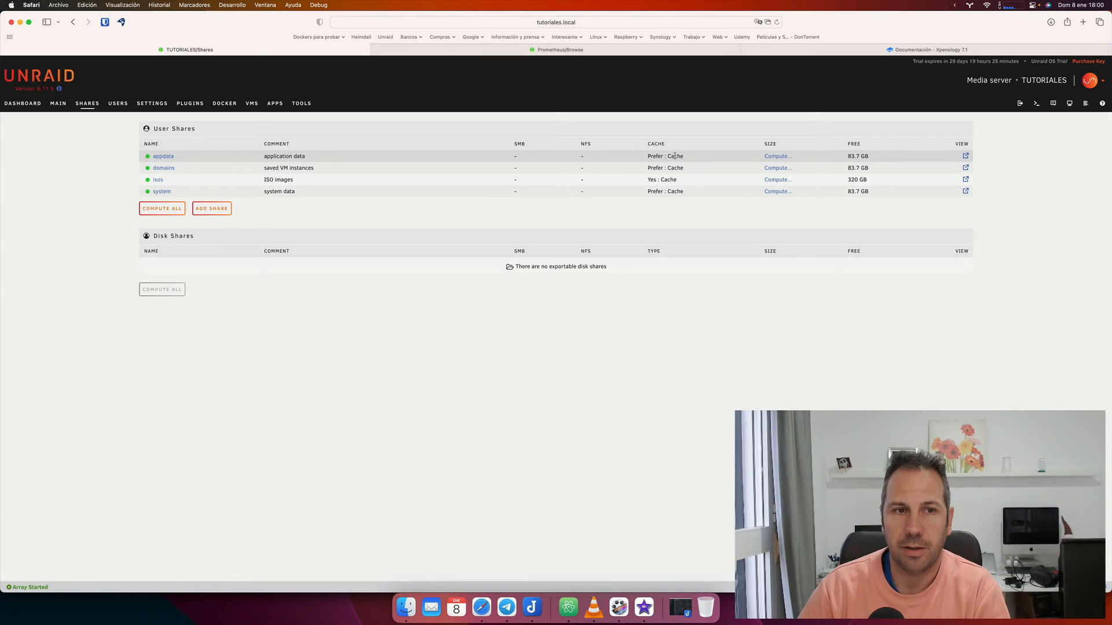
pyautogui.click(164, 157)
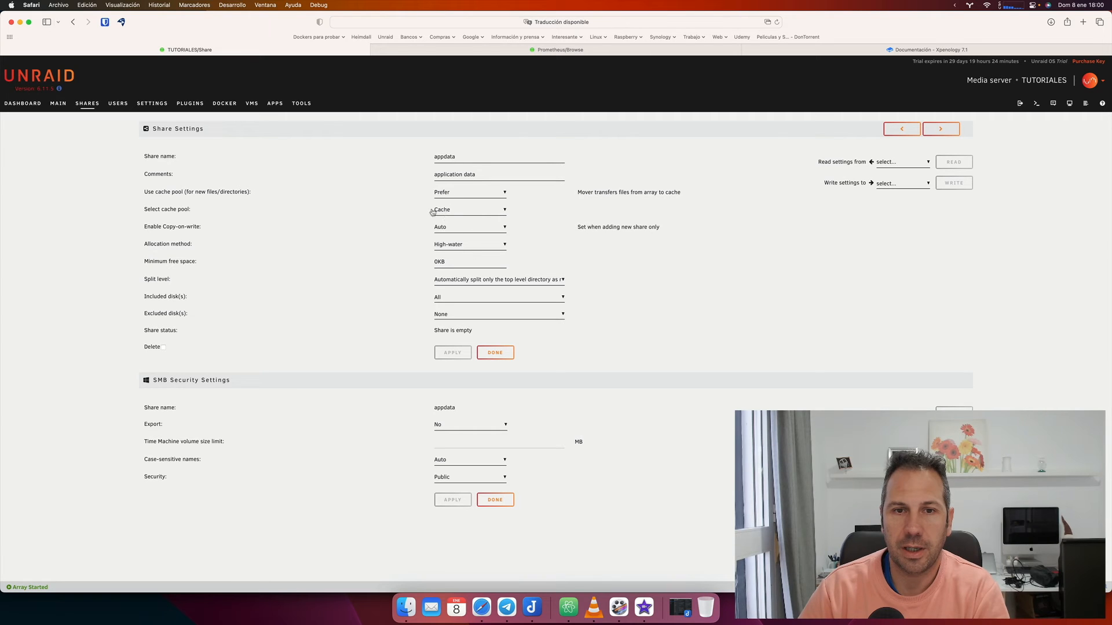
pyautogui.click(459, 198)
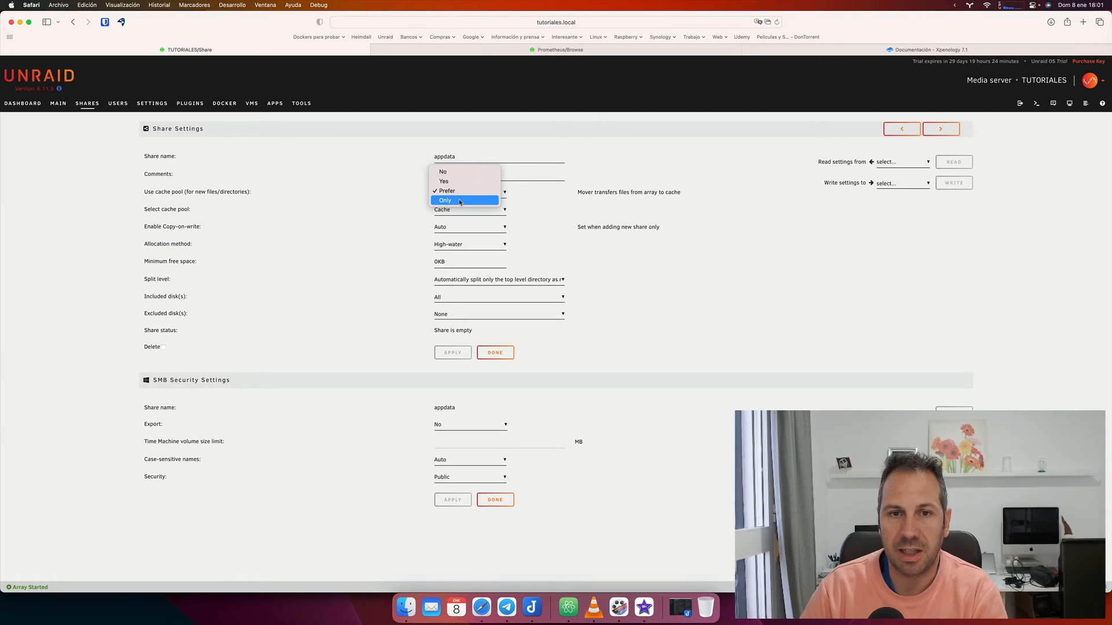
pyautogui.click(529, 190)
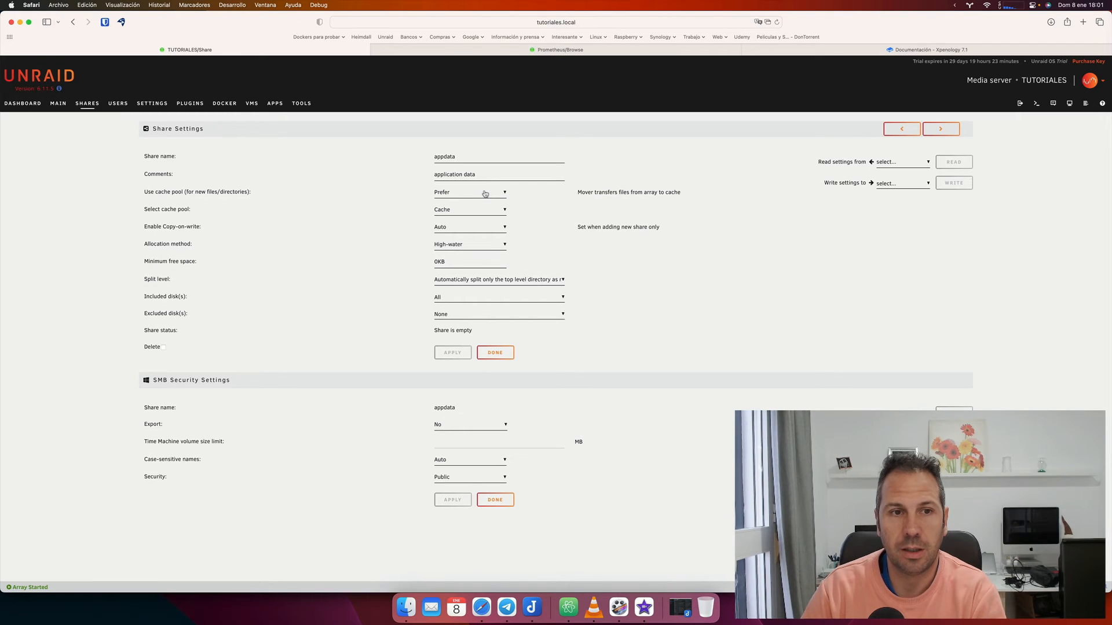
pyautogui.click(494, 352)
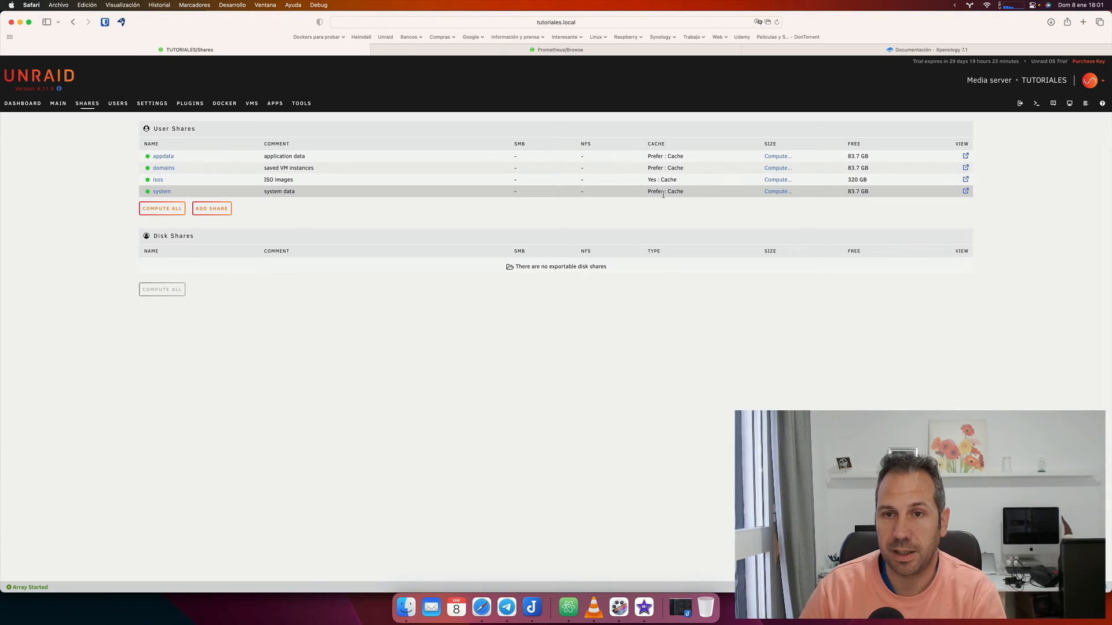
pyautogui.click(158, 180)
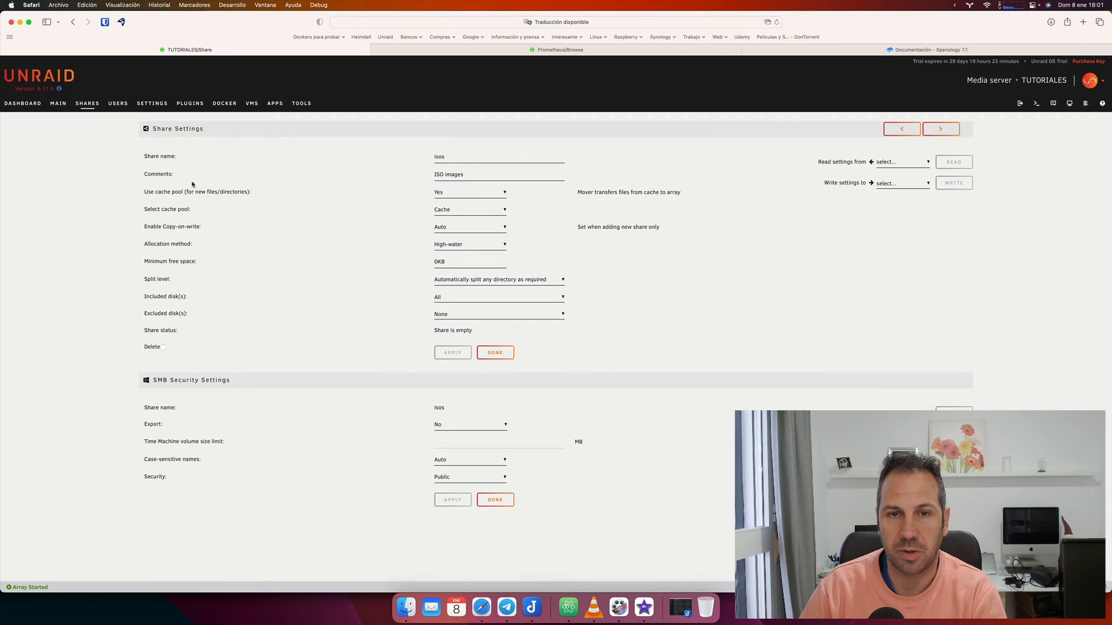
pyautogui.click(455, 214)
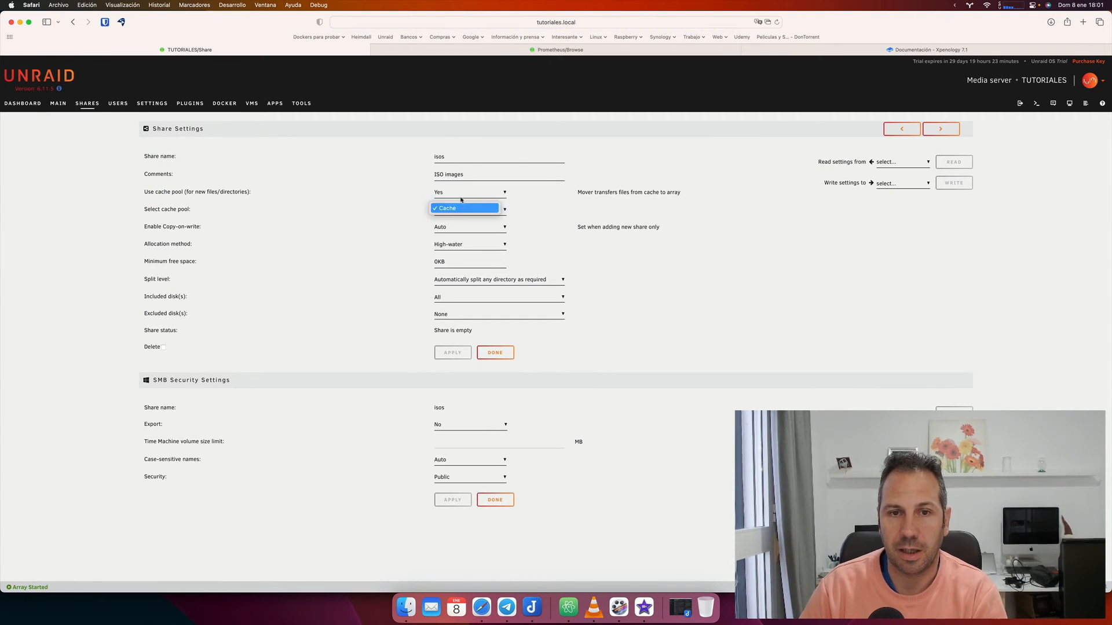
pyautogui.click(461, 201)
pyautogui.click(470, 195)
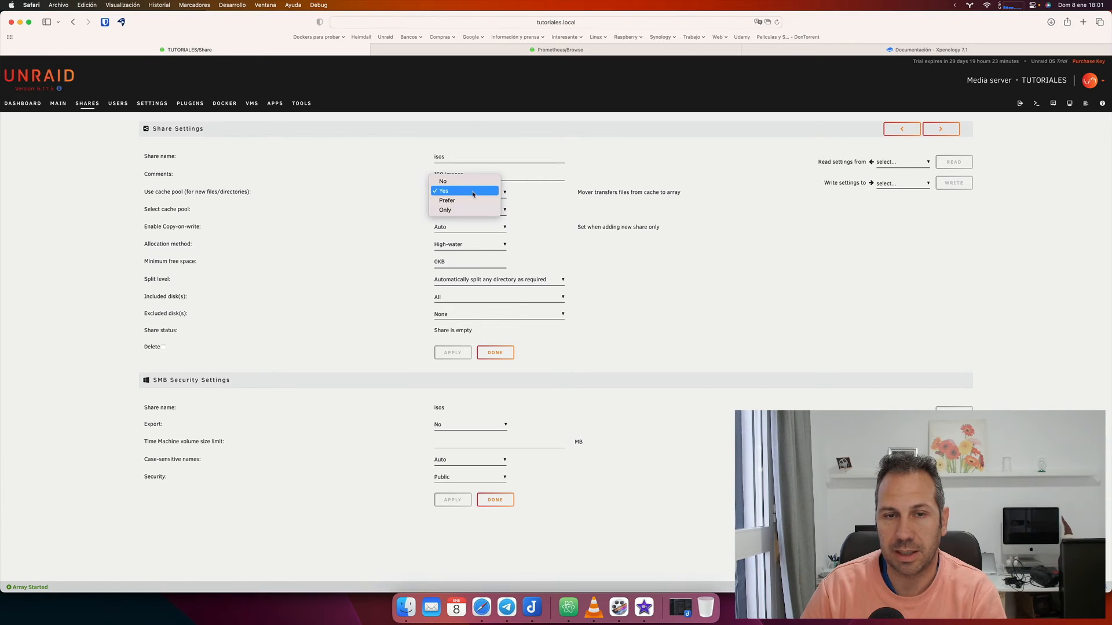
pyautogui.click(473, 192)
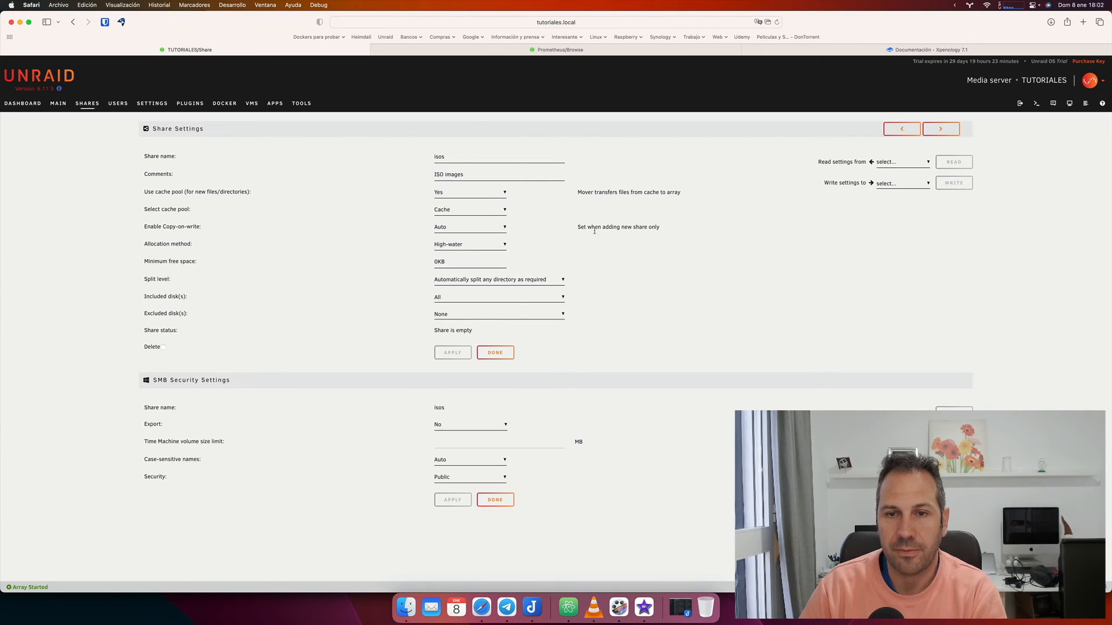
pyautogui.click(500, 355)
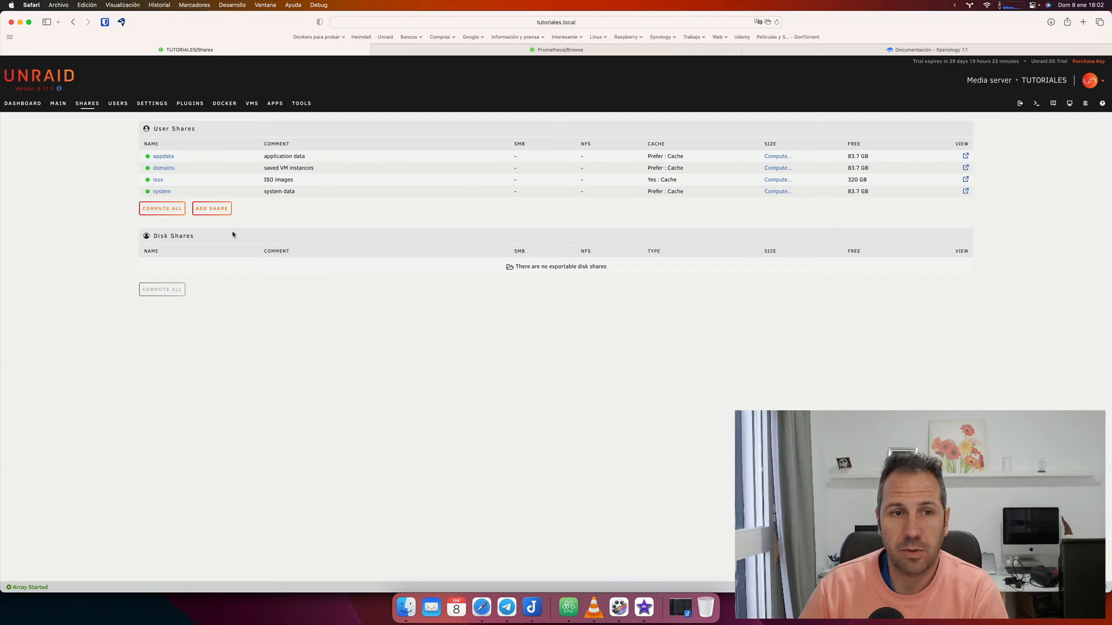
# Add a new user share named 'Fotos' with the default cache and allocation settings.
pyautogui.click(211, 210)
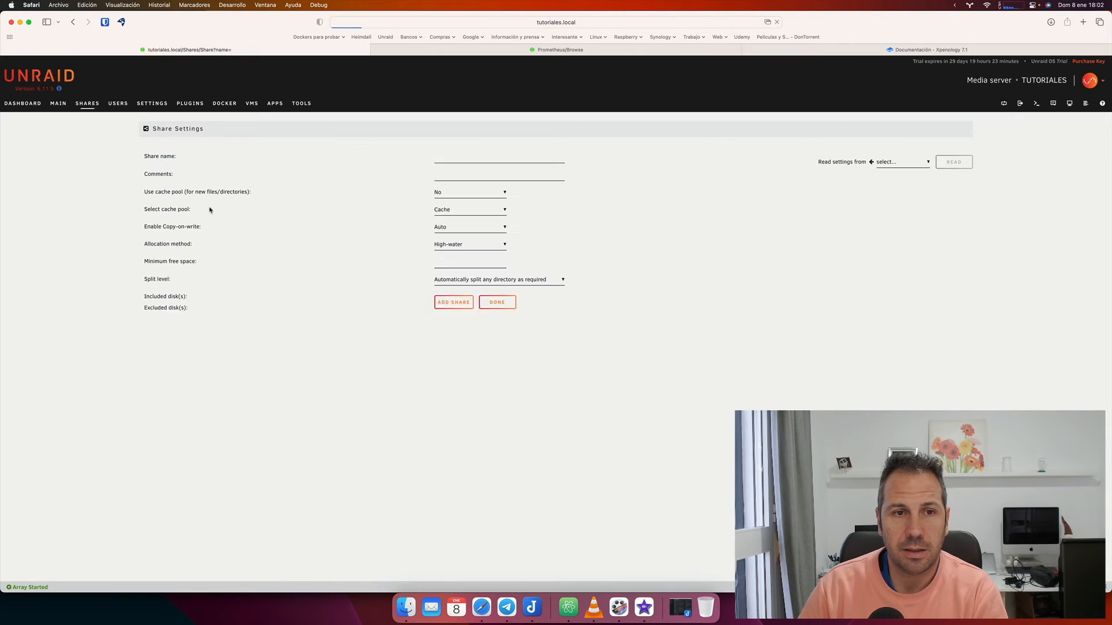
pyautogui.click(440, 159)
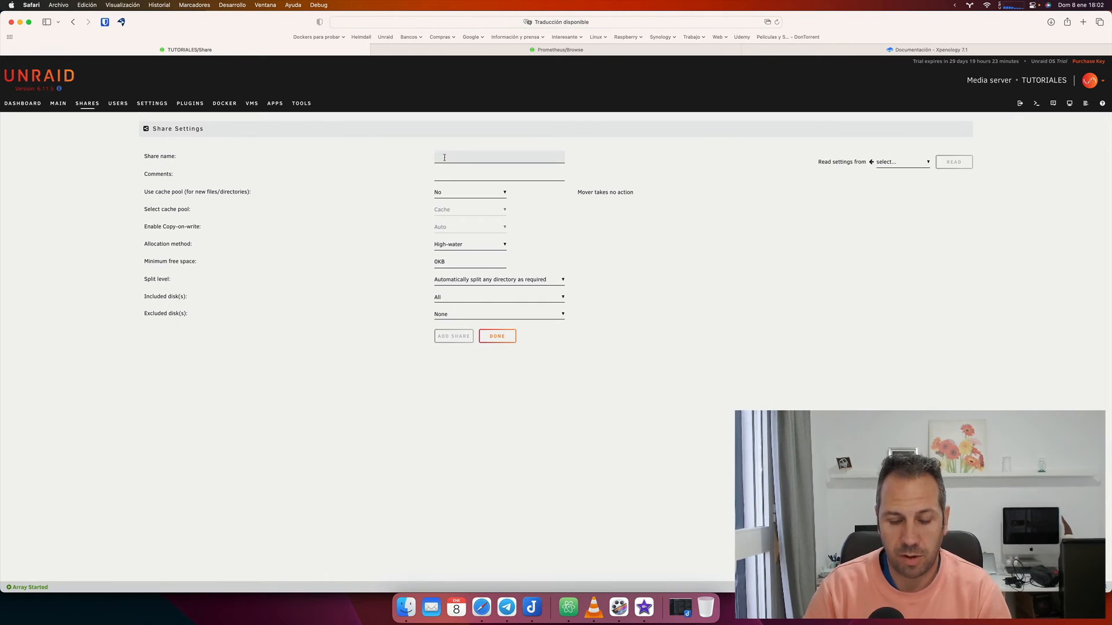
pyautogui.write('Fotos')
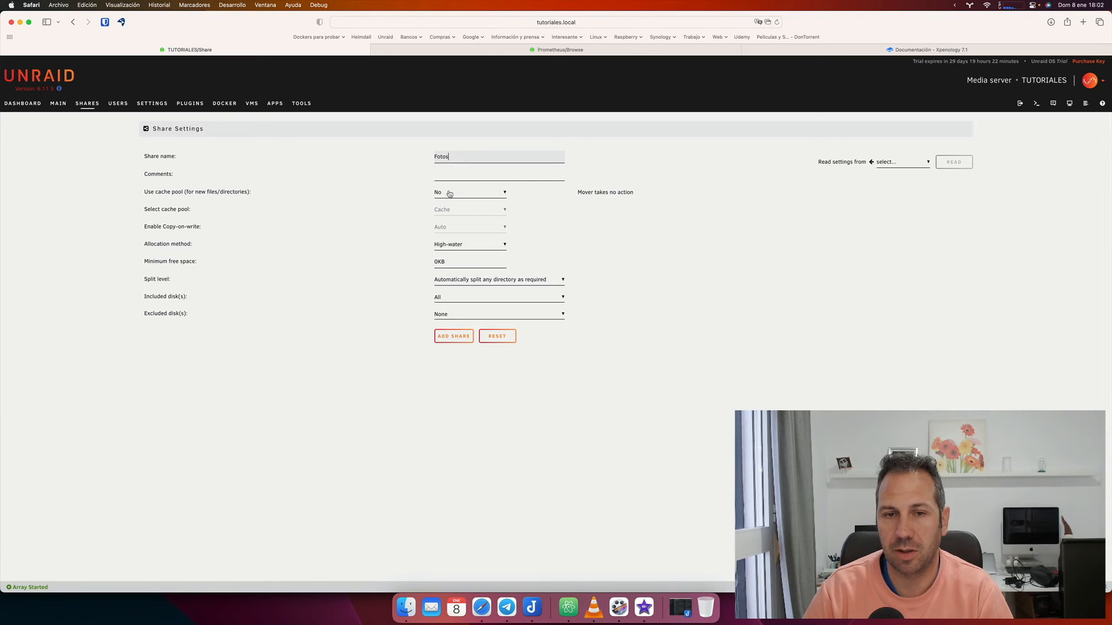
pyautogui.click(462, 337)
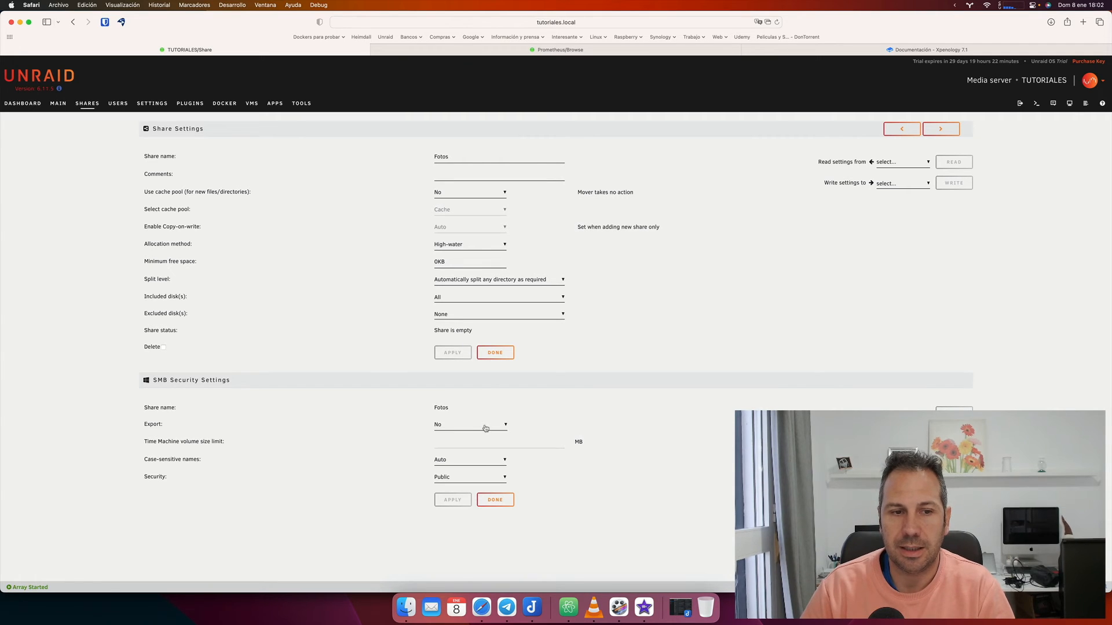
# Set the Fotos share's SMB Export to Yes and Security to Private, and apply.
pyautogui.click(485, 428)
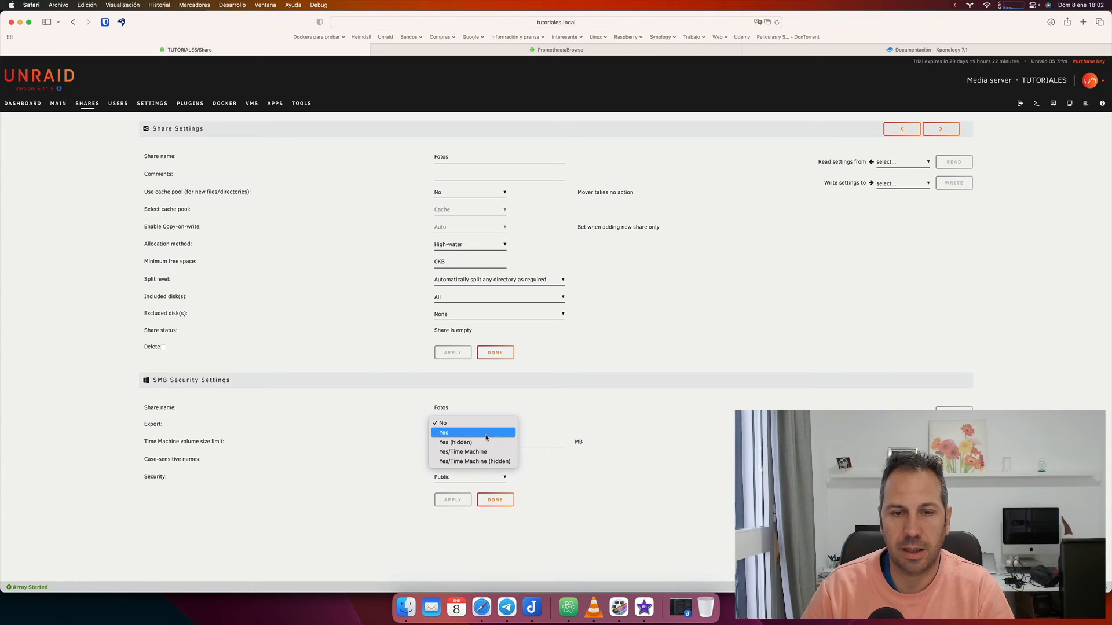
pyautogui.click(486, 433)
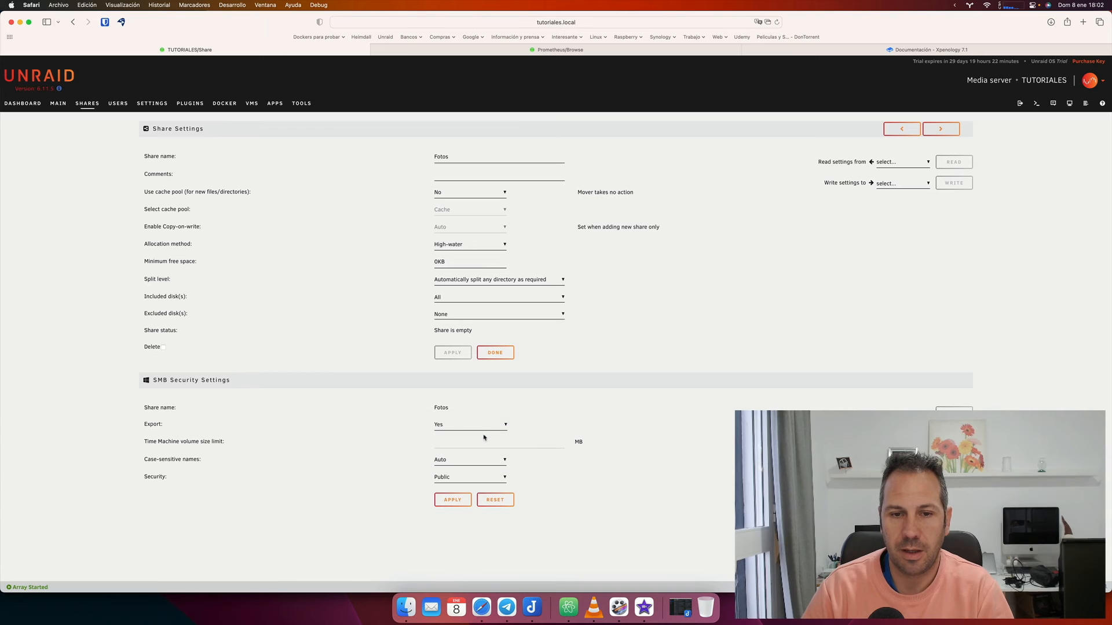
pyautogui.click(456, 479)
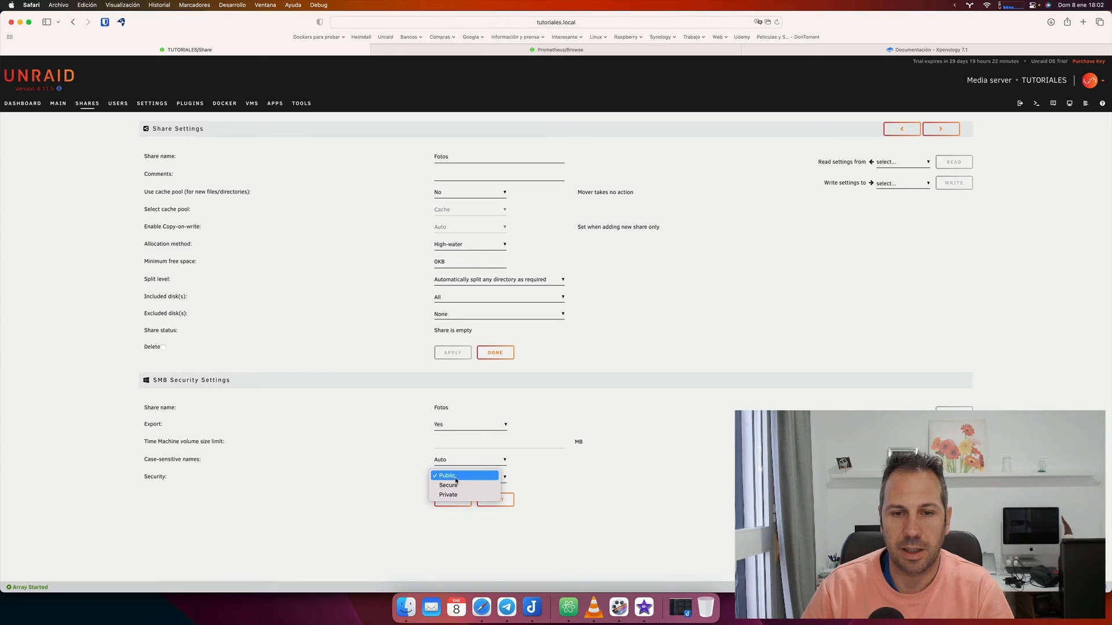
pyautogui.click(458, 476)
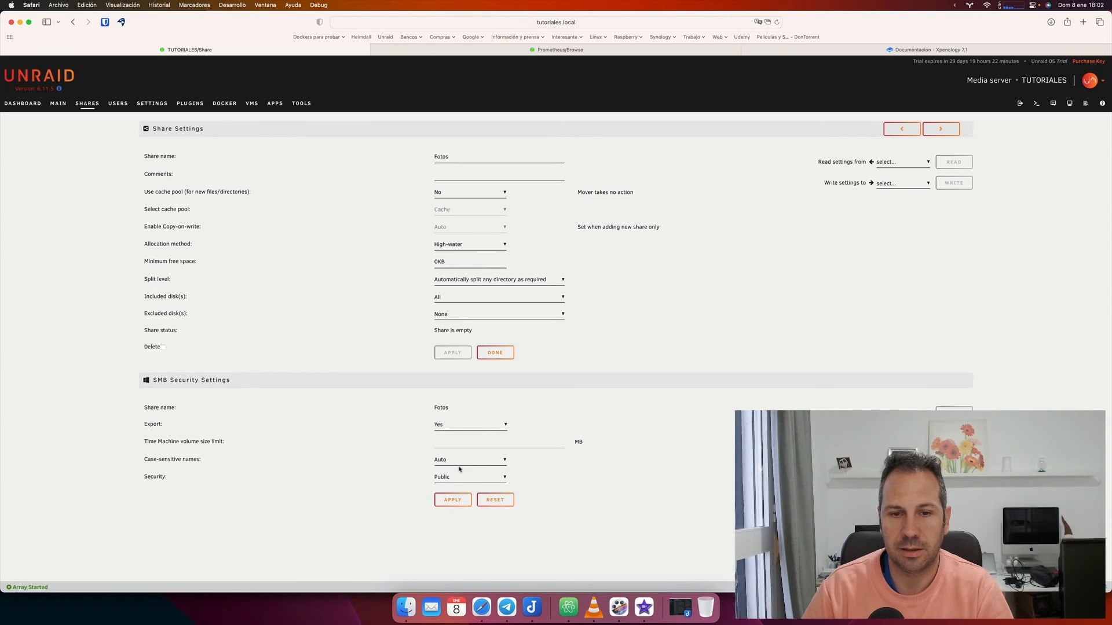
pyautogui.click(456, 480)
pyautogui.click(456, 495)
pyautogui.click(459, 477)
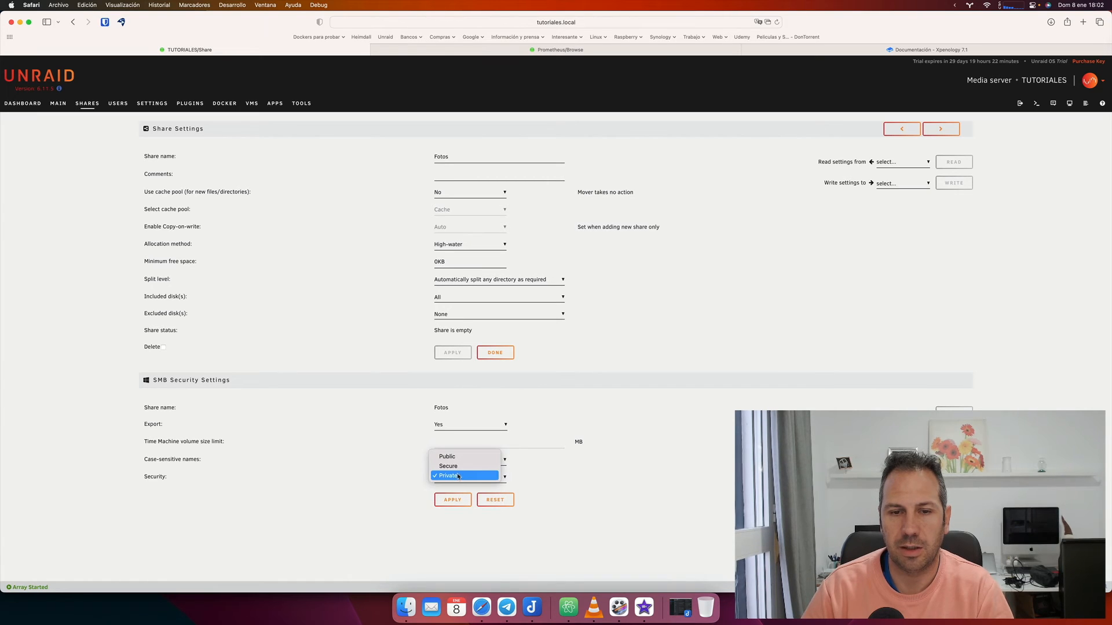
pyautogui.click(455, 500)
pyautogui.click(455, 502)
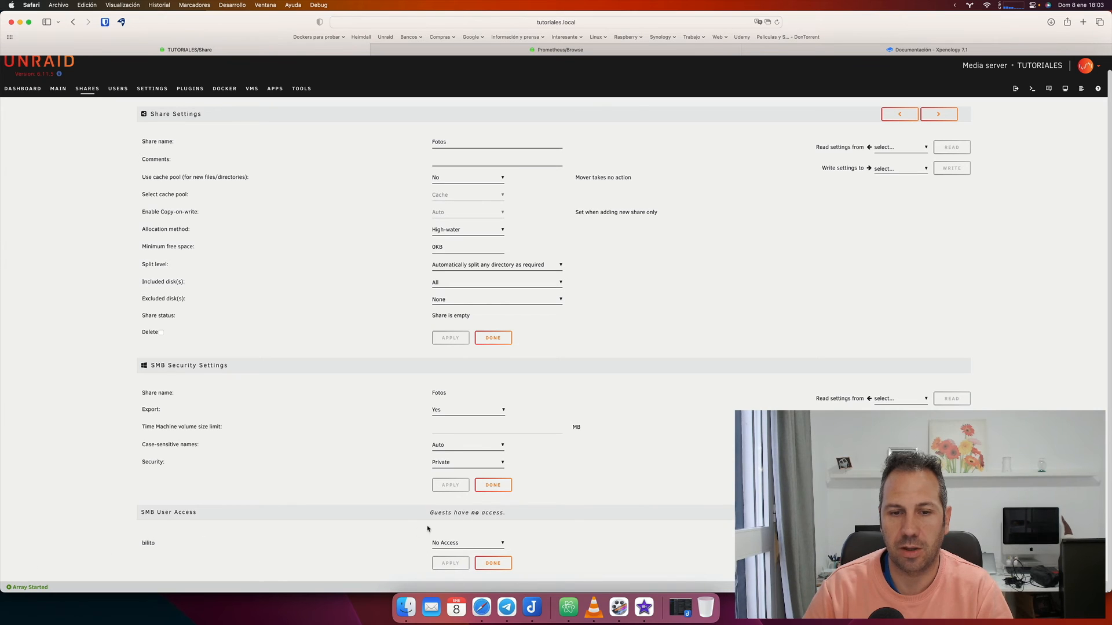
# Give the new user Read/Write SMB access to Fotos, apply, and finish.
pyautogui.click(447, 543)
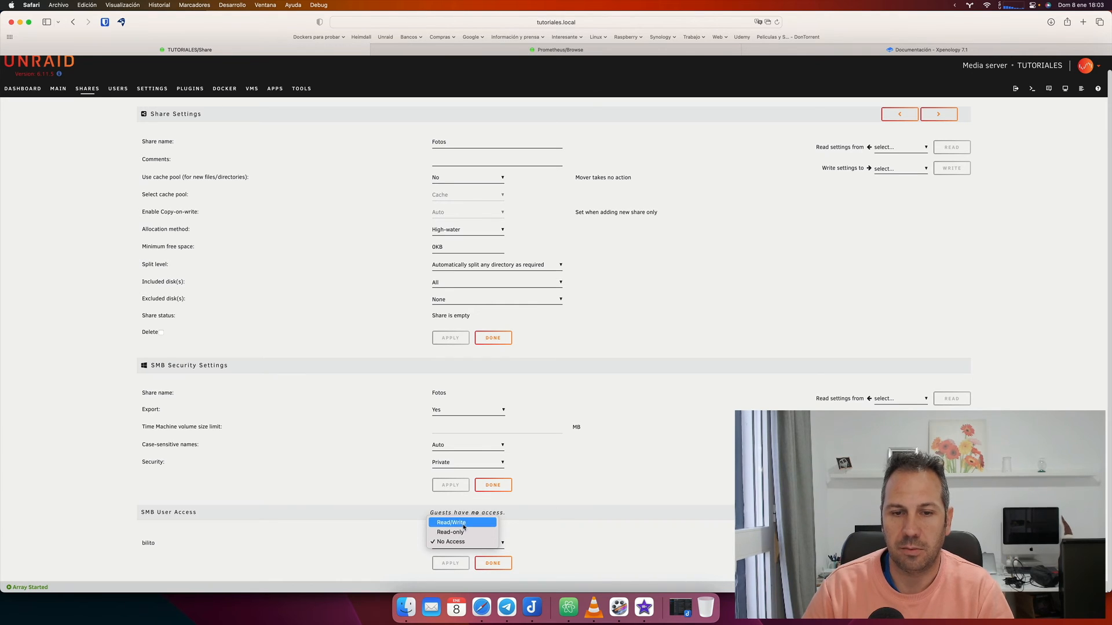
pyautogui.click(460, 523)
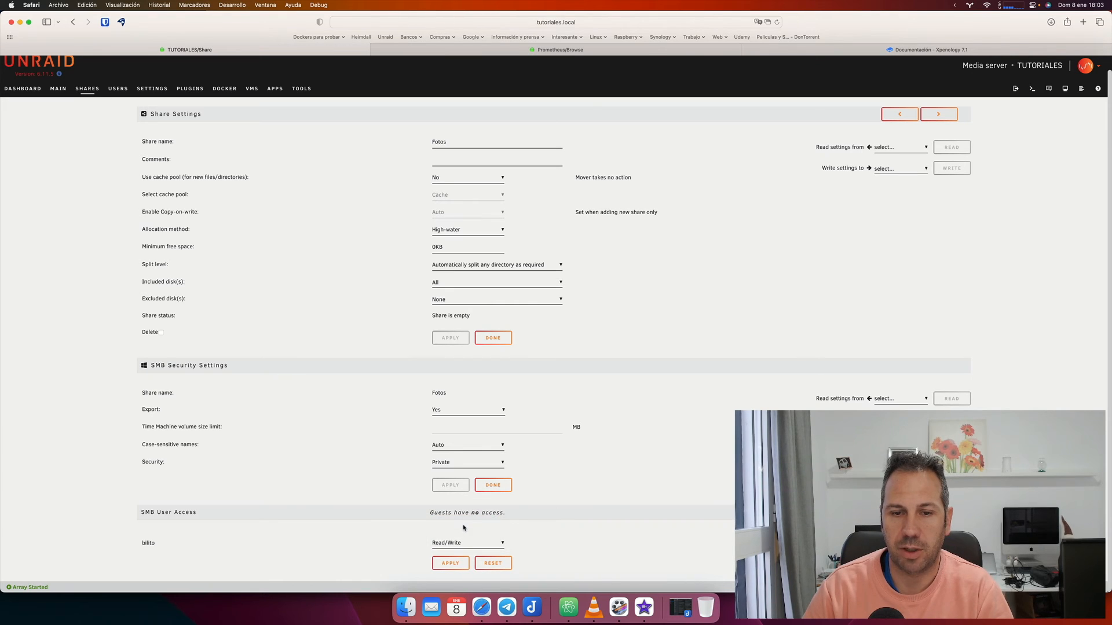
pyautogui.click(455, 566)
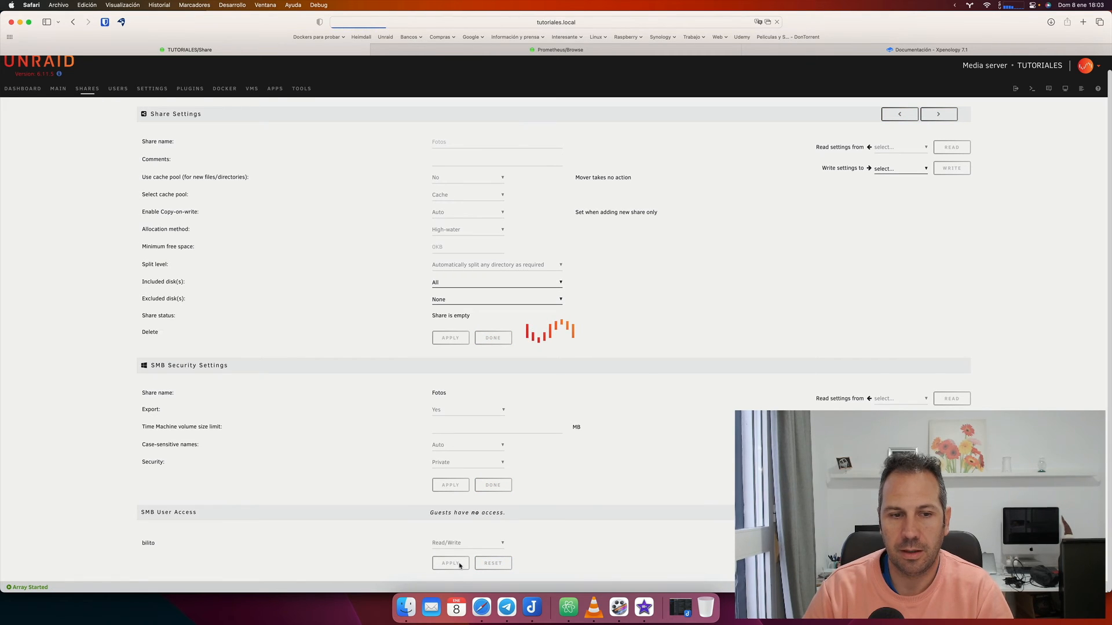
pyautogui.click(498, 564)
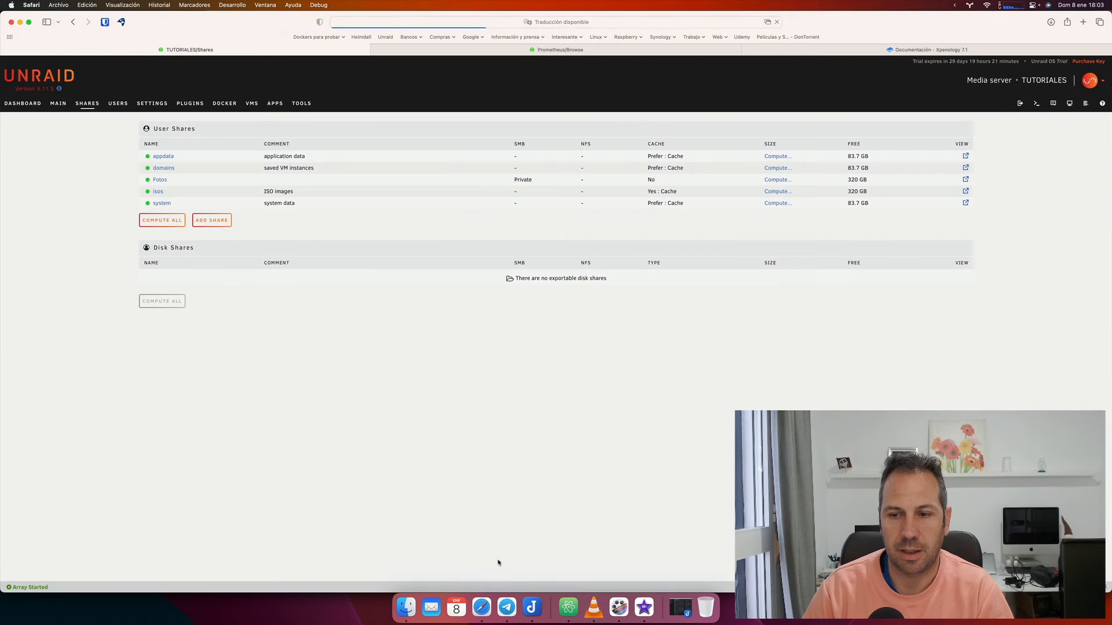
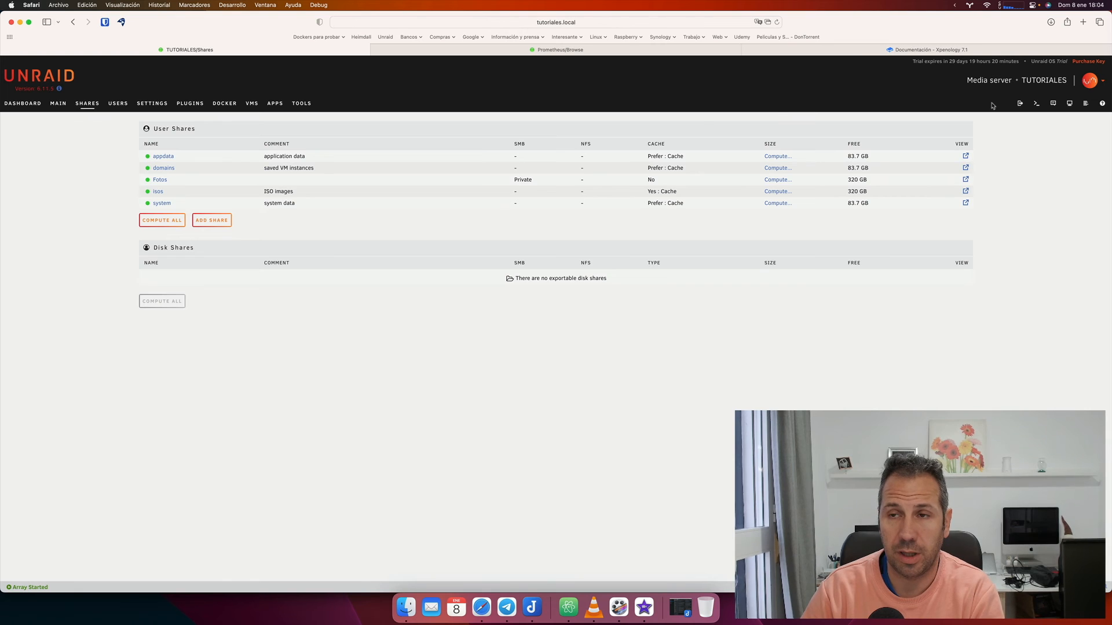
# Switch to the Apps section, where the Community Applications plugin install is offered.
pyautogui.click(275, 104)
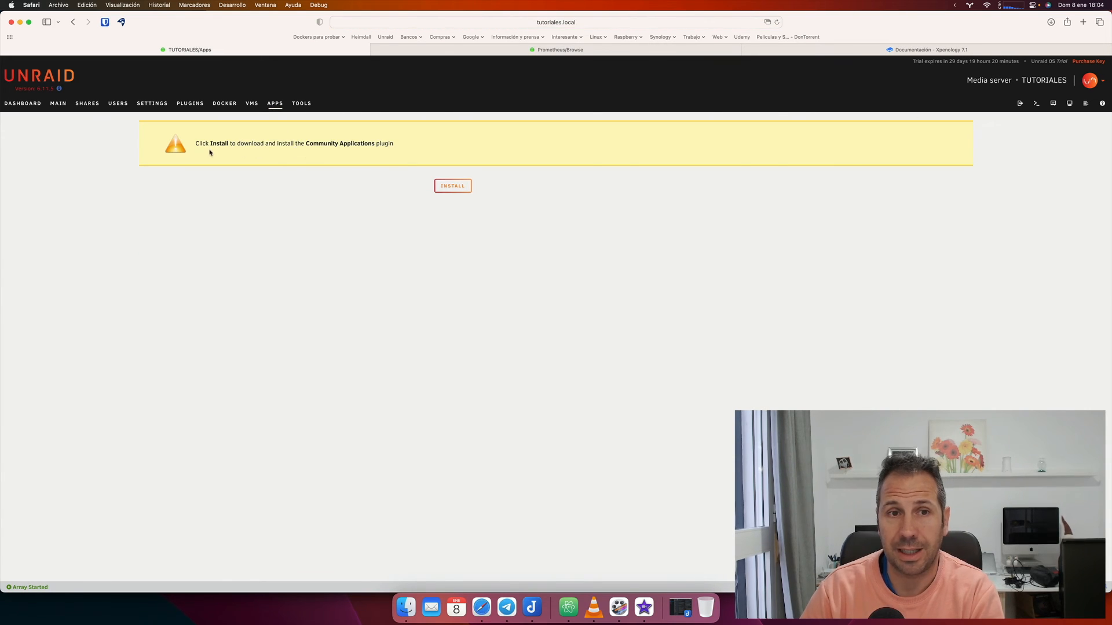
# Install Community Applications, close the log, and accept the Disclaimer and Plugins notices.
pyautogui.click(453, 187)
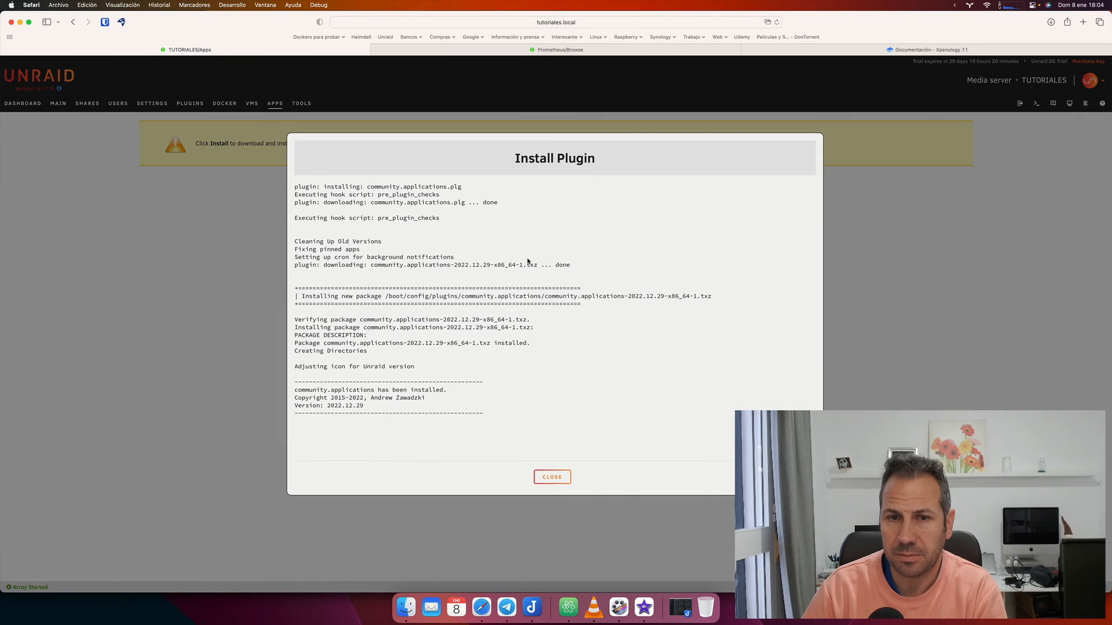
pyautogui.click(559, 486)
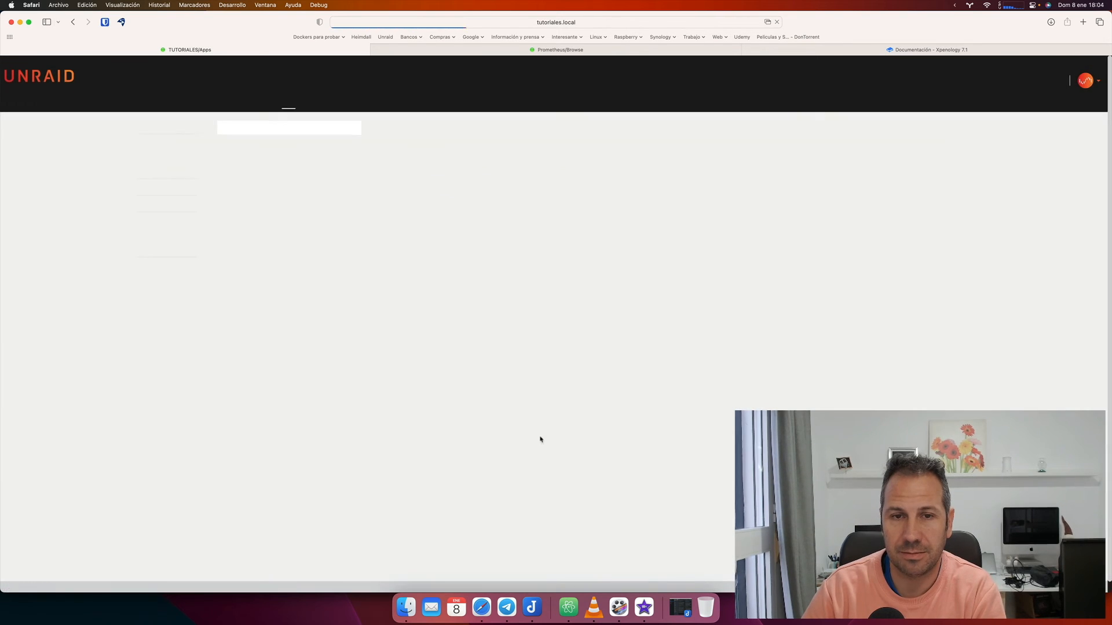
pyautogui.click(526, 407)
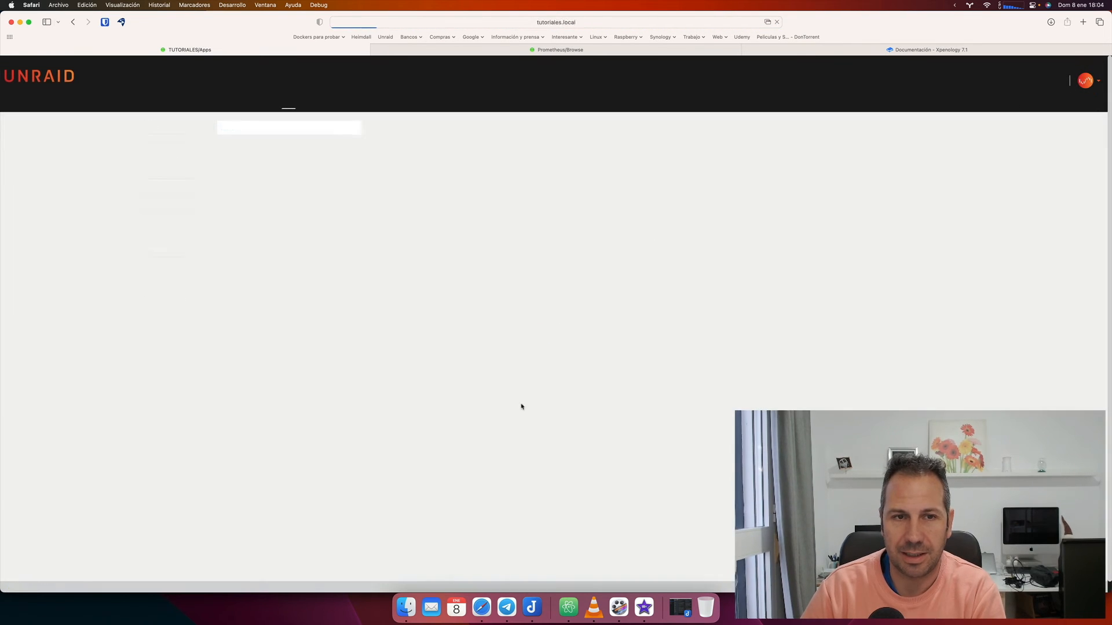
pyautogui.click(550, 391)
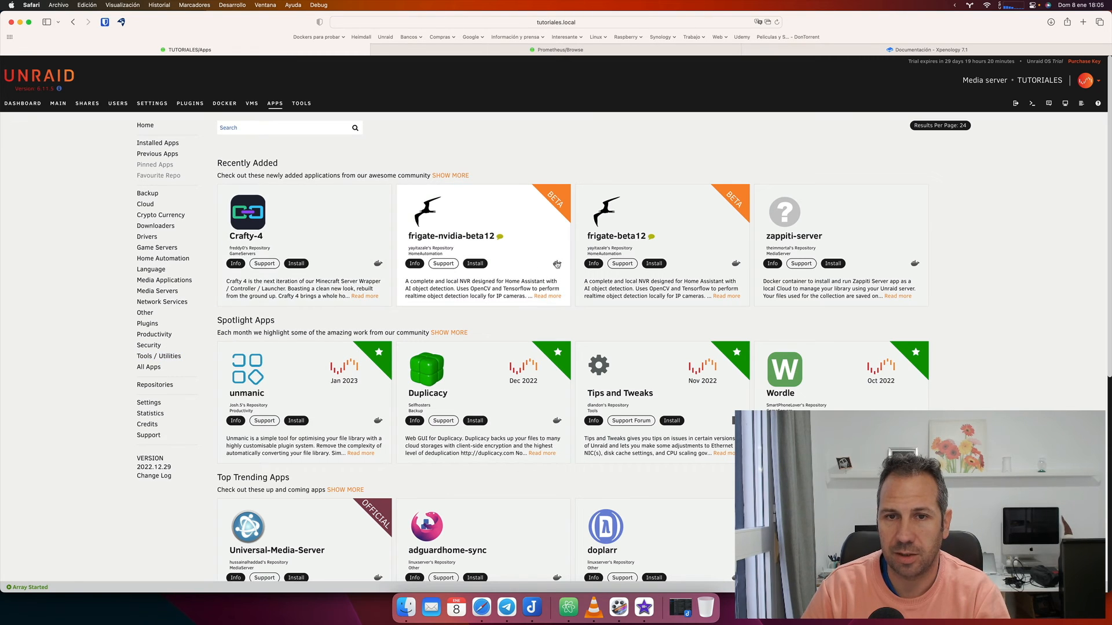
# Search the Apps catalogue for 'file' and install the Dynamix File Manager plugin.
pyautogui.scroll(-5, 561, 260)
pyautogui.scroll(-3, 561, 261)
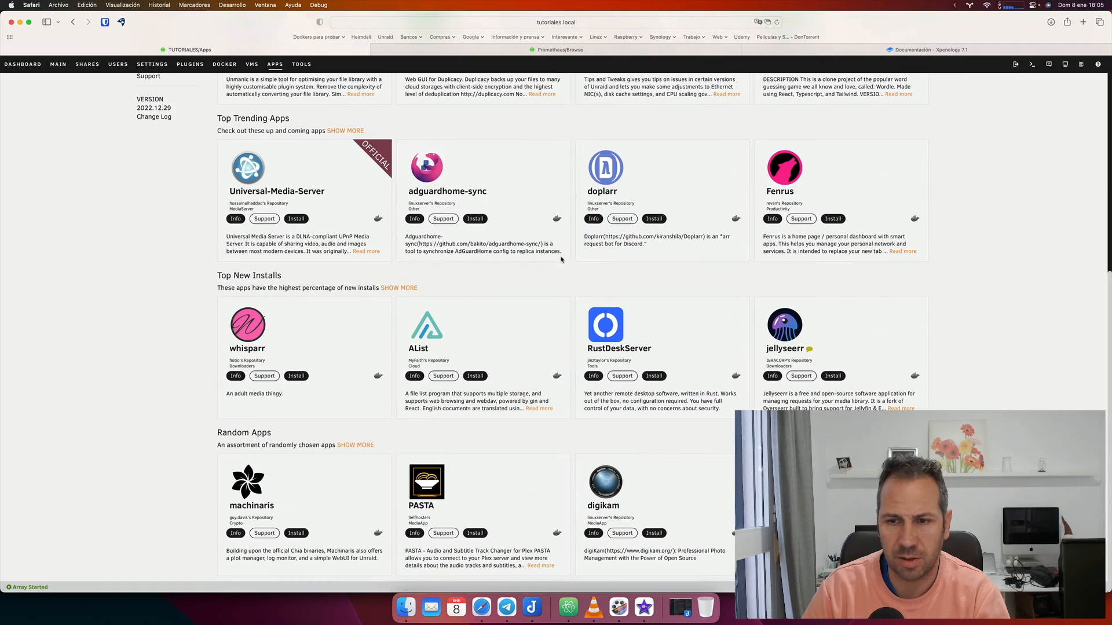
pyautogui.scroll(8, 561, 260)
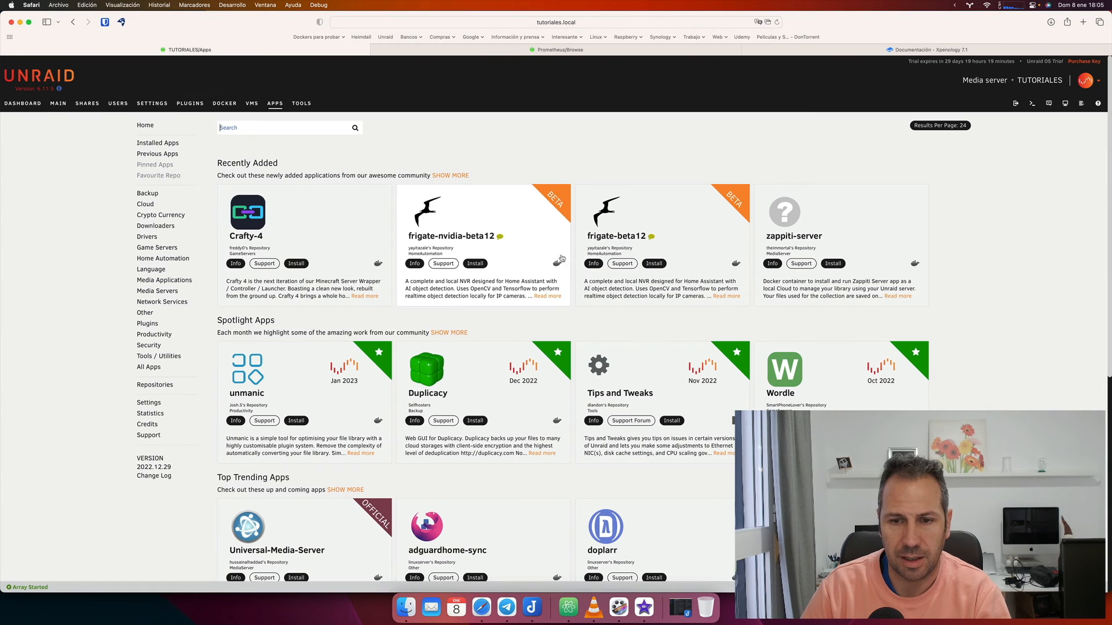
pyautogui.click(290, 130)
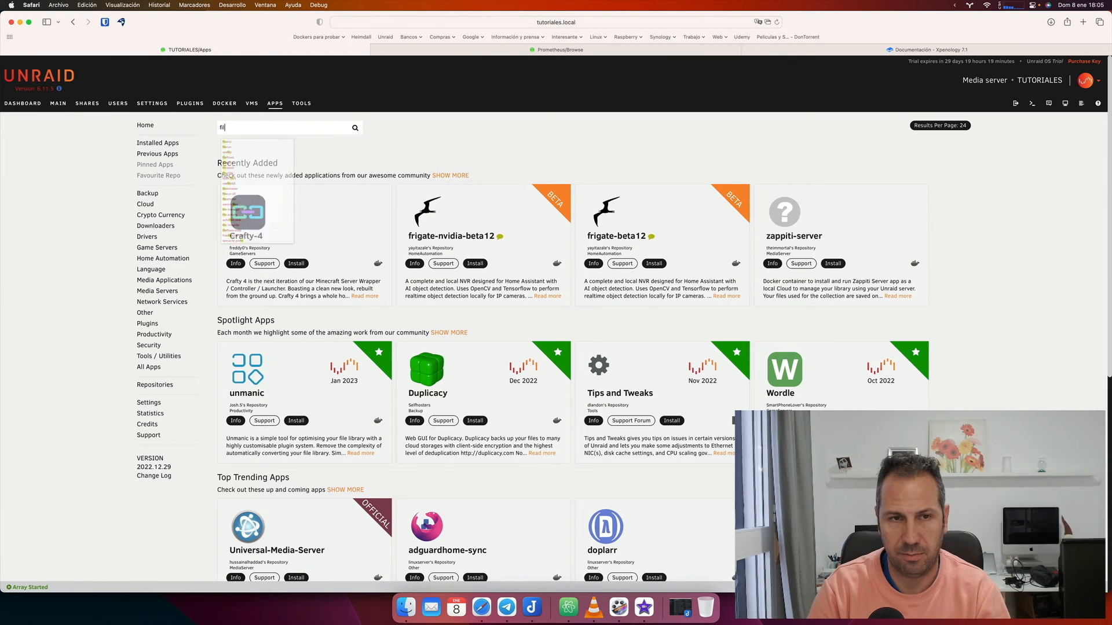
pyautogui.write('file')
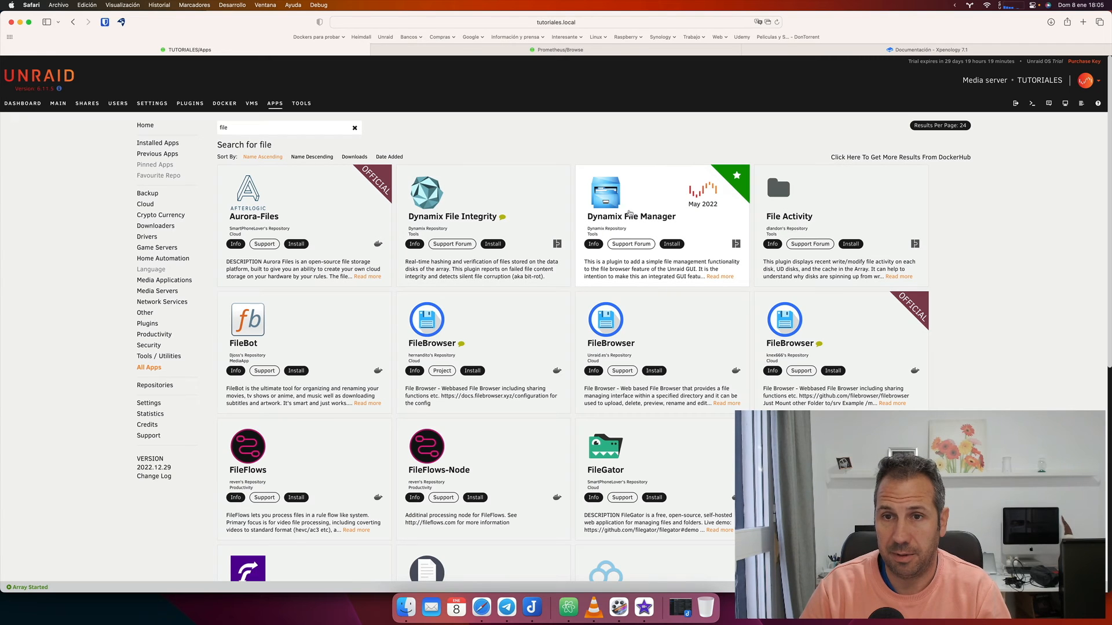
pyautogui.click(673, 246)
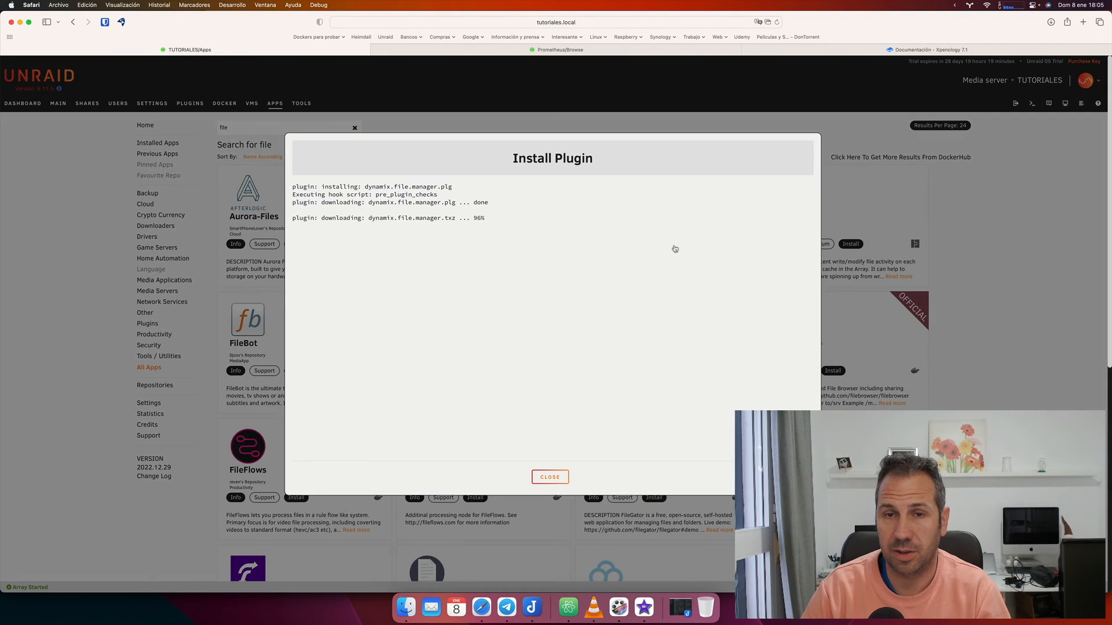
pyautogui.click(564, 477)
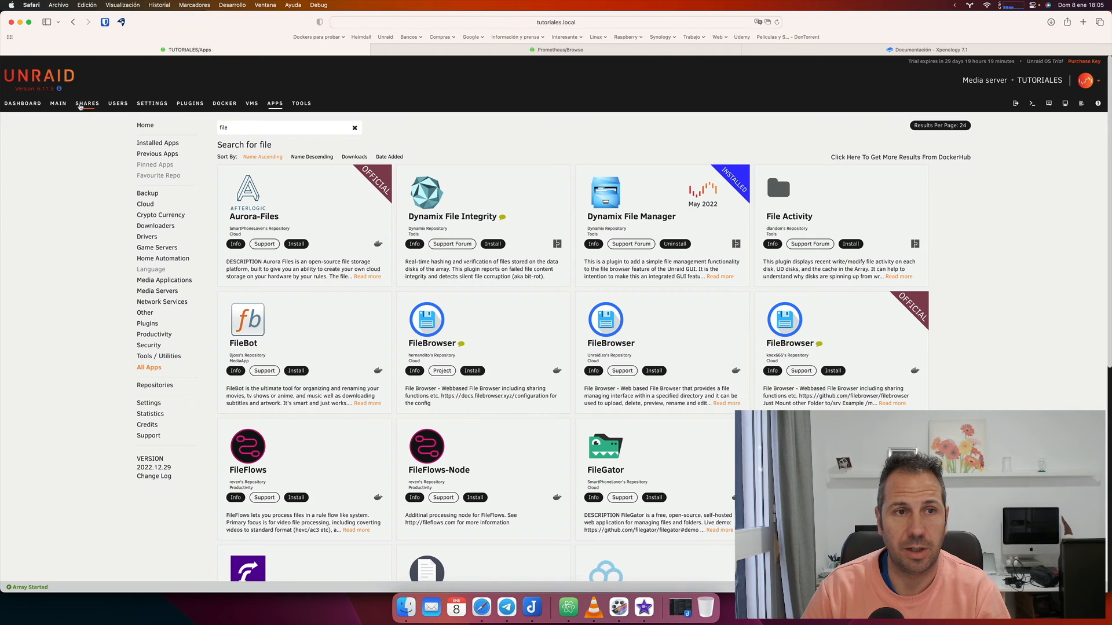
# From Shares, open the file manager and browse user's appdata, domains and empty Fotos shares, then return.
pyautogui.click(86, 105)
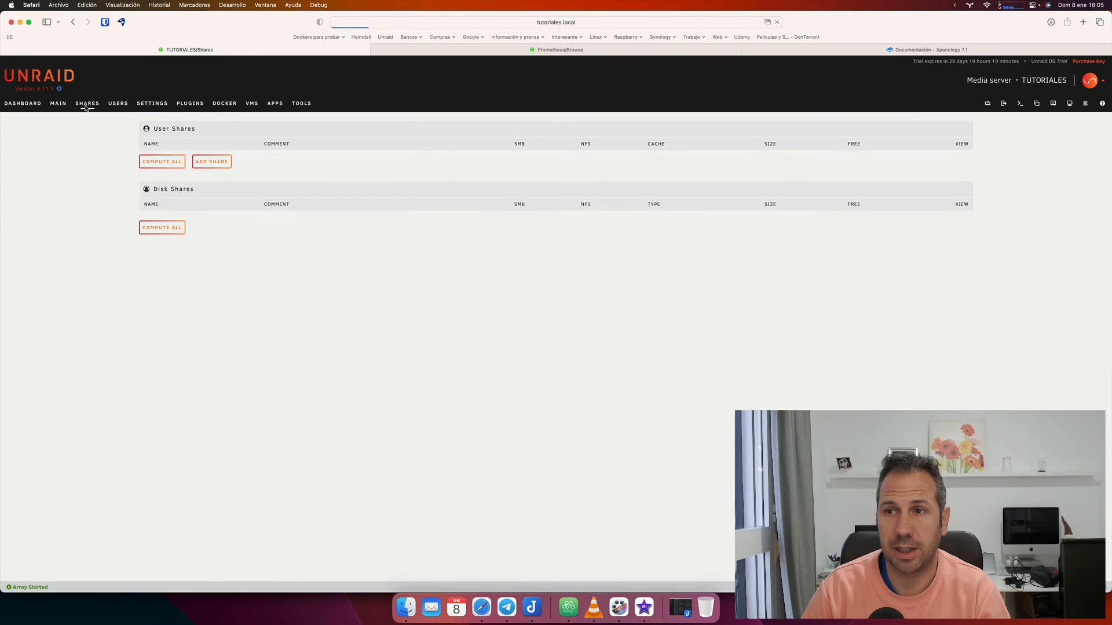
pyautogui.click(1037, 104)
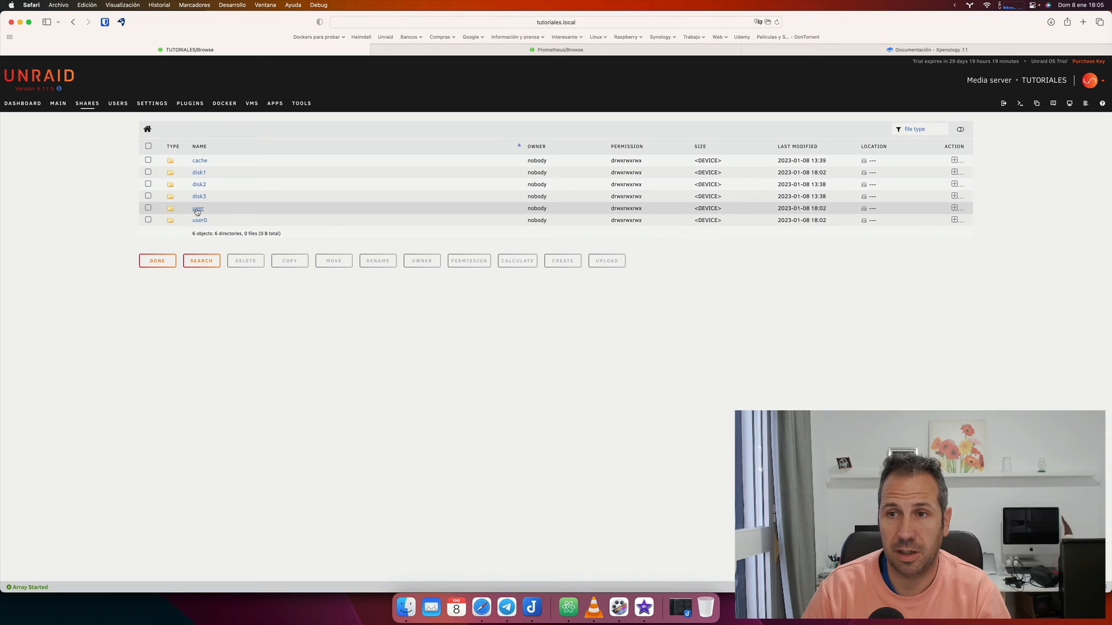
pyautogui.click(198, 210)
pyautogui.click(203, 173)
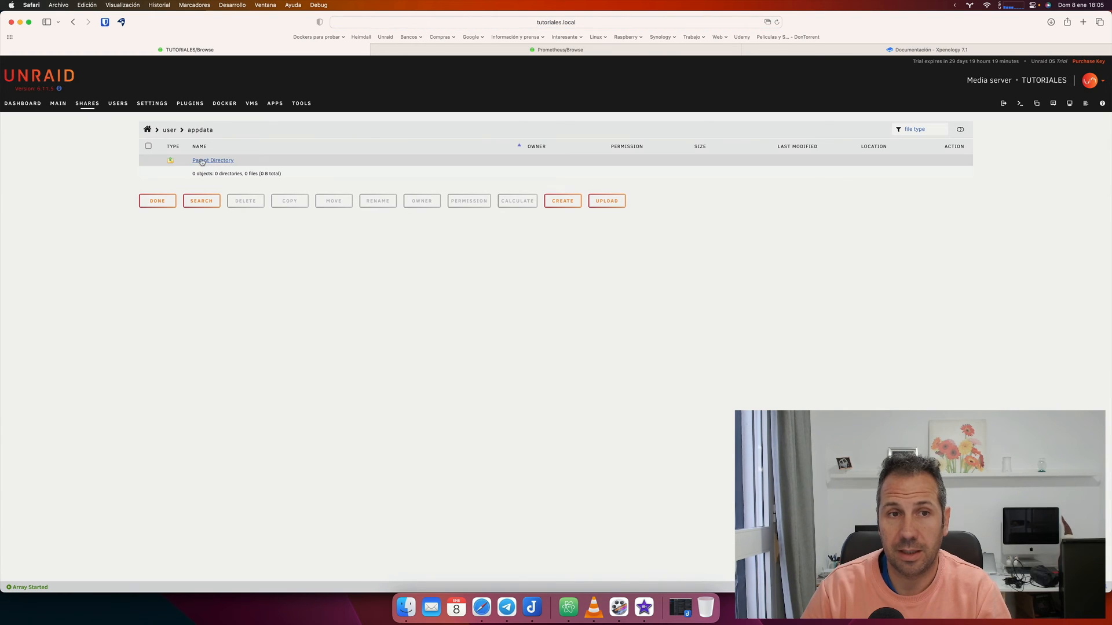
pyautogui.click(202, 161)
pyautogui.click(203, 185)
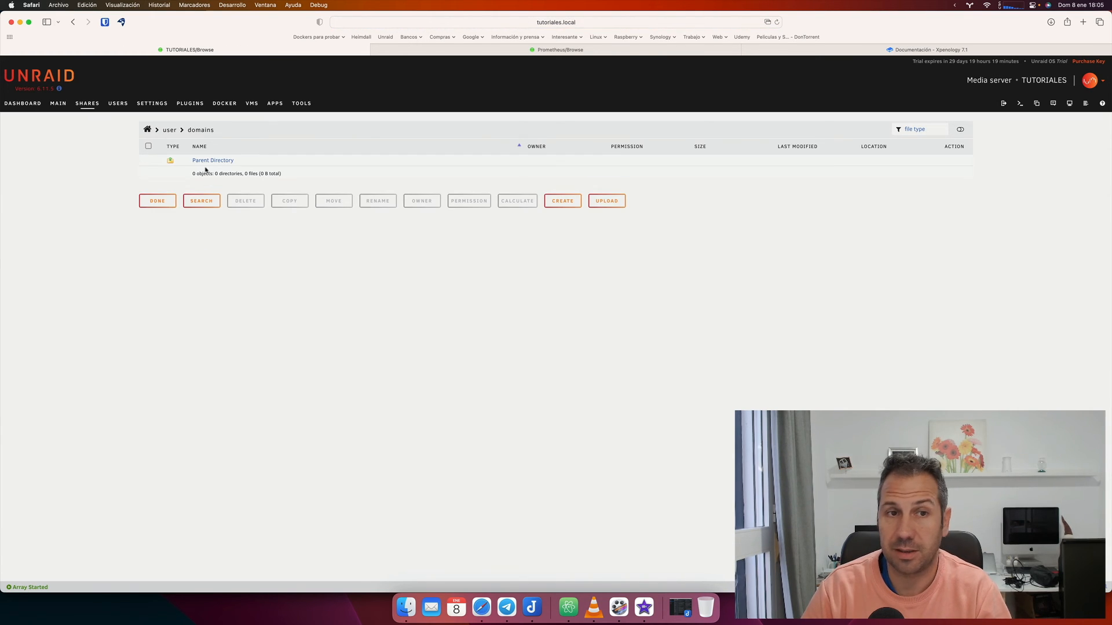
pyautogui.click(204, 162)
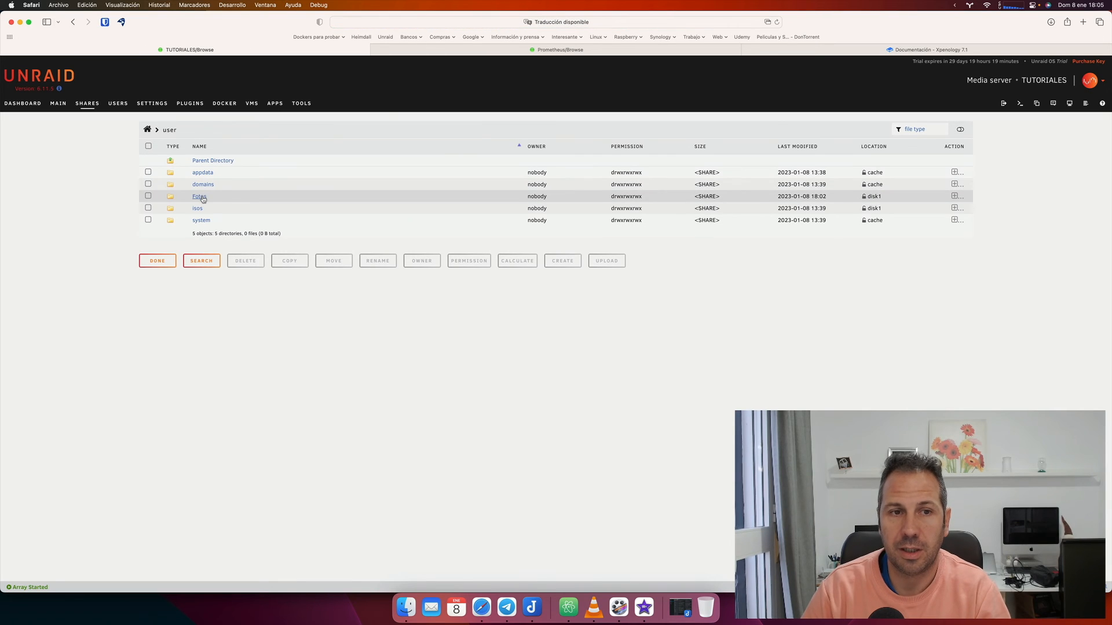
pyautogui.click(200, 197)
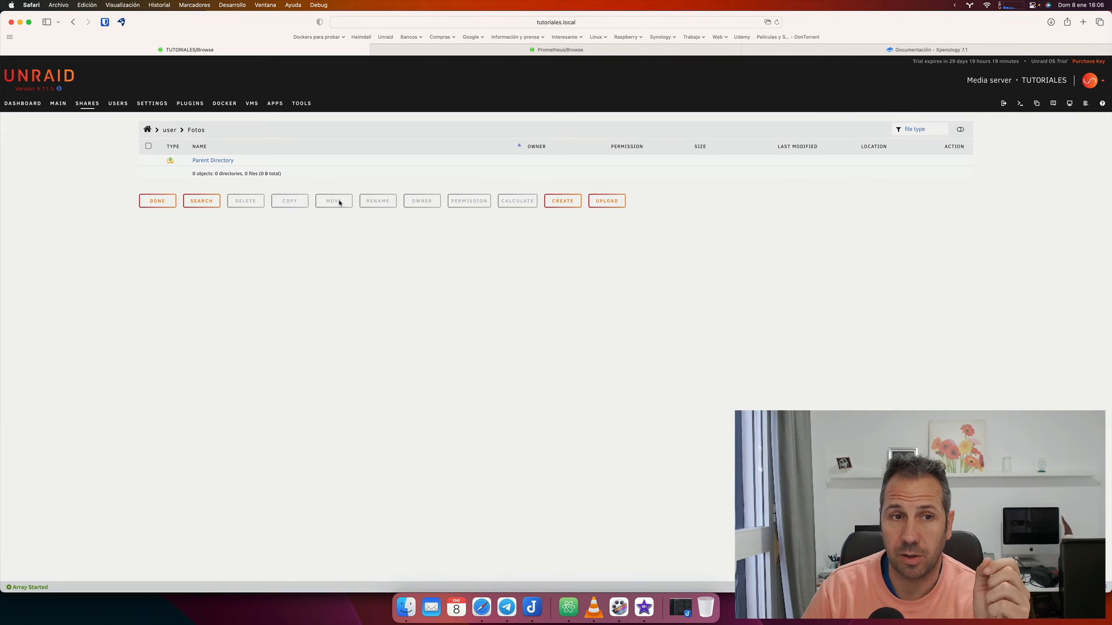
pyautogui.click(159, 201)
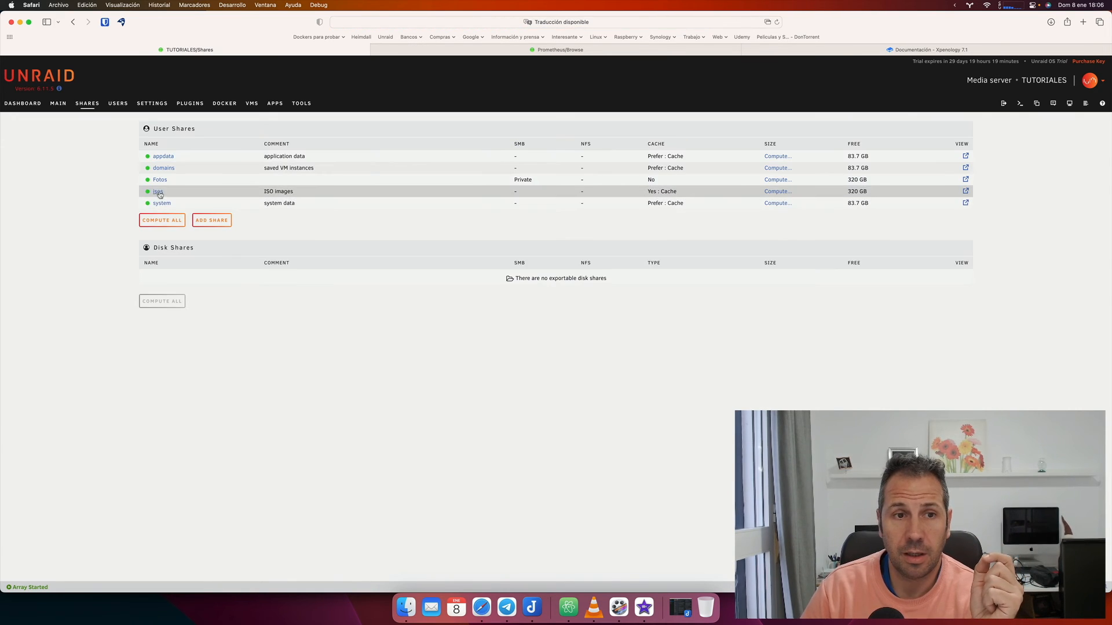
# In the file manager, view the isos share and the system share's docker and libvirt folders, then return to user.
pyautogui.click(157, 192)
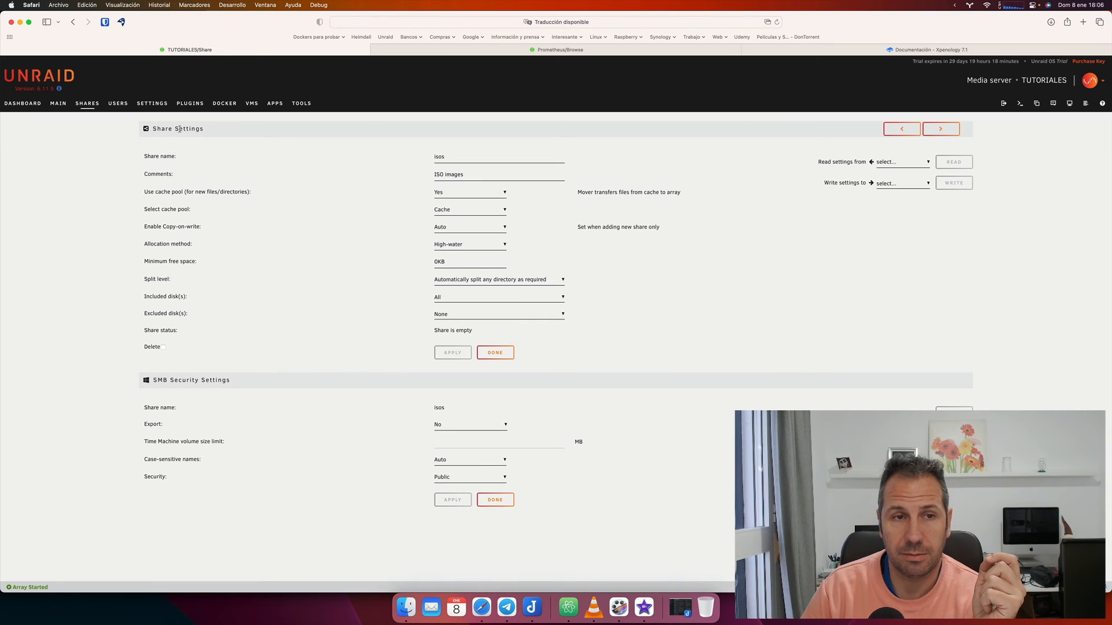
pyautogui.click(1037, 104)
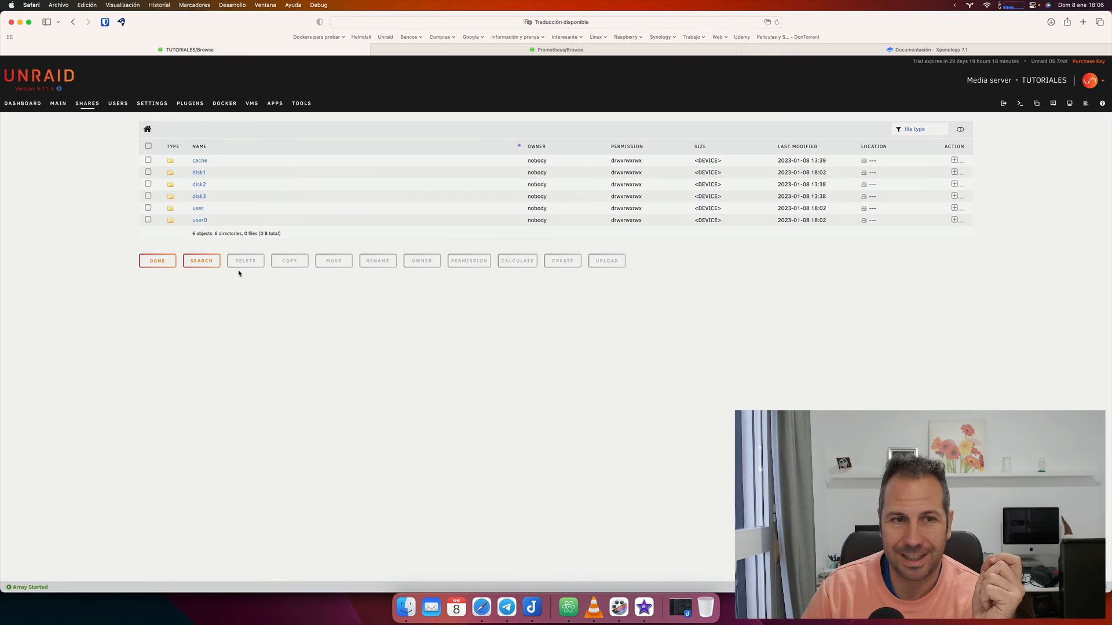
pyautogui.click(199, 209)
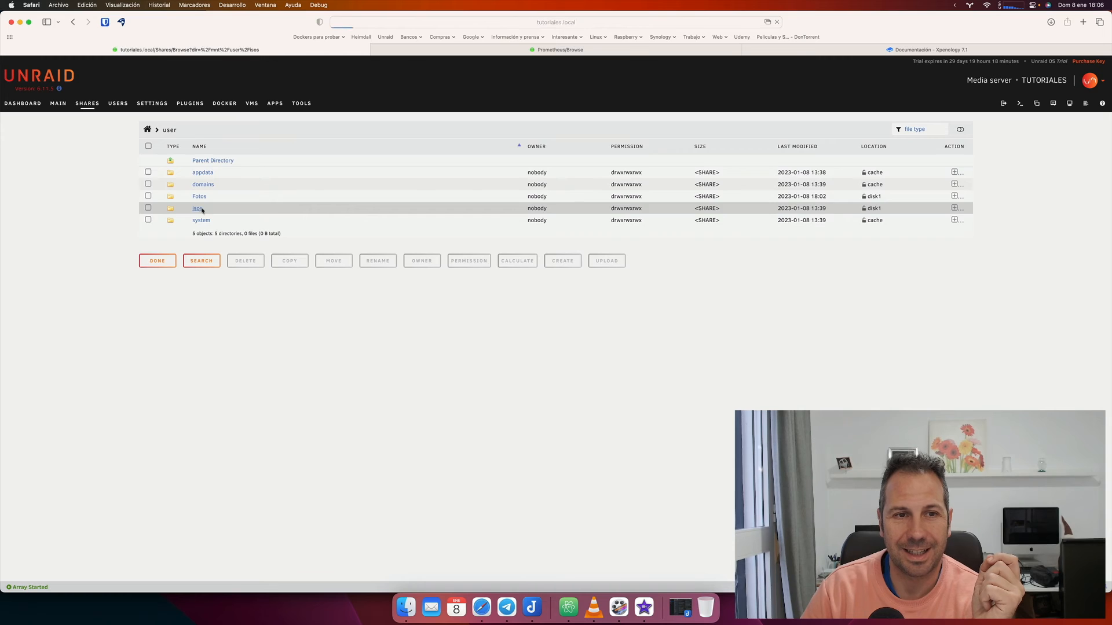
pyautogui.click(201, 210)
pyautogui.click(169, 130)
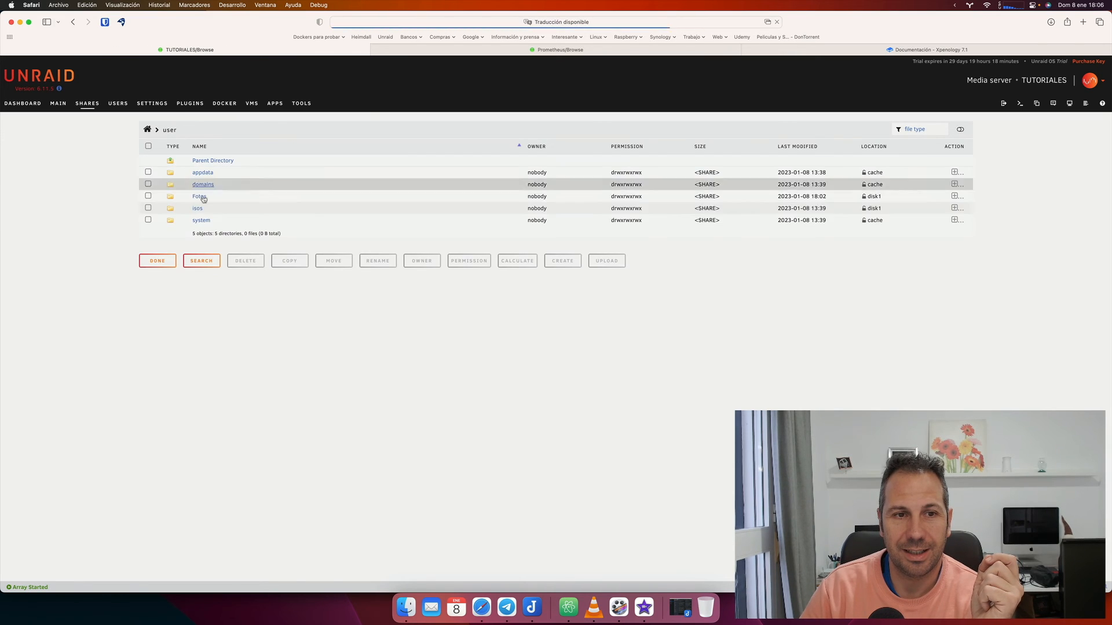
pyautogui.click(201, 221)
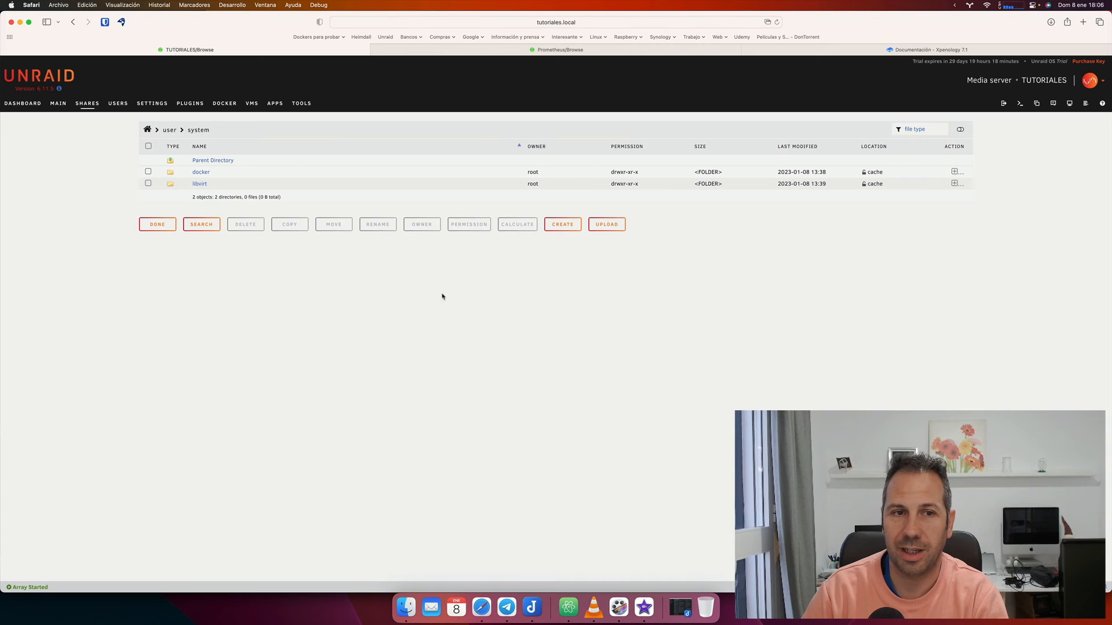
pyautogui.click(169, 131)
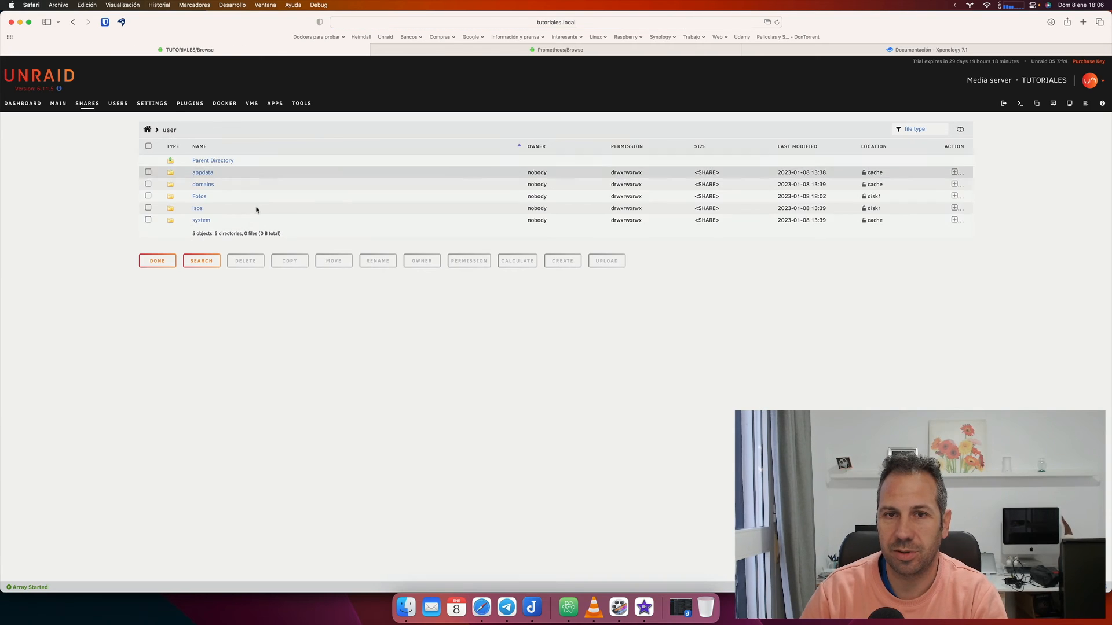